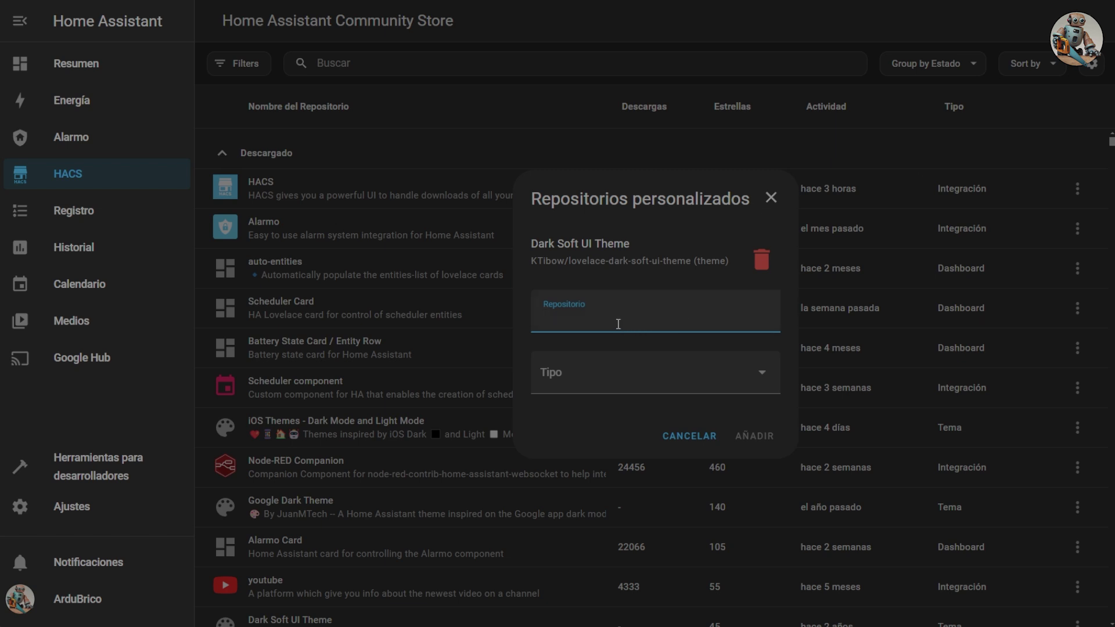
{"action": "type", "text": "https://github.com/greghesp/ha-bambulab"}
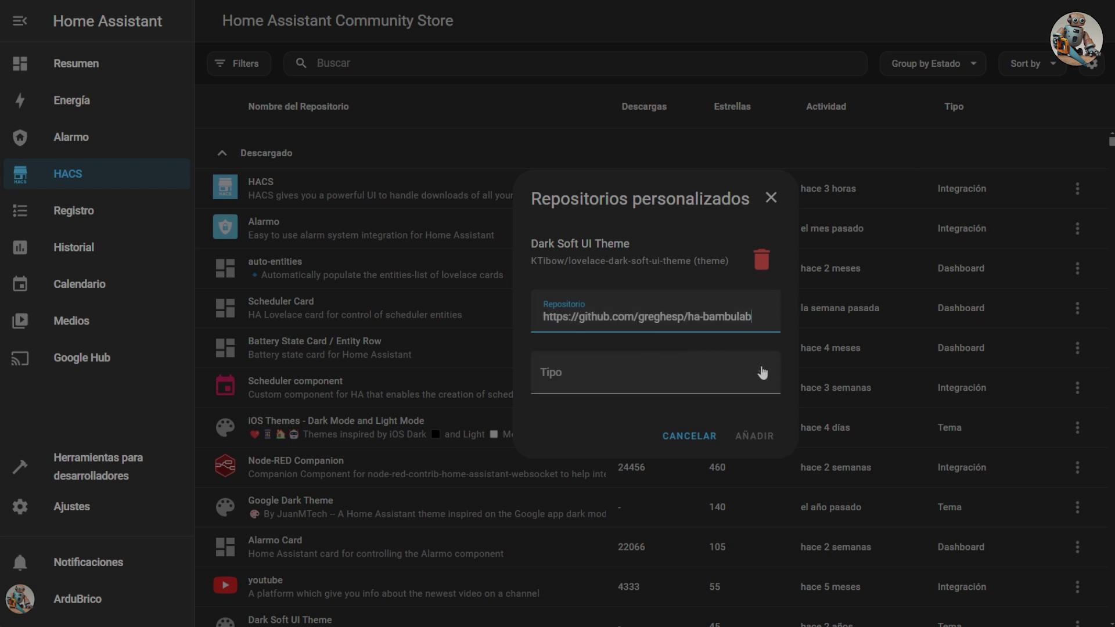
{"action": "left_click", "coordinate": [762, 373]}
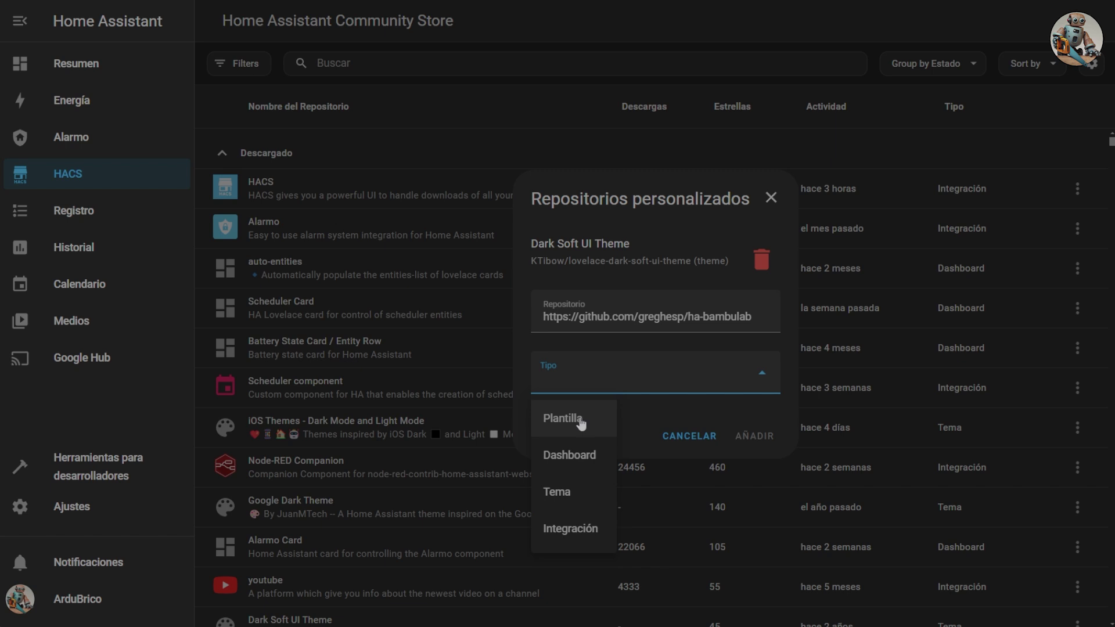
{"action": "left_click", "coordinate": [563, 529]}
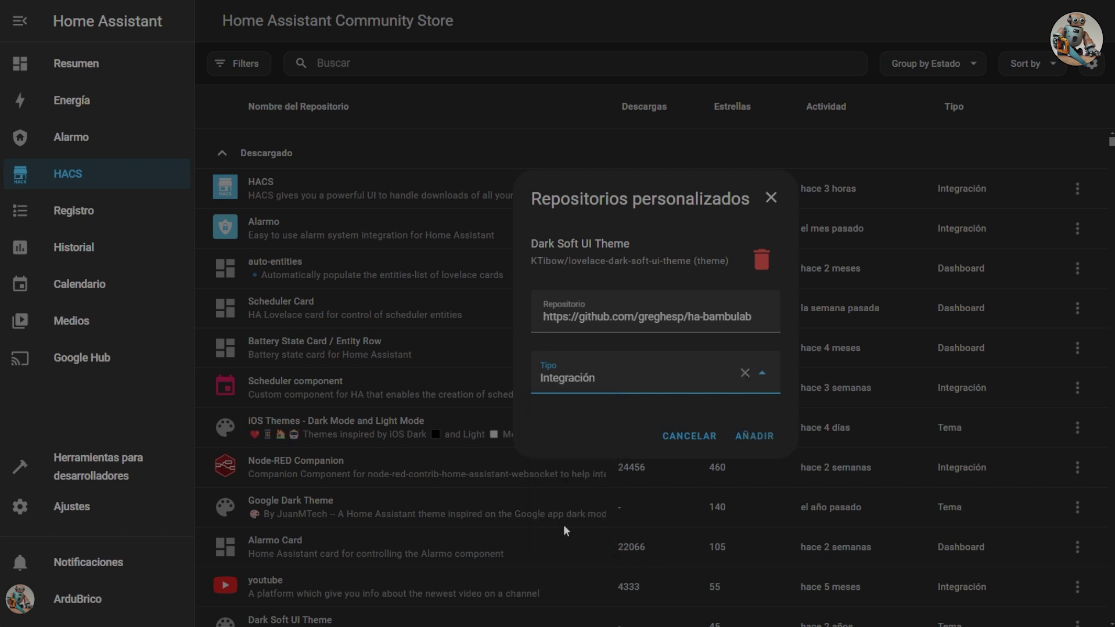
{"action": "left_click", "coordinate": [762, 444]}
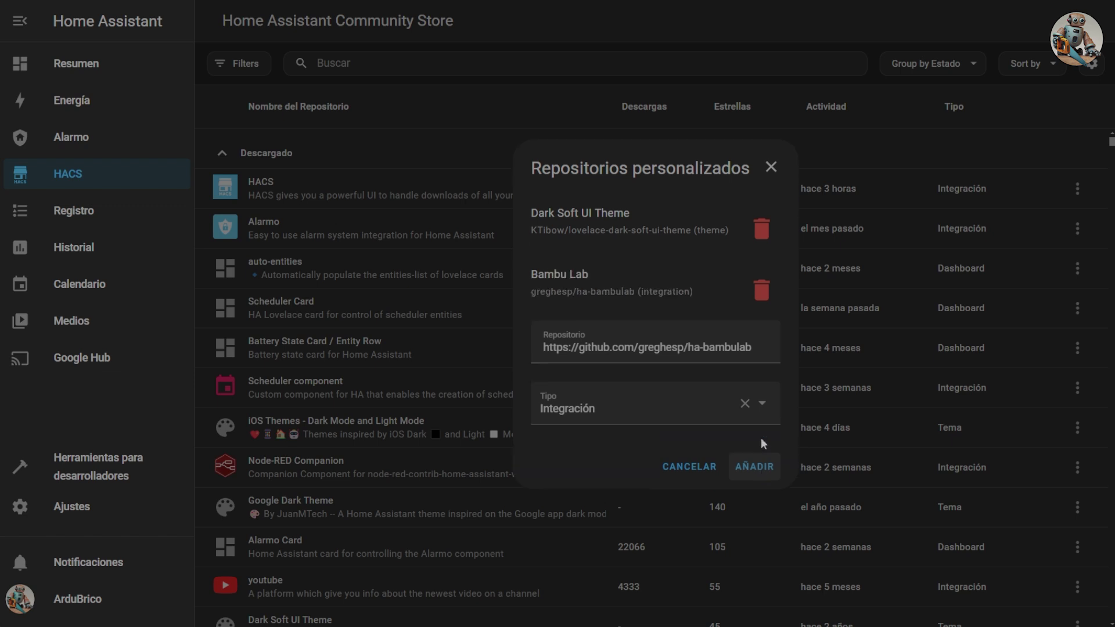
{"action": "left_click", "coordinate": [771, 169]}
Search the community store for "bam", open the Bambu Lab repository and download version v2.0.22
{"action": "left_click", "coordinate": [394, 68]}
{"action": "type", "text": "v"}
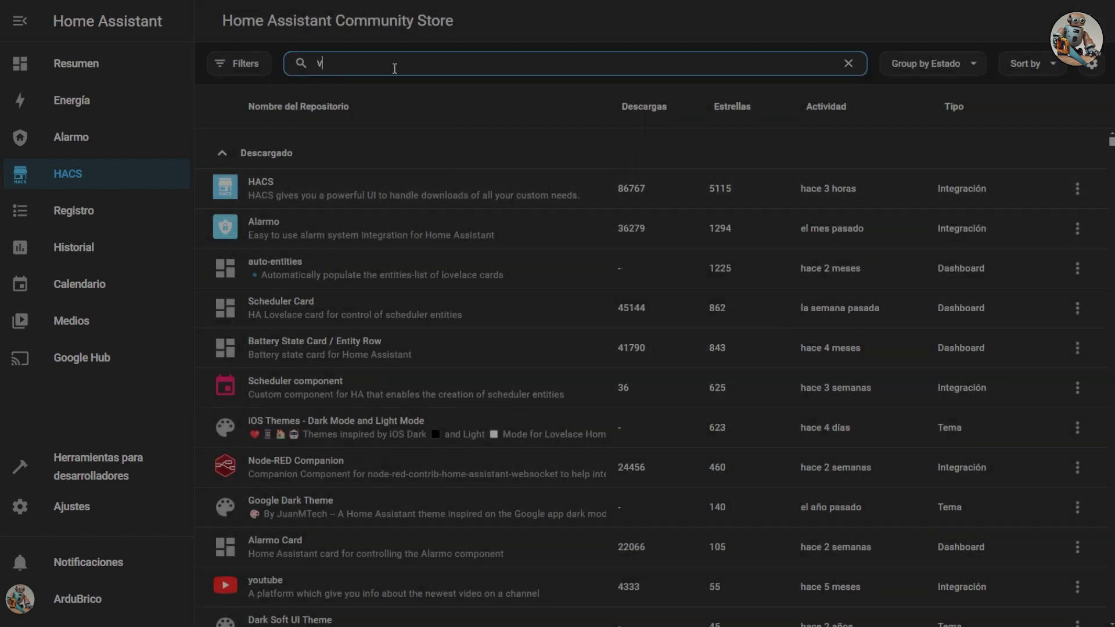
{"action": "type", "text": "a"}
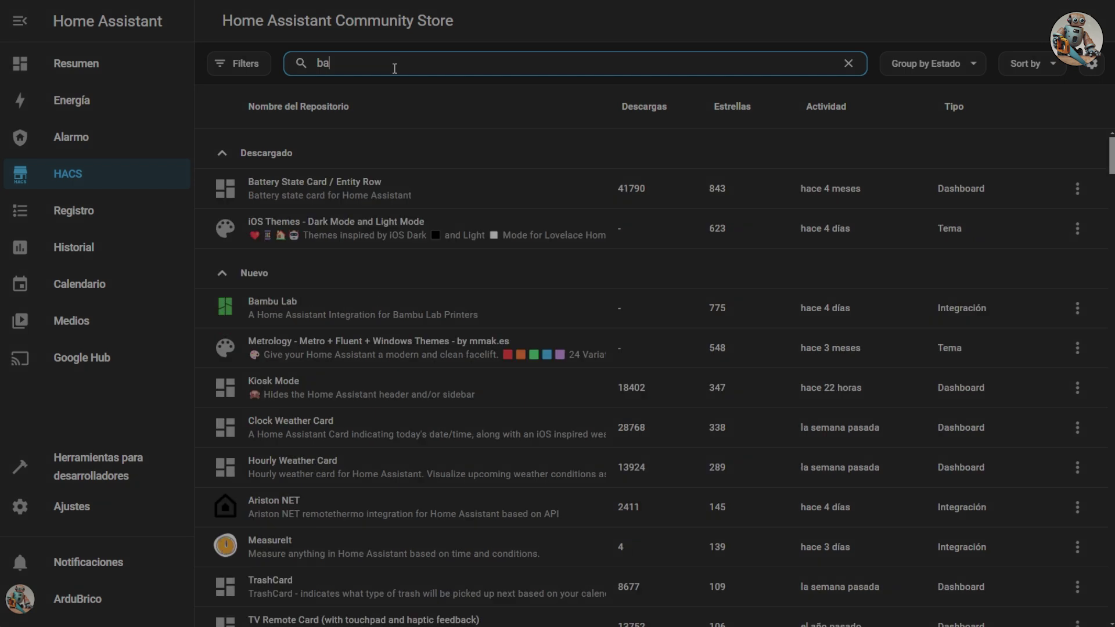
{"action": "type", "text": "m"}
{"action": "left_click", "coordinate": [319, 191]}
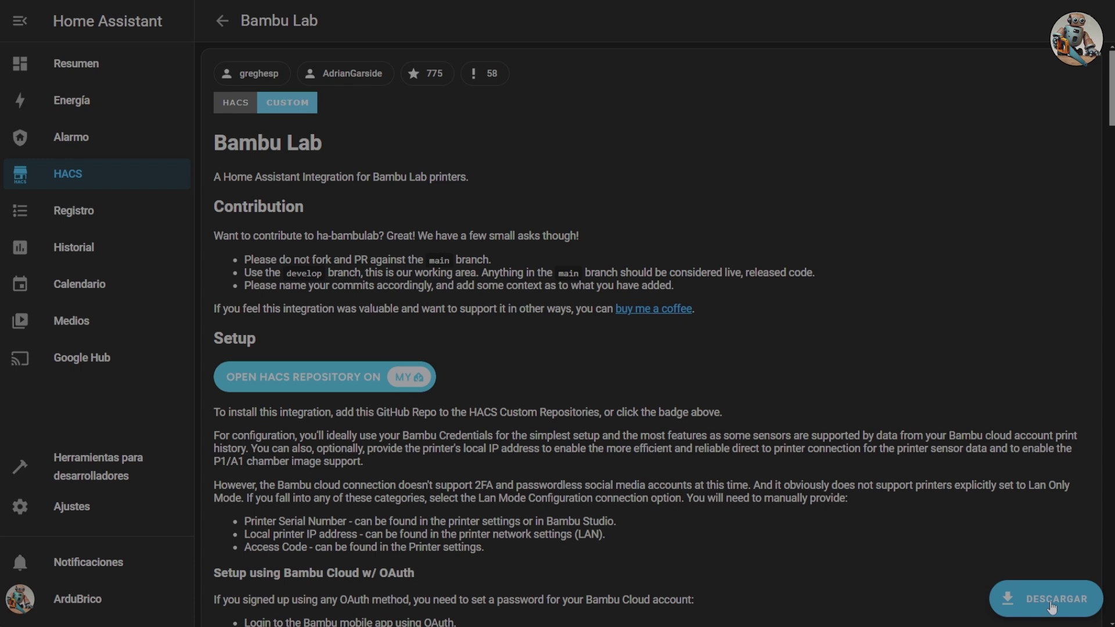
{"action": "left_click", "coordinate": [1023, 595]}
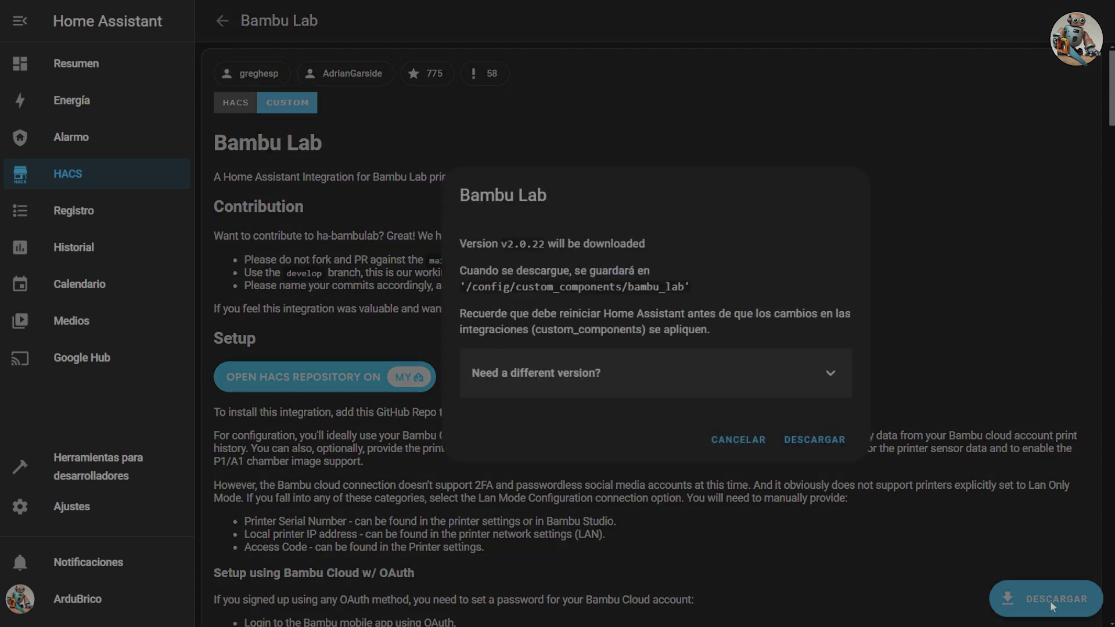
{"action": "left_click", "coordinate": [826, 446]}
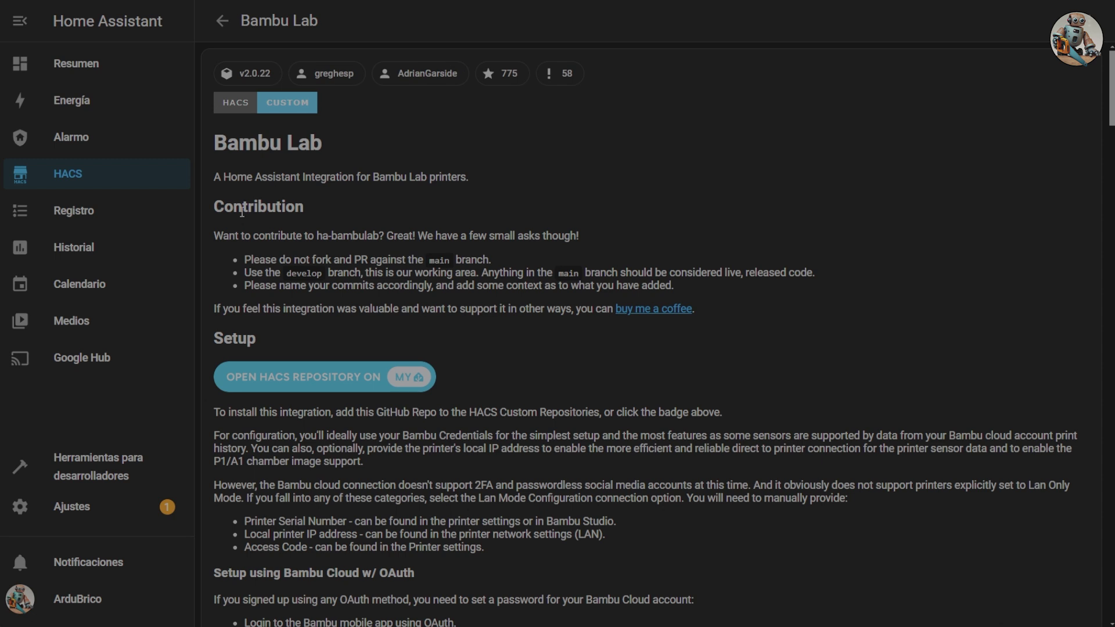
Add the Bambu Lab integration under devices and services, using the Bambu Cloud Configuration mode
{"action": "left_click", "coordinate": [74, 508]}
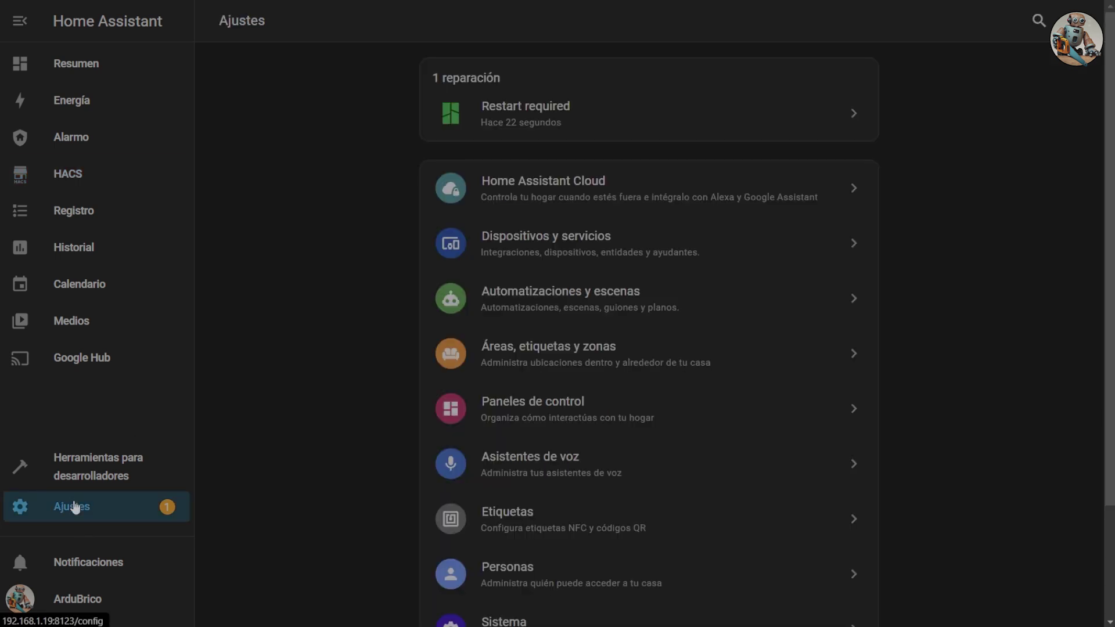
{"action": "left_click", "coordinate": [563, 244]}
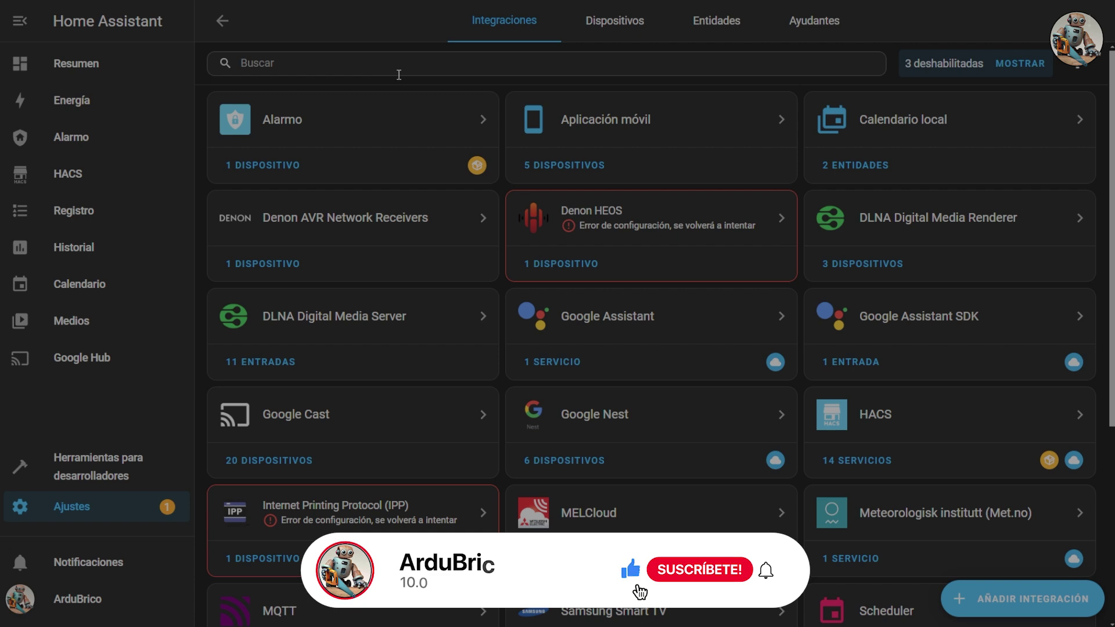
{"action": "left_click", "coordinate": [970, 587]}
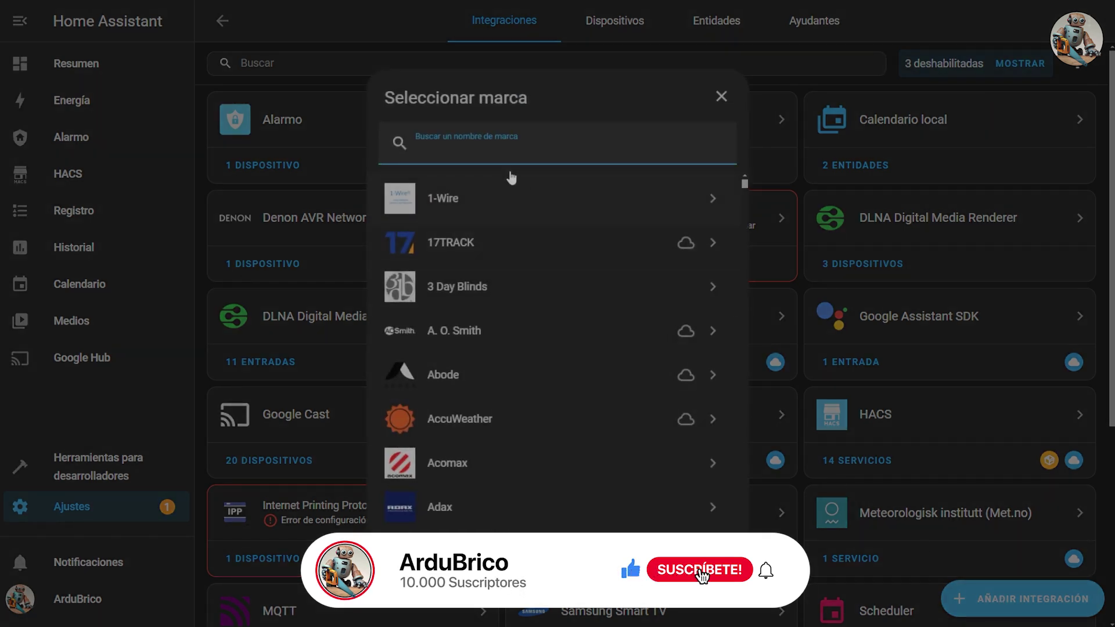
{"action": "type", "text": "bam"}
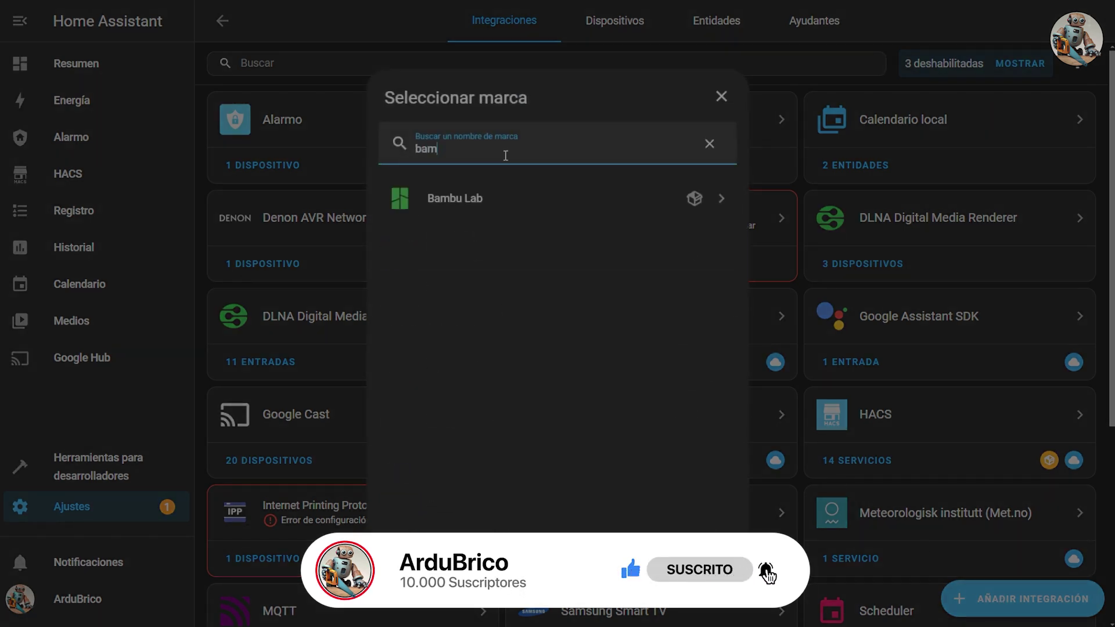
{"action": "left_click", "coordinate": [468, 199]}
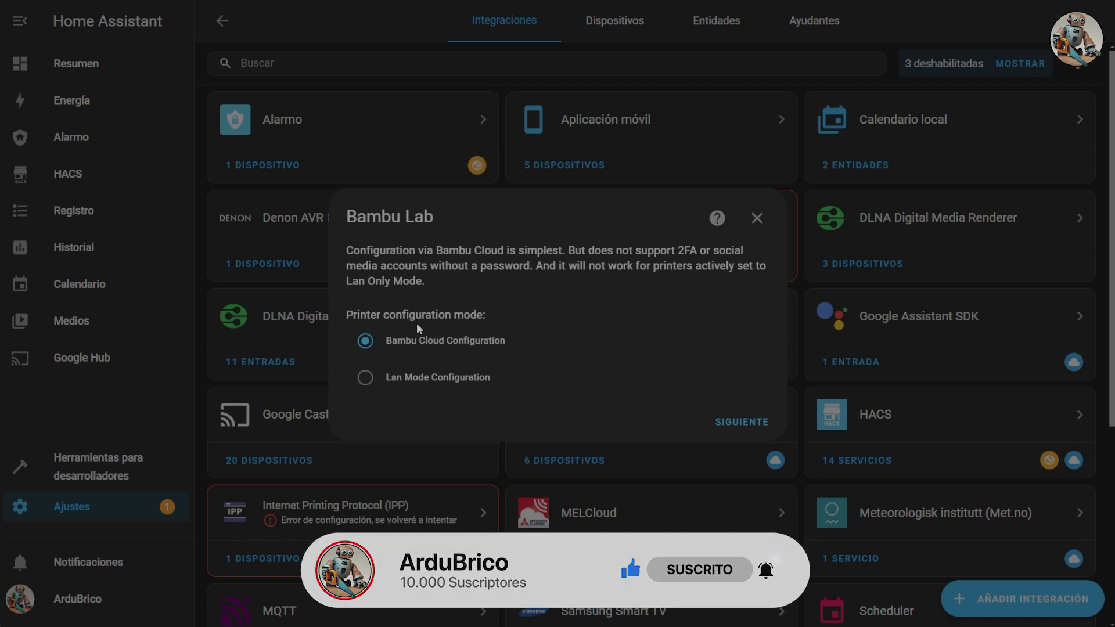
{"action": "left_click", "coordinate": [738, 423]}
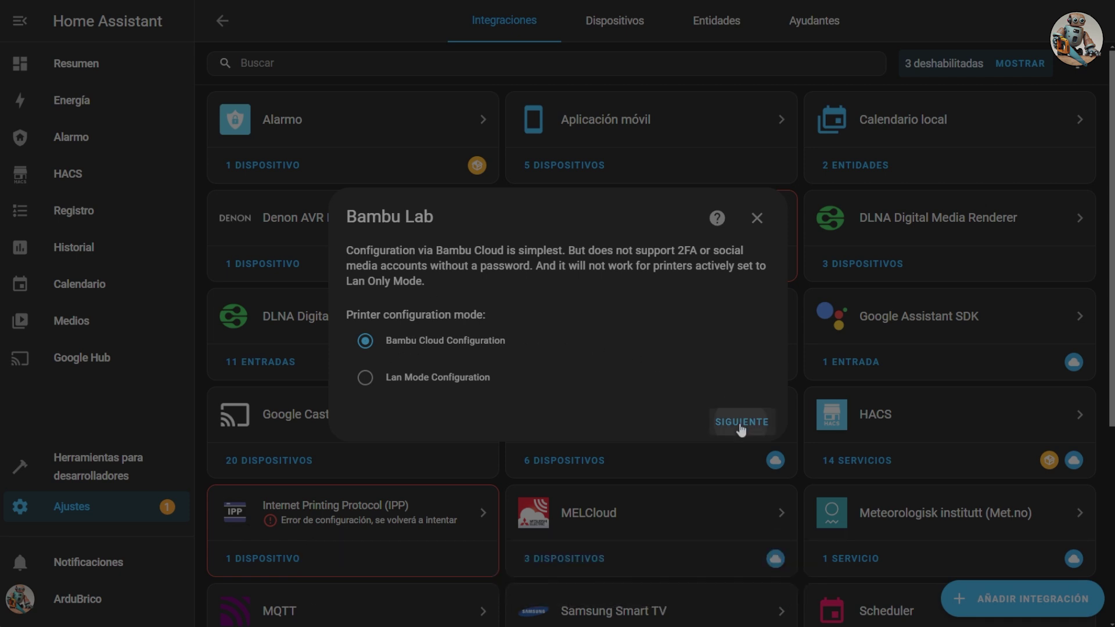
Sign in to Bambu Cloud with region Europe and the saved account e-mail and password, and choose the BambuLab X1 Carbon printer
{"action": "left_click", "coordinate": [442, 283]}
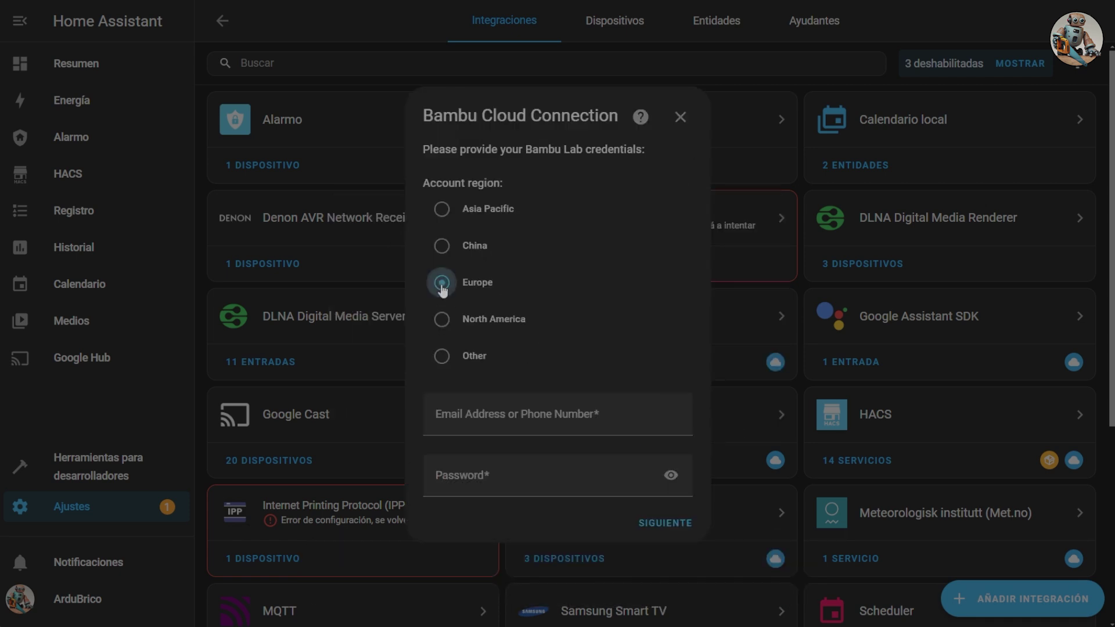
{"action": "left_click", "coordinate": [505, 417]}
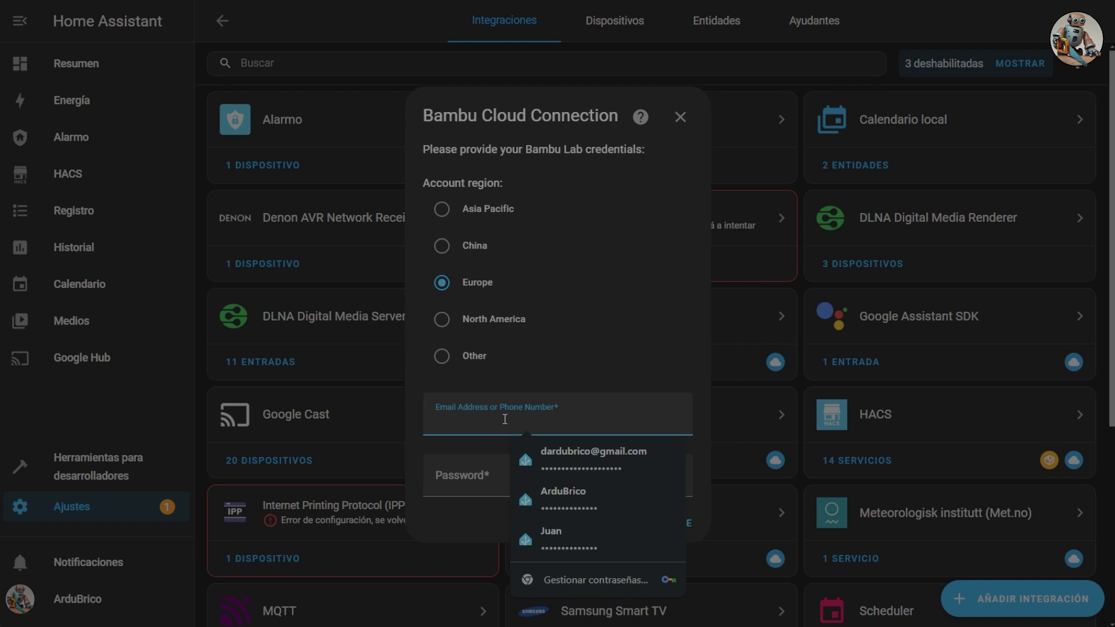
{"action": "left_click", "coordinate": [556, 457]}
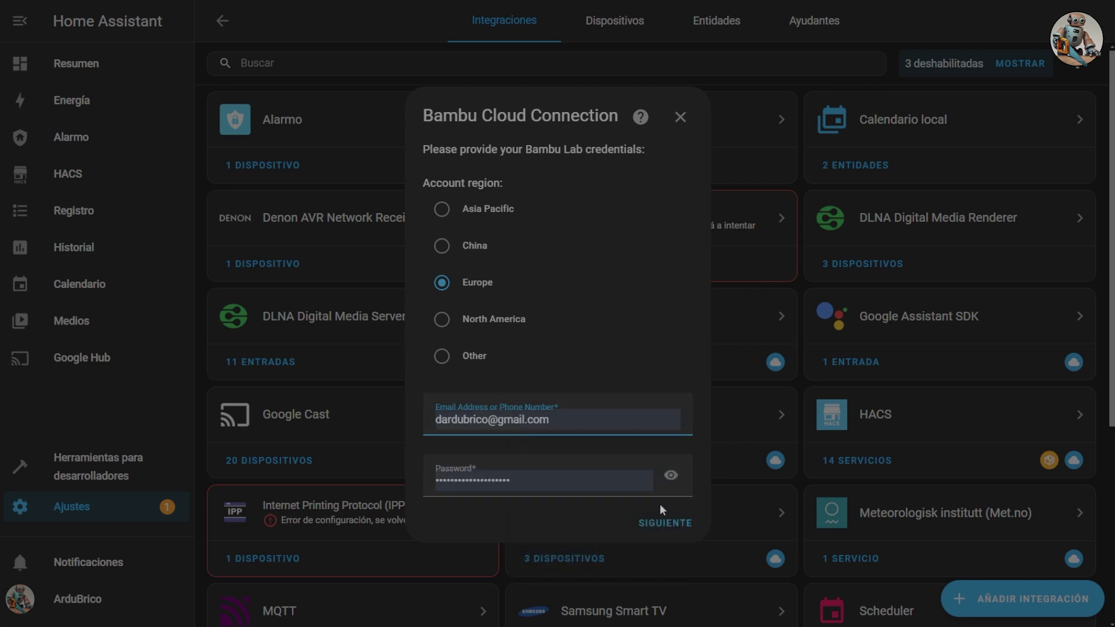
{"action": "left_click", "coordinate": [670, 523]}
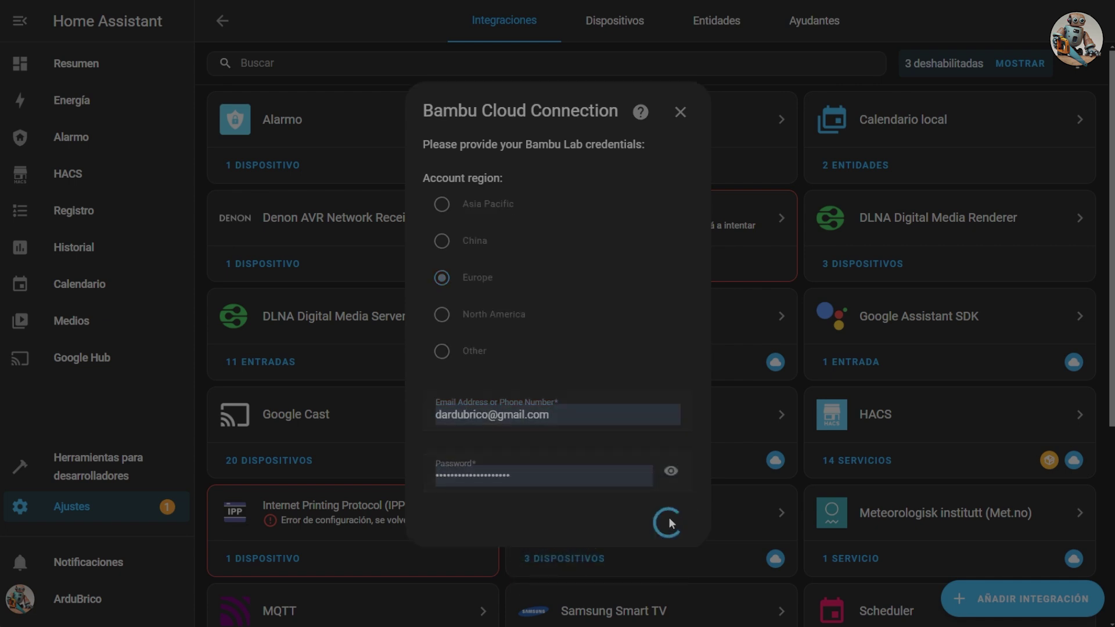
{"action": "left_click", "coordinate": [672, 381]}
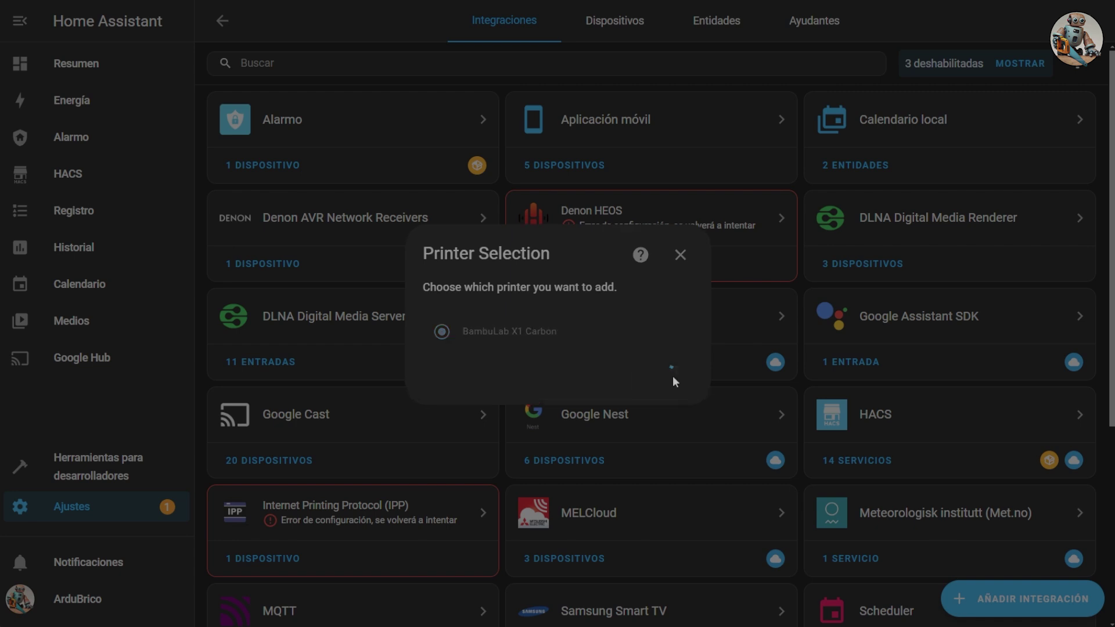
{"action": "left_click", "coordinate": [512, 326]}
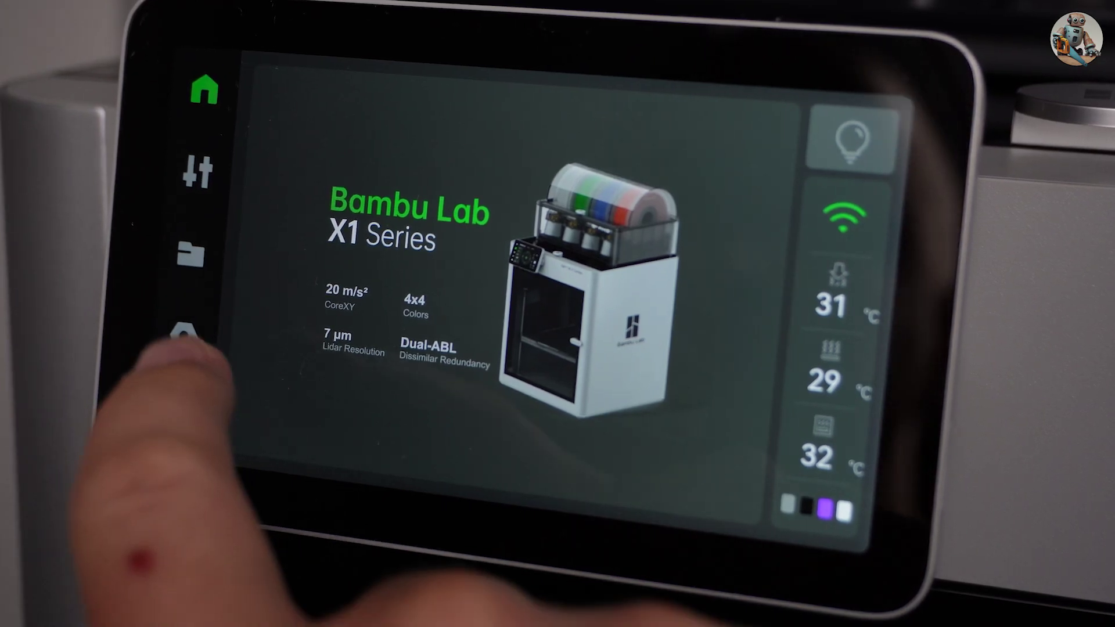
{"action": "left_click", "coordinate": [182, 337]}
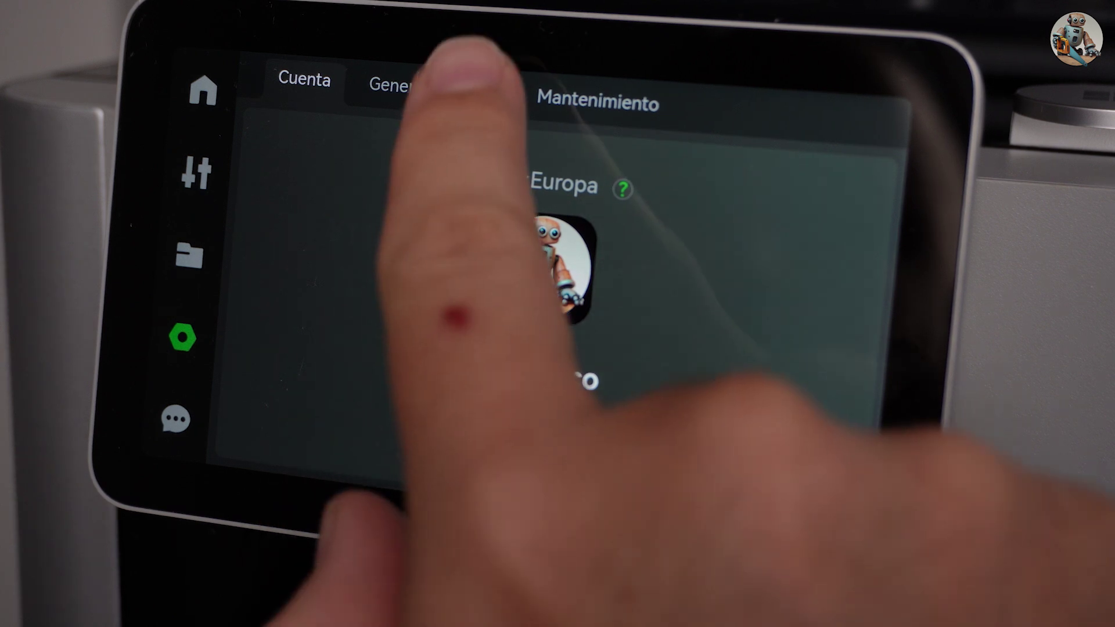
{"action": "left_click", "coordinate": [481, 91]}
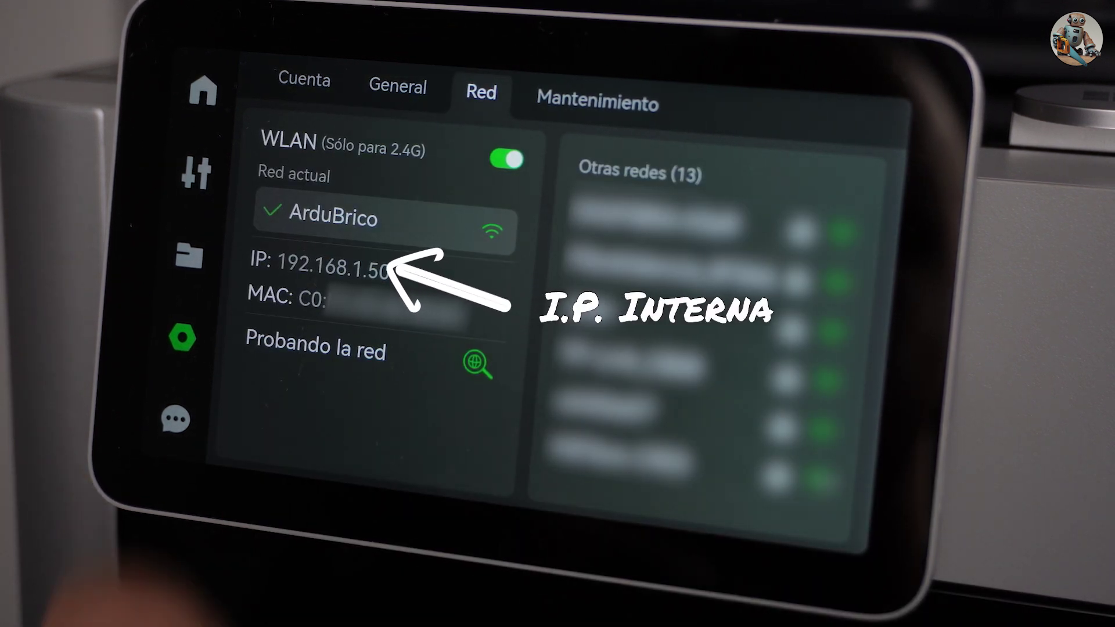
{"action": "left_click", "coordinate": [303, 78]}
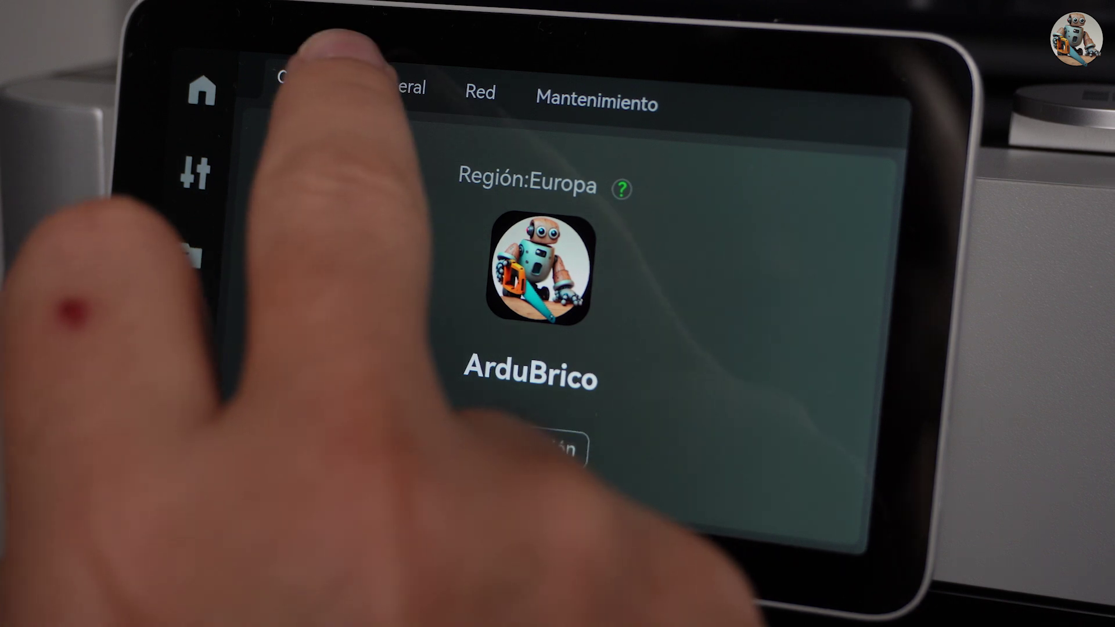
{"action": "left_click", "coordinate": [397, 85]}
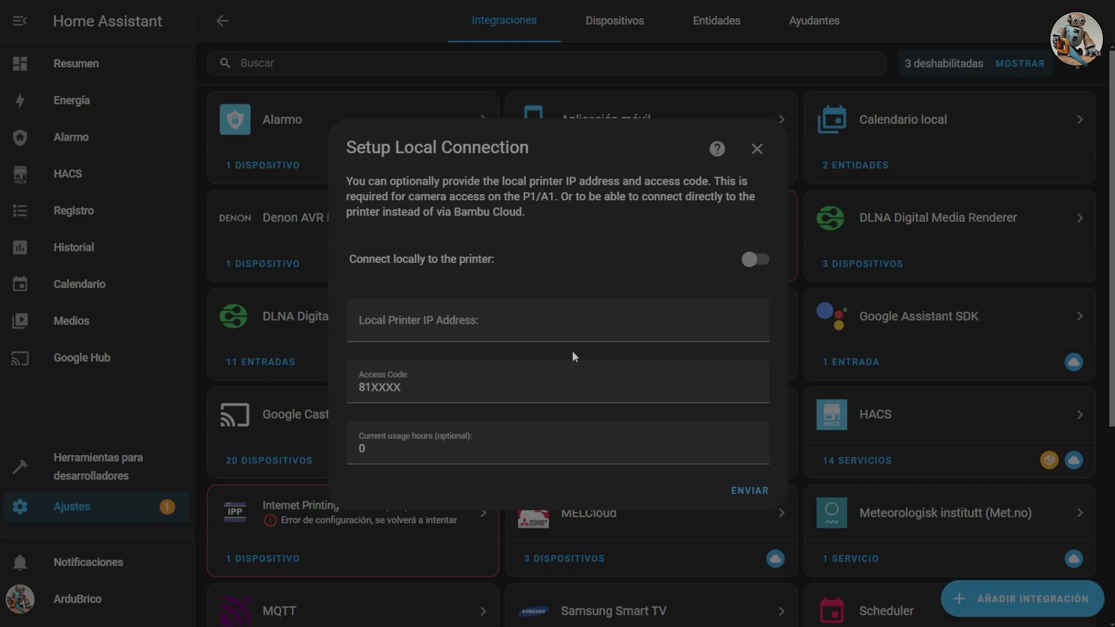
Set the local printer IP address to 192.168.1.50 and submit the local connection setup
{"action": "left_click", "coordinate": [514, 329]}
{"action": "type", "text": "192.168.1.50"}
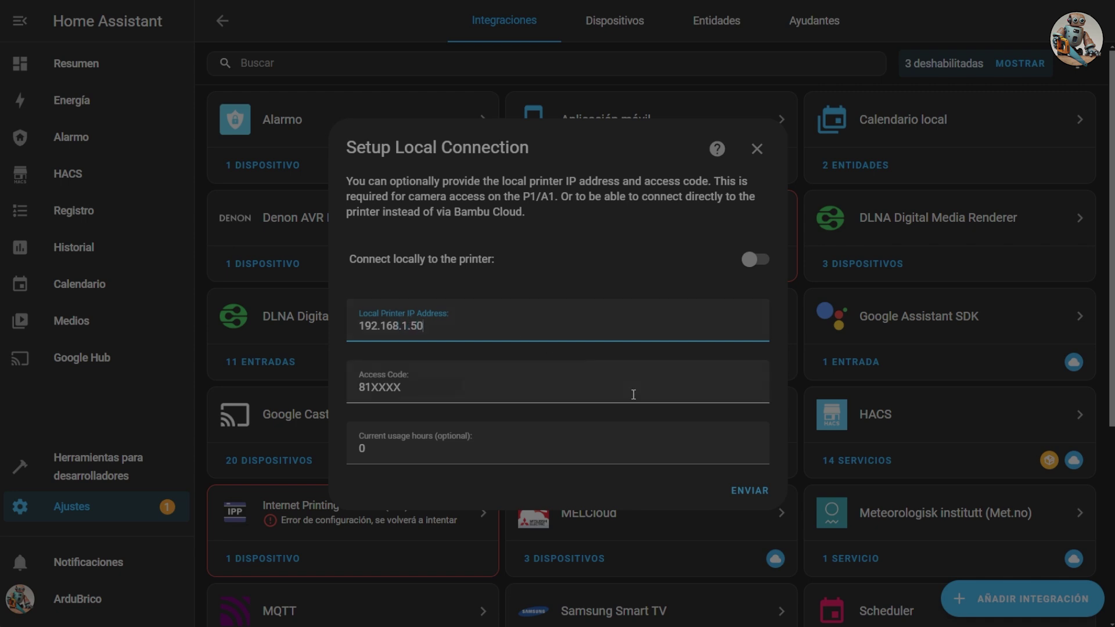
{"action": "left_click", "coordinate": [743, 491]}
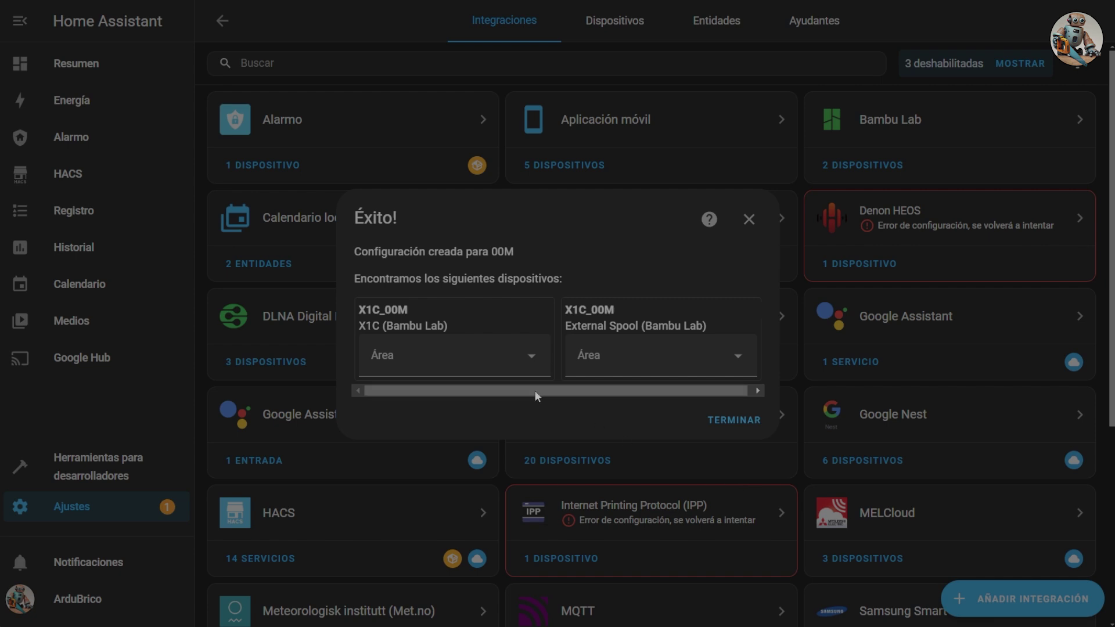
Assign the X1C, External Spool and AMS devices to the Saloncito area and finish the integration setup
{"action": "left_click", "coordinate": [525, 319]}
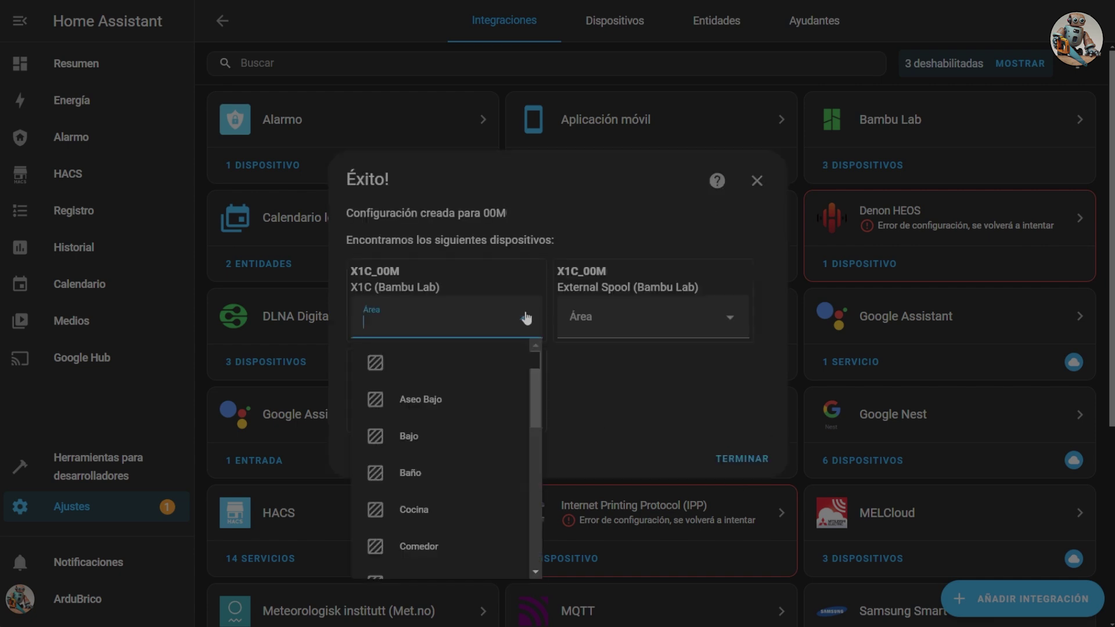
{"action": "scroll", "coordinate": [475, 412], "scroll_direction": "down", "scroll_amount": 3}
{"action": "scroll", "coordinate": [475, 419], "scroll_direction": "down", "scroll_amount": 1}
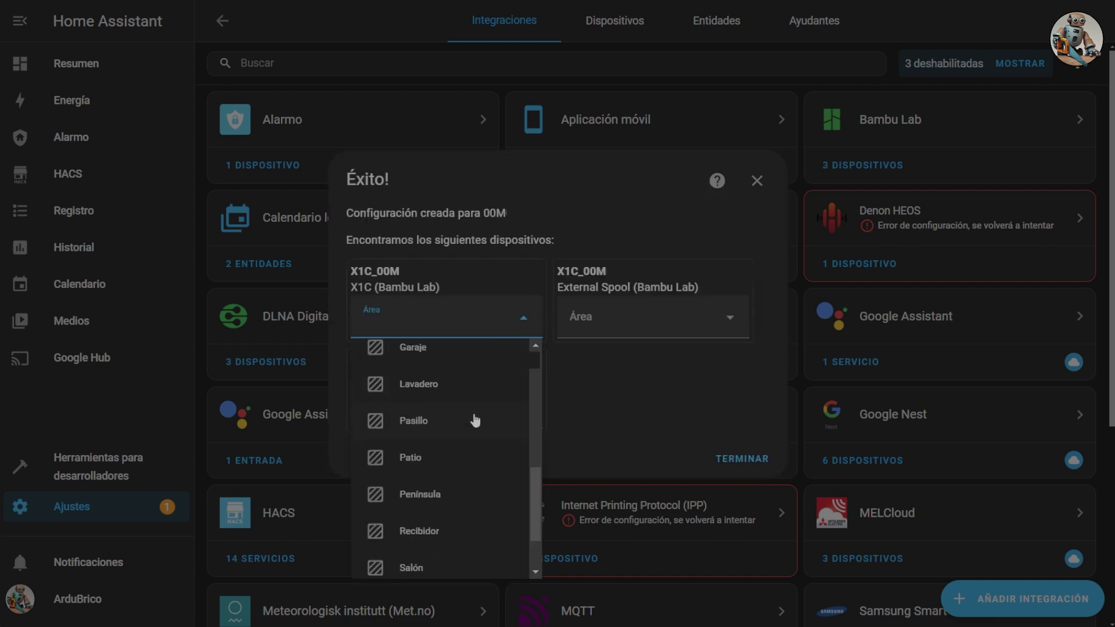
{"action": "scroll", "coordinate": [467, 436], "scroll_direction": "down", "scroll_amount": 2}
{"action": "left_click", "coordinate": [459, 451]}
{"action": "left_click", "coordinate": [639, 319]}
{"action": "scroll", "coordinate": [647, 473], "scroll_direction": "down", "scroll_amount": 2}
{"action": "scroll", "coordinate": [647, 473], "scroll_direction": "down", "scroll_amount": 2}
{"action": "left_click", "coordinate": [638, 488]}
{"action": "left_click", "coordinate": [525, 409]}
{"action": "scroll", "coordinate": [477, 473], "scroll_direction": "down", "scroll_amount": 2}
{"action": "scroll", "coordinate": [477, 473], "scroll_direction": "down", "scroll_amount": 2}
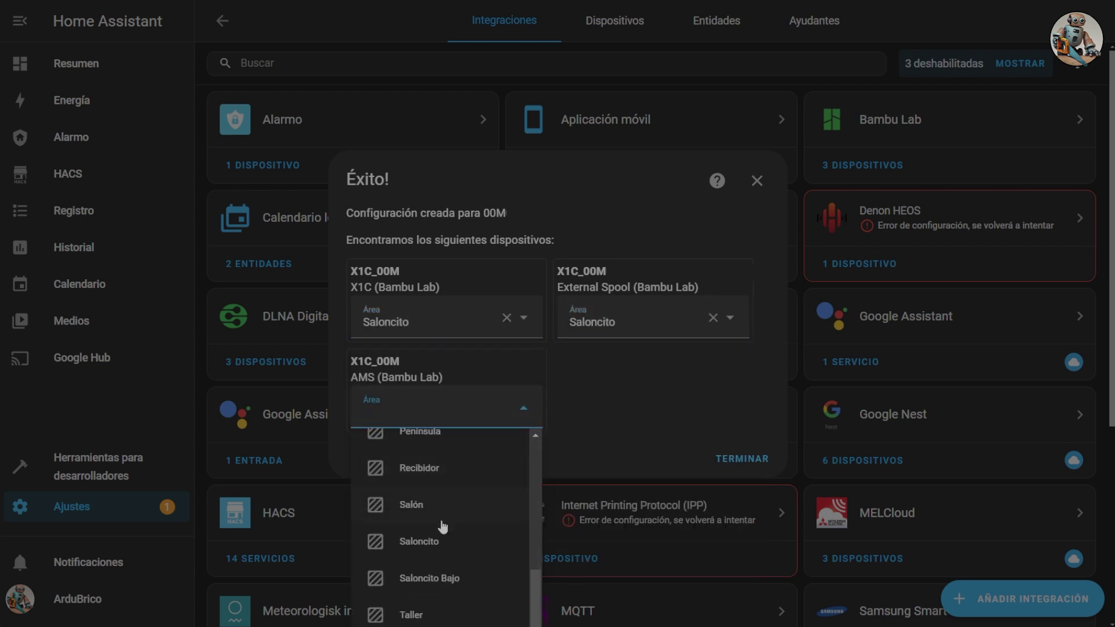
{"action": "left_click", "coordinate": [441, 533]}
{"action": "left_click", "coordinate": [754, 456]}
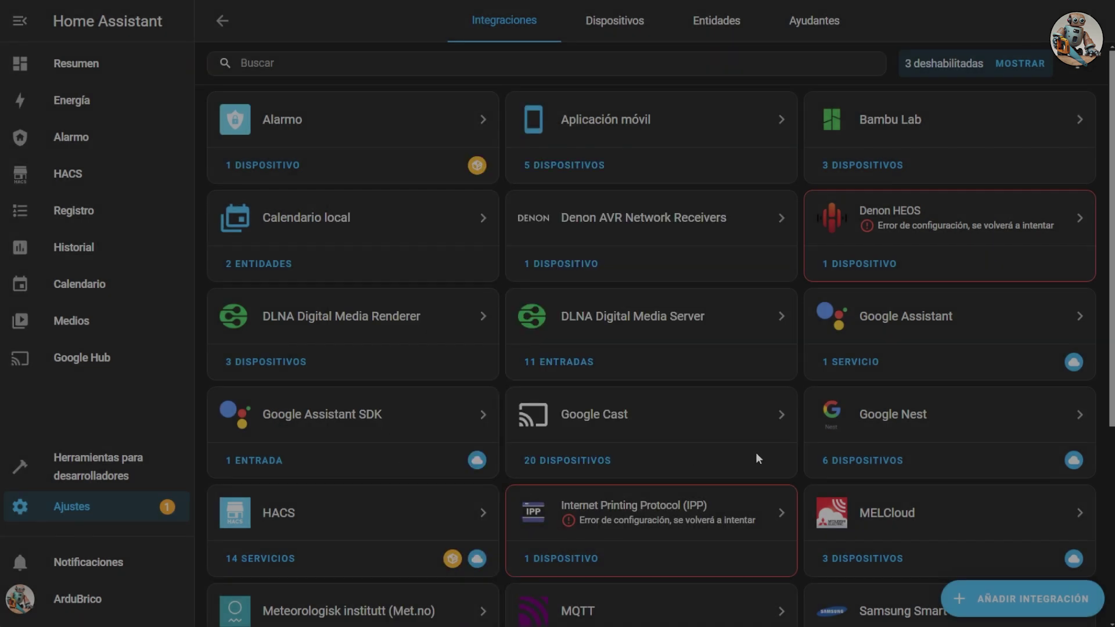
Search the device list for "bam" and open the X1C printer's device page
{"action": "left_click", "coordinate": [624, 26]}
{"action": "left_click", "coordinate": [512, 60]}
{"action": "type", "text": "b"}
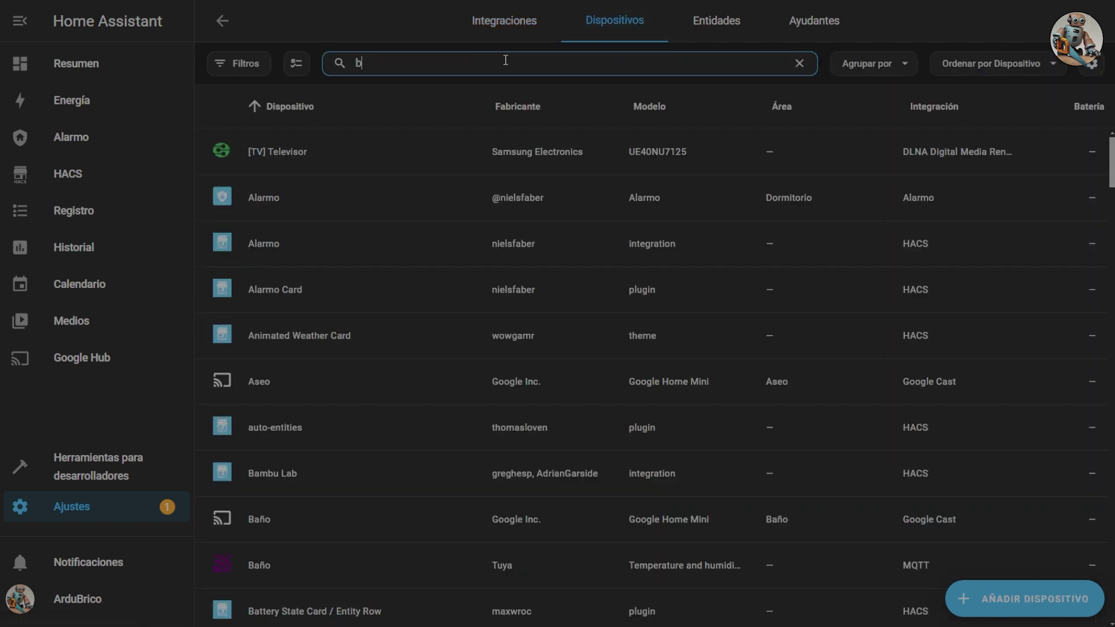
{"action": "type", "text": "am"}
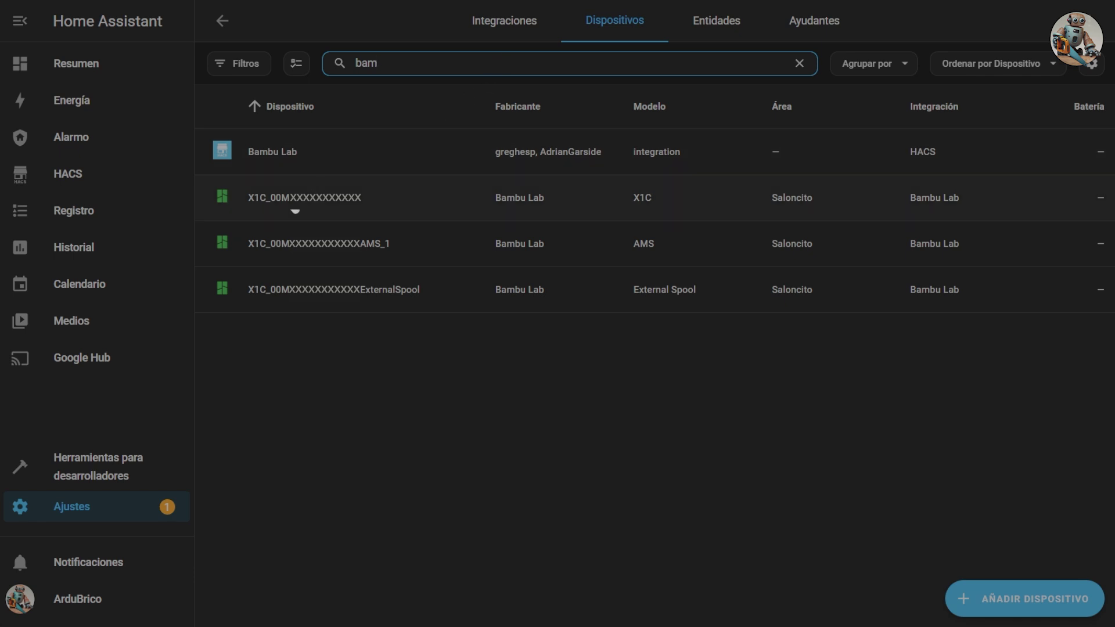
{"action": "left_click", "coordinate": [295, 208]}
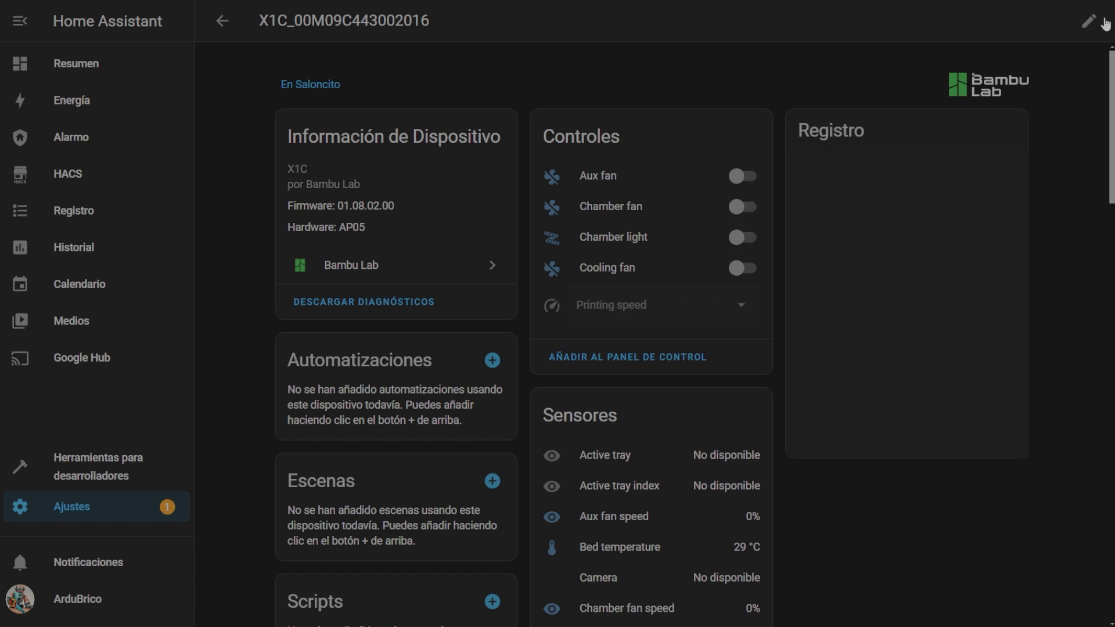
Rename the printer device to X1C and rename its entity IDs to match
{"action": "left_click", "coordinate": [1089, 22]}
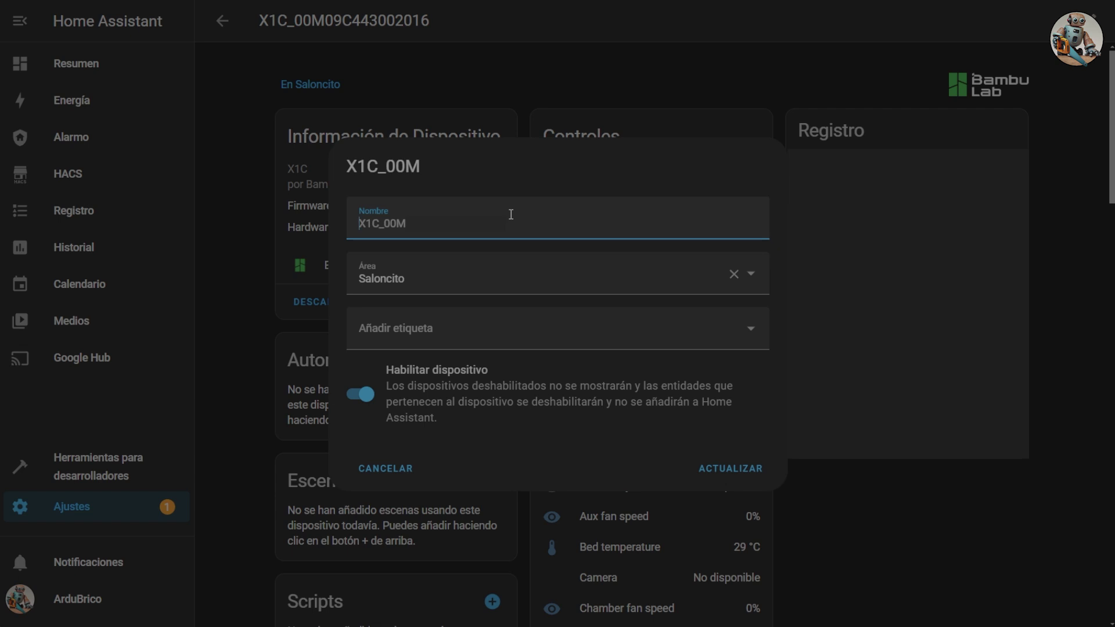
{"action": "key", "text": "ctrl+a"}
{"action": "type", "text": "X1C"}
{"action": "left_click", "coordinate": [720, 471]}
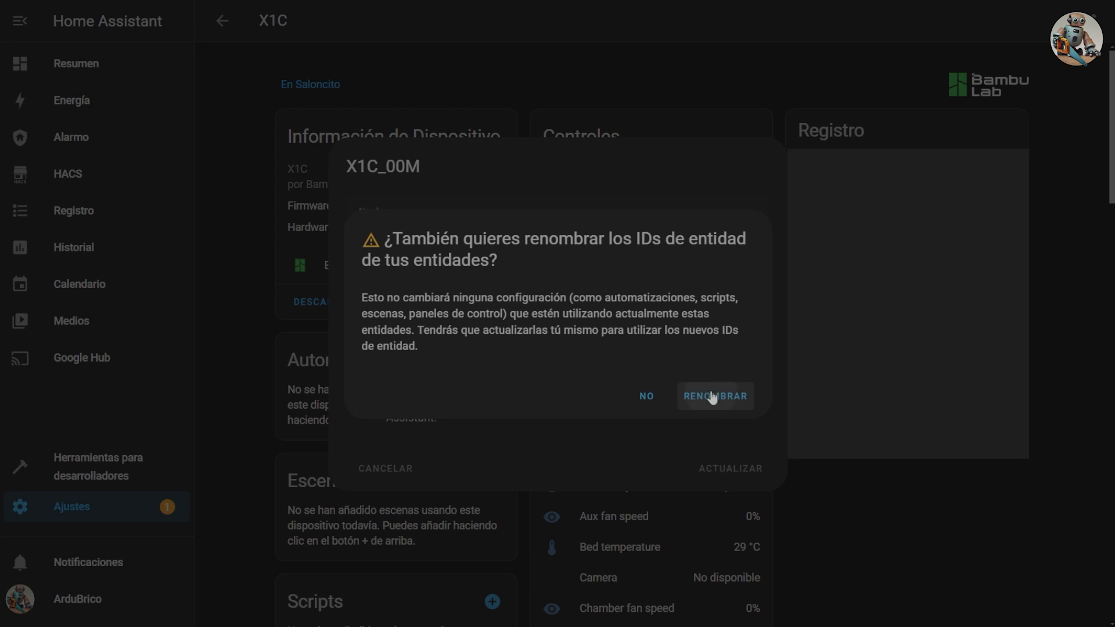
{"action": "left_click", "coordinate": [712, 397]}
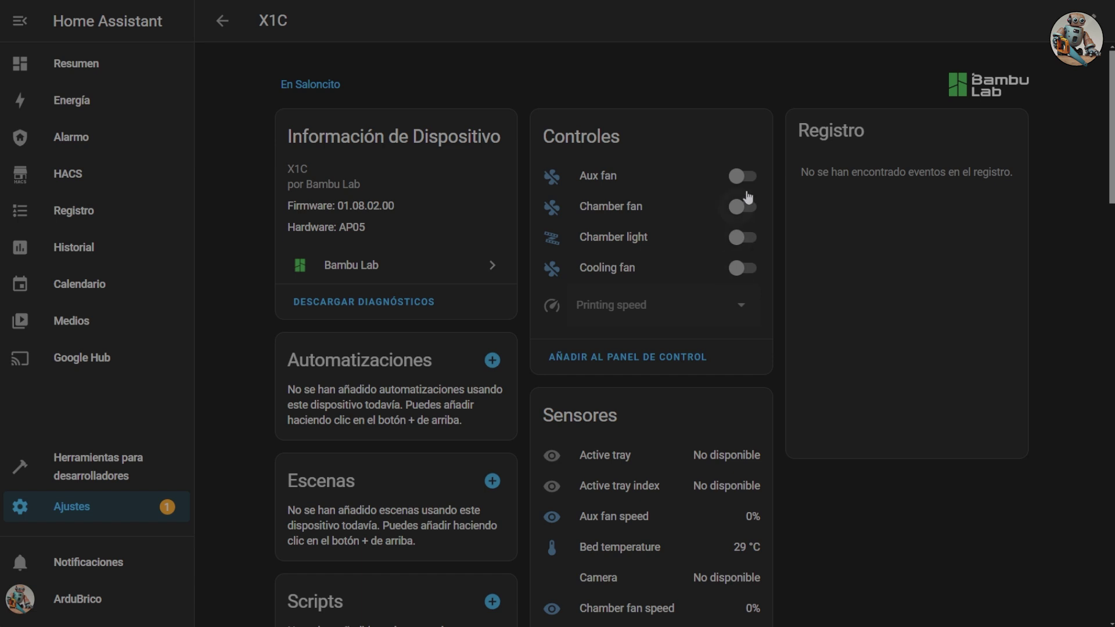
Review the sensors listed on the X1C device page
{"action": "scroll", "coordinate": [733, 378], "scroll_direction": "down", "scroll_amount": 5}
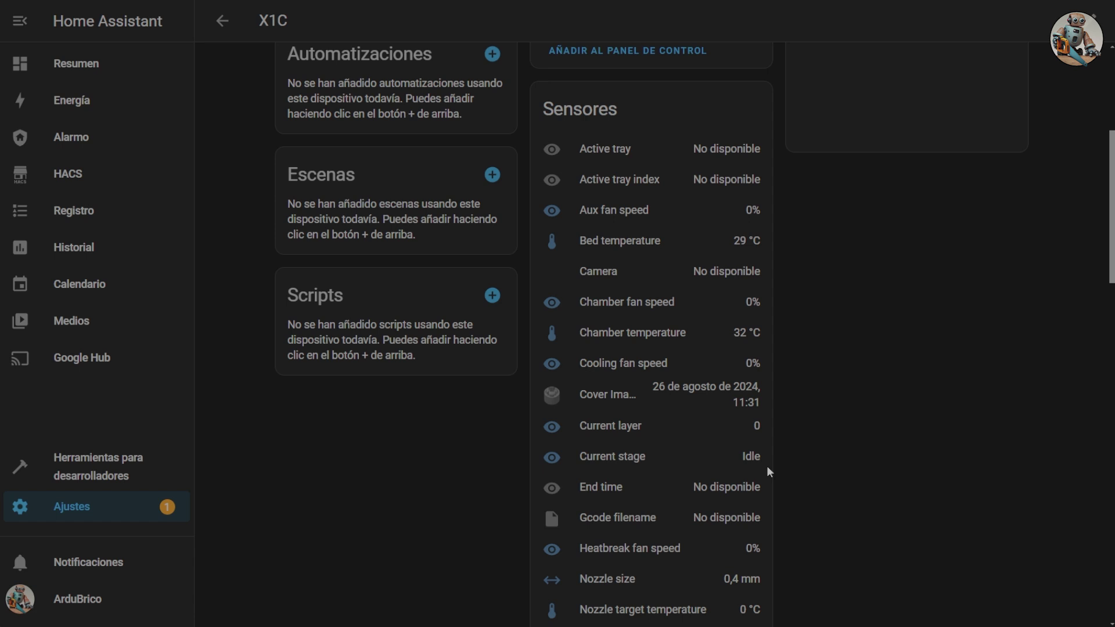
{"action": "scroll", "coordinate": [768, 470], "scroll_direction": "down", "scroll_amount": 5}
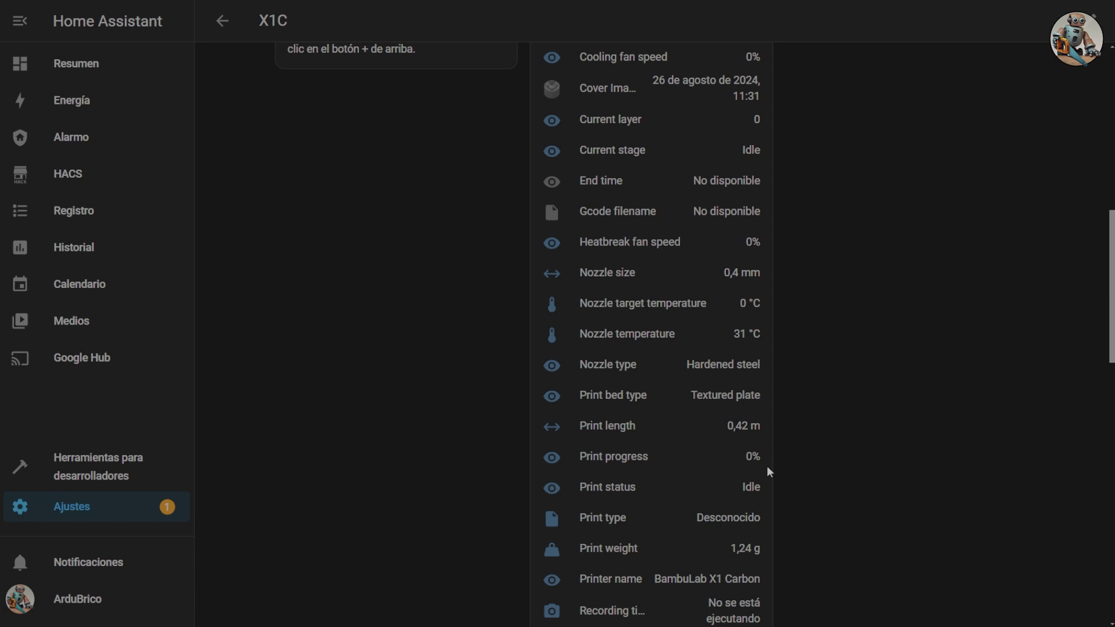
{"action": "scroll", "coordinate": [767, 471], "scroll_direction": "down", "scroll_amount": 5}
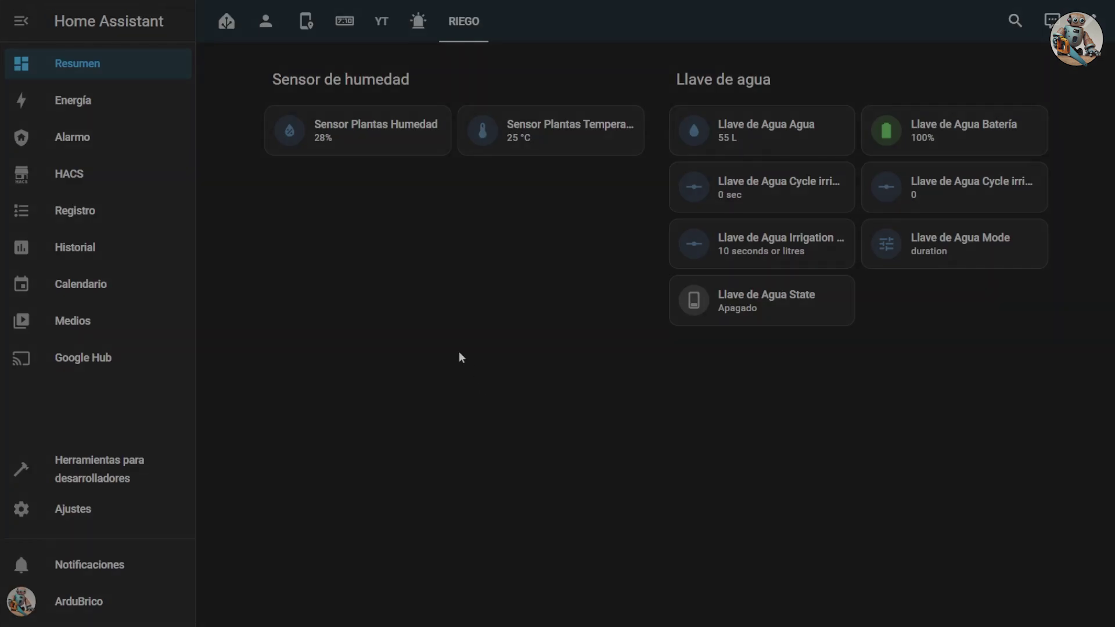
Start a new view on the Resumen dashboard and title it X1C
{"action": "left_click", "coordinate": [1090, 25]}
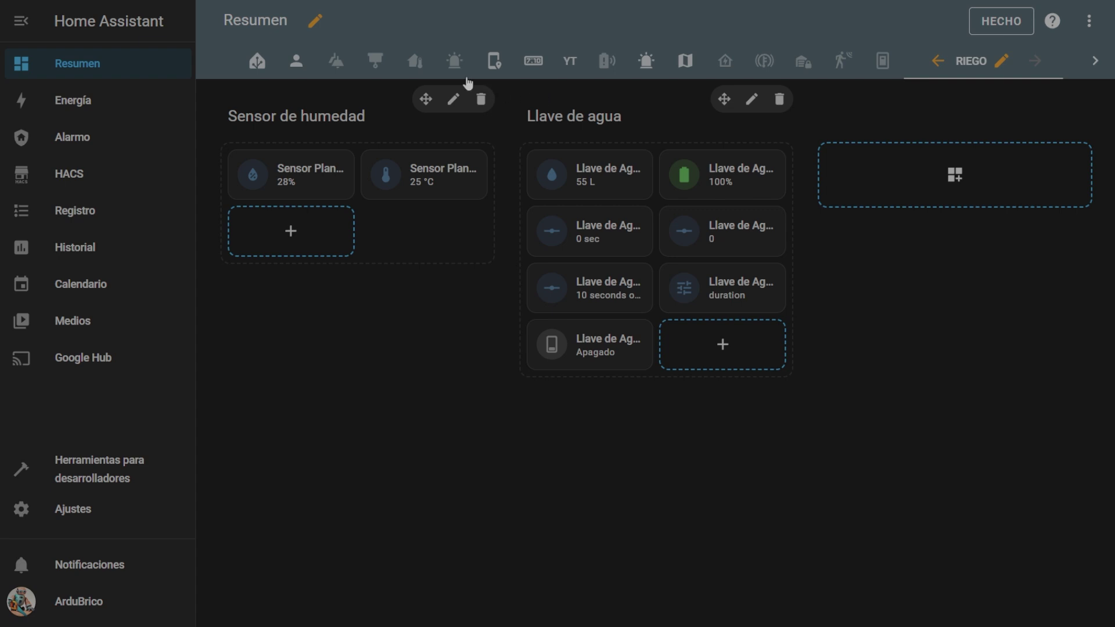
{"action": "left_click", "coordinate": [1095, 61]}
{"action": "left_click", "coordinate": [1055, 61]}
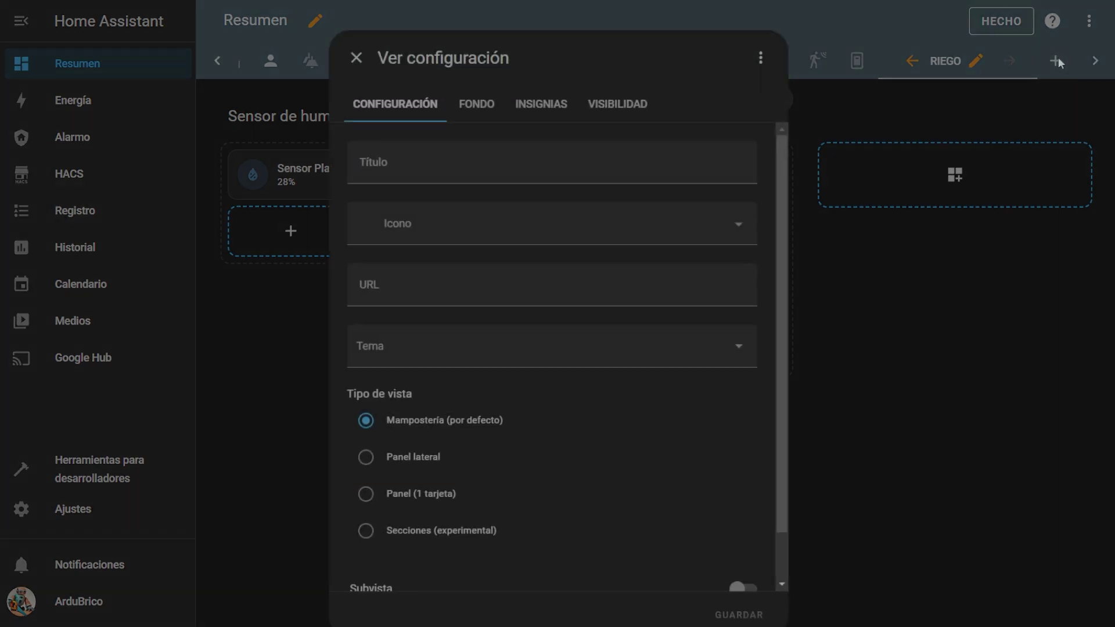
{"action": "left_click", "coordinate": [482, 160]}
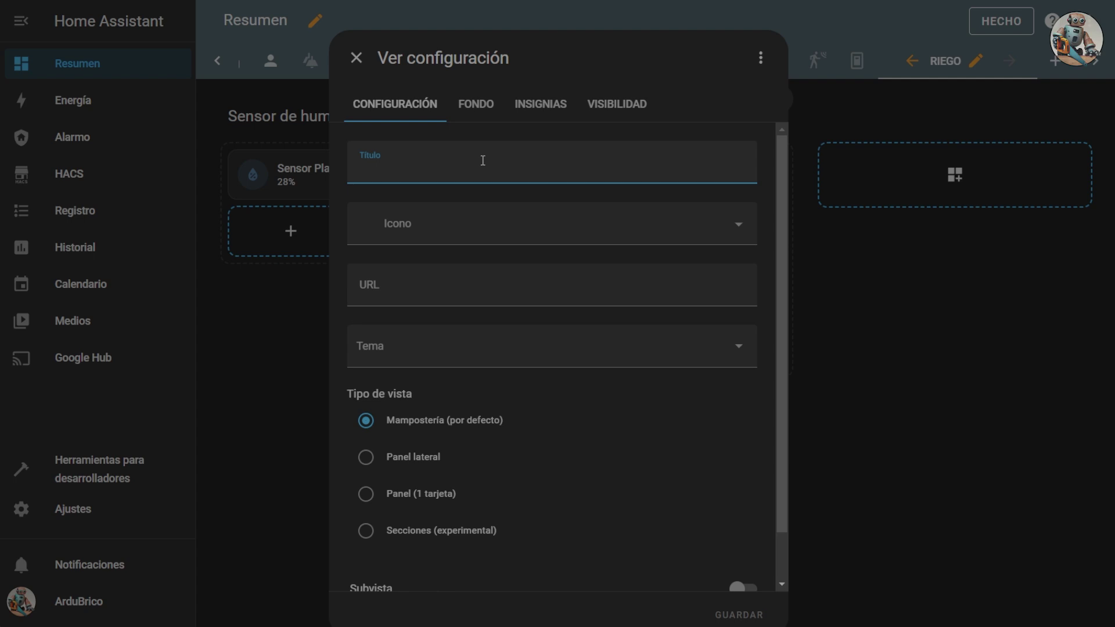
{"action": "type", "text": "X1C"}
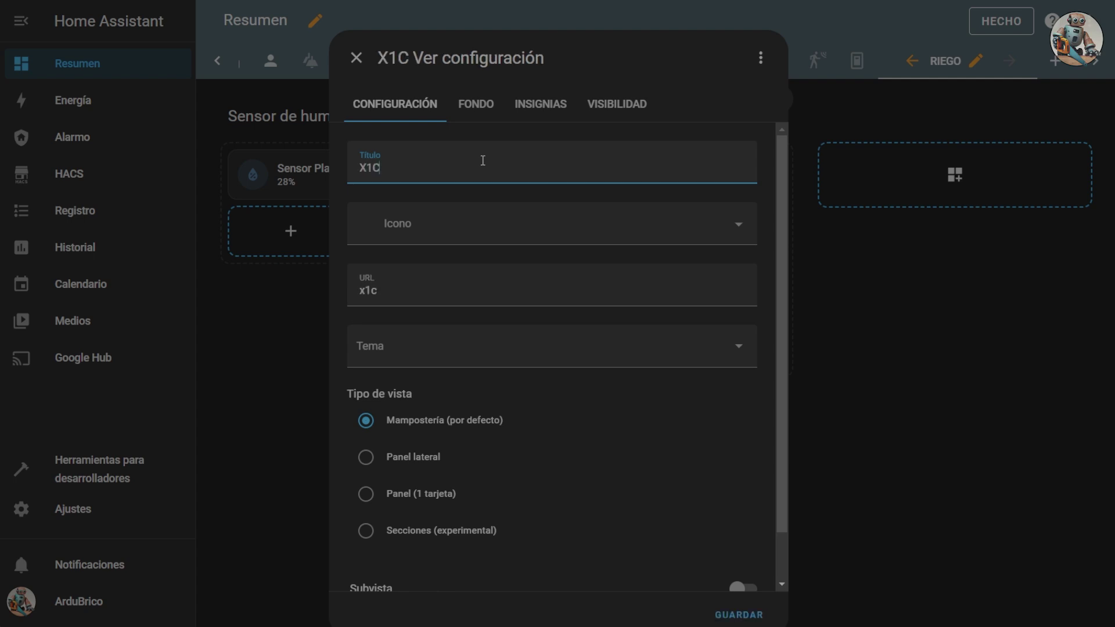
Give the new view the mdi:printer-3d icon and the Secciones (experimental) view type, and save it
{"action": "left_click", "coordinate": [561, 228]}
{"action": "type", "text": "print"}
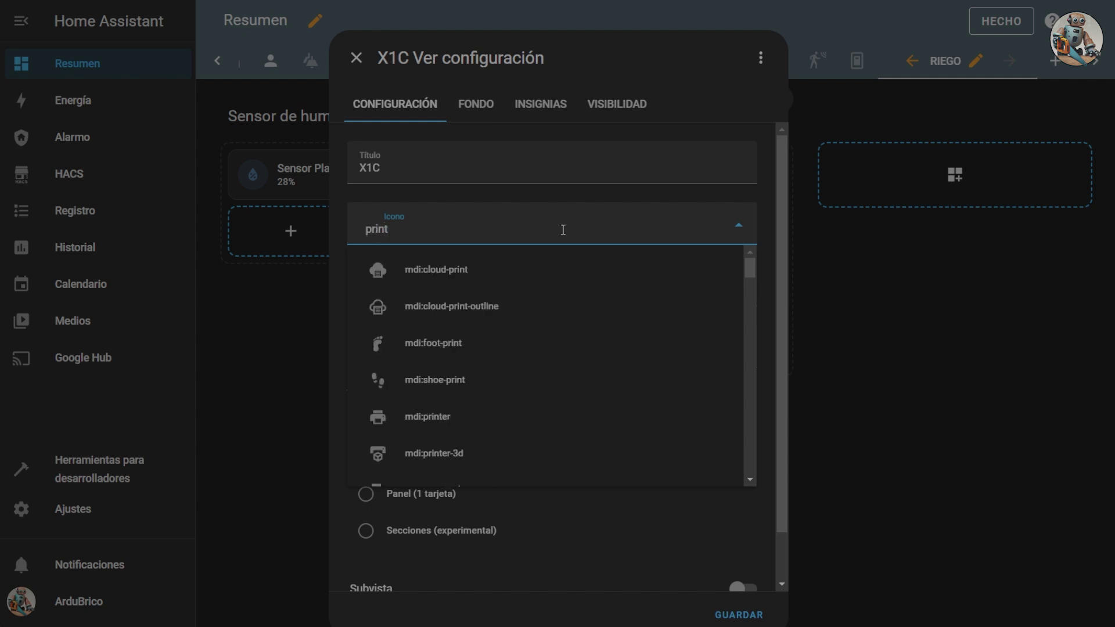
{"action": "left_click", "coordinate": [446, 454]}
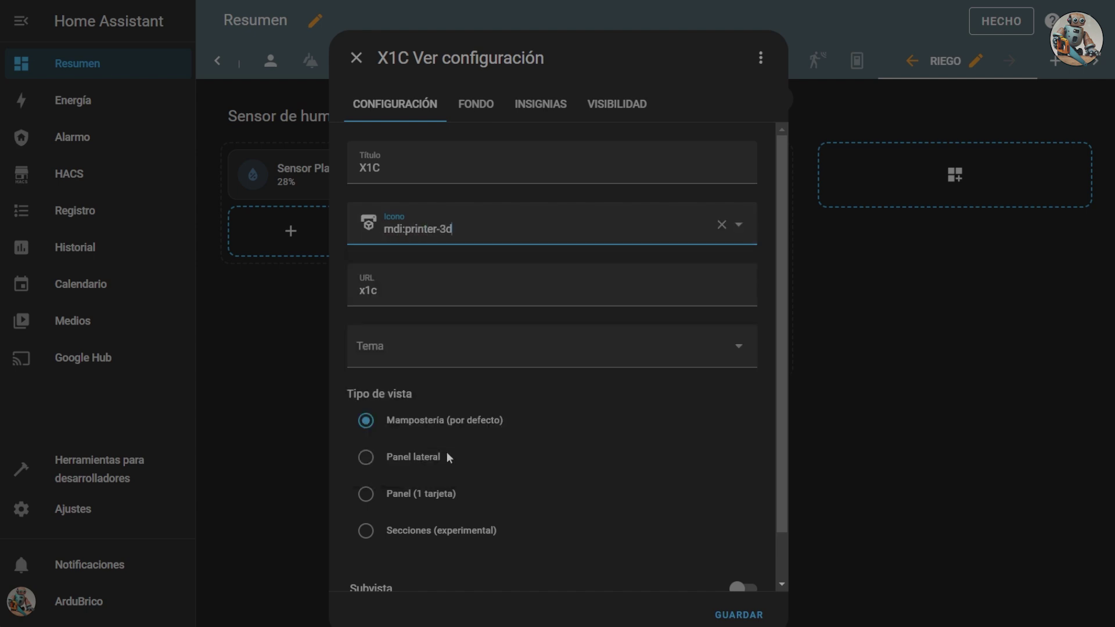
{"action": "left_click", "coordinate": [383, 531]}
{"action": "scroll", "coordinate": [595, 476], "scroll_direction": "down", "scroll_amount": 2}
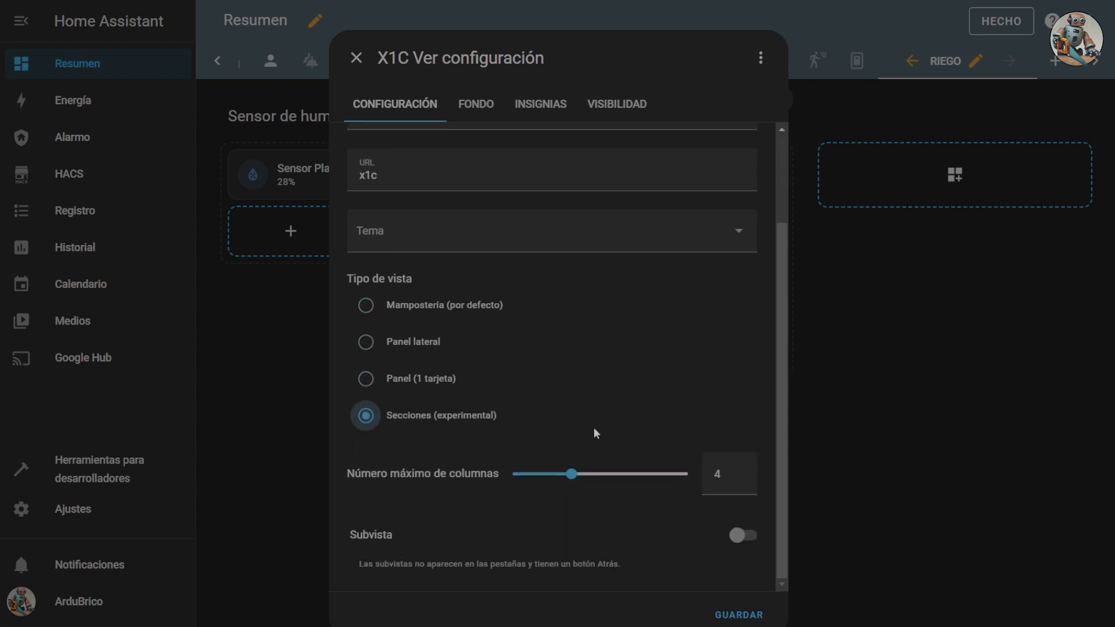
{"action": "left_click", "coordinate": [739, 614]}
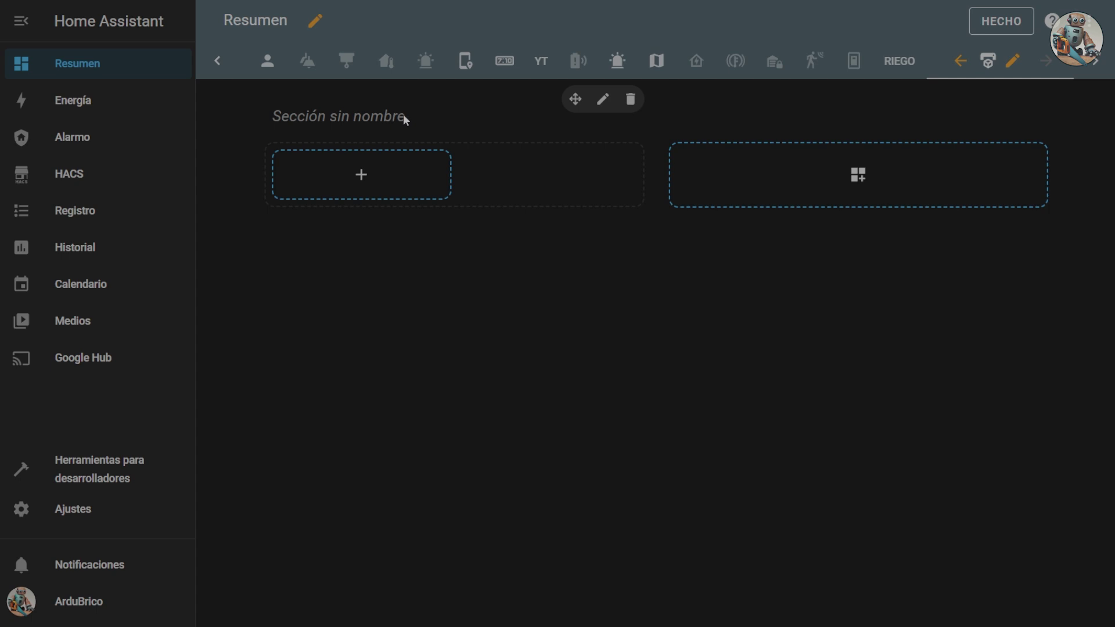
Title the unnamed section of the new view "Temperaturas" and save it
{"action": "left_click", "coordinate": [603, 100]}
{"action": "left_click", "coordinate": [399, 159]}
{"action": "type", "text": "Temperaturas"}
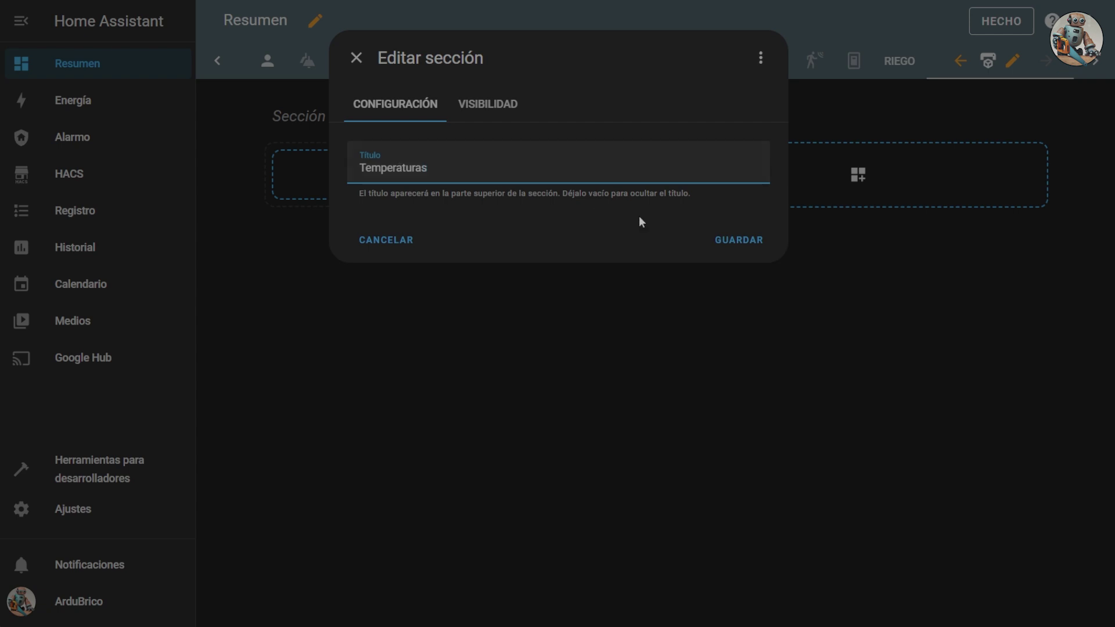
{"action": "left_click", "coordinate": [747, 241]}
Start adding cards by entity to Temperaturas, filter for "x1c", and select X1C Bed temperature and X1C Chamber temperature
{"action": "left_click", "coordinate": [378, 180]}
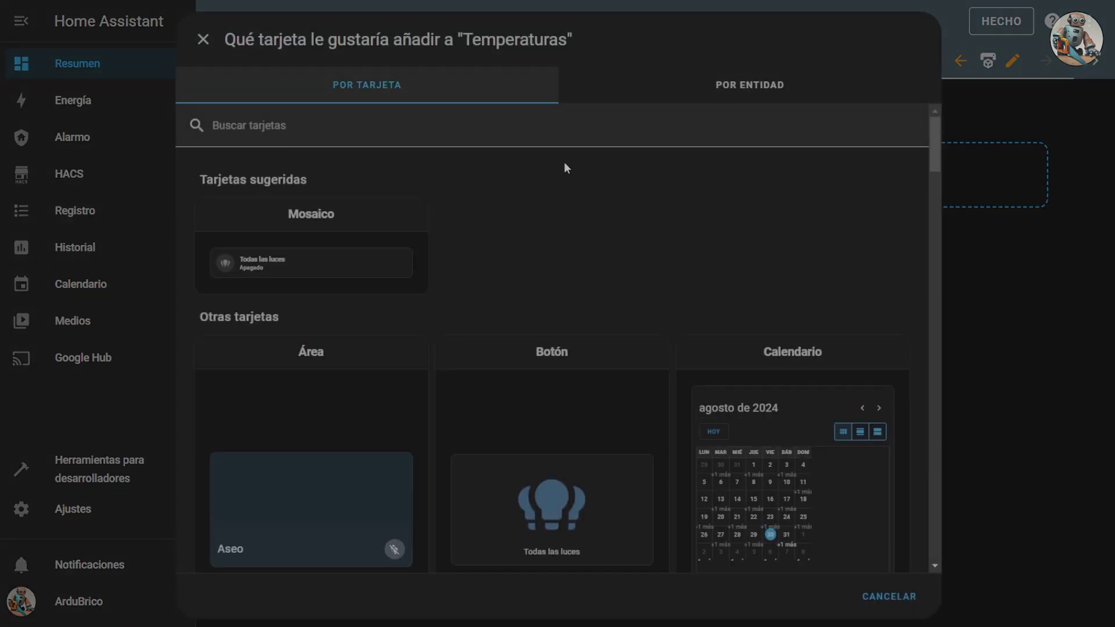
{"action": "left_click", "coordinate": [761, 85]}
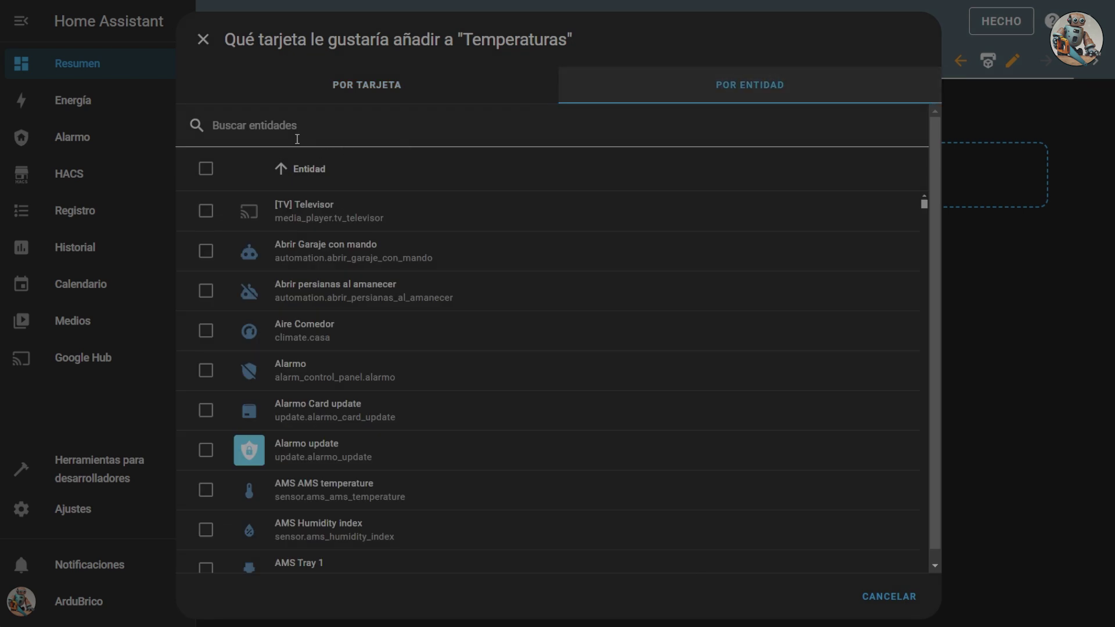
{"action": "left_click", "coordinate": [306, 123]}
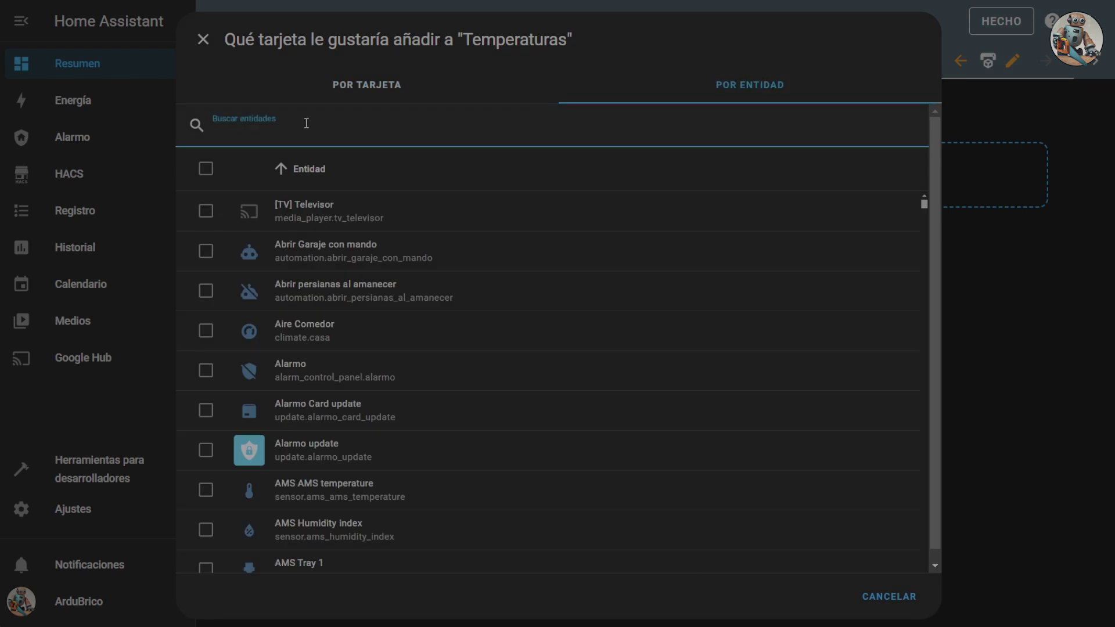
{"action": "type", "text": "x1c"}
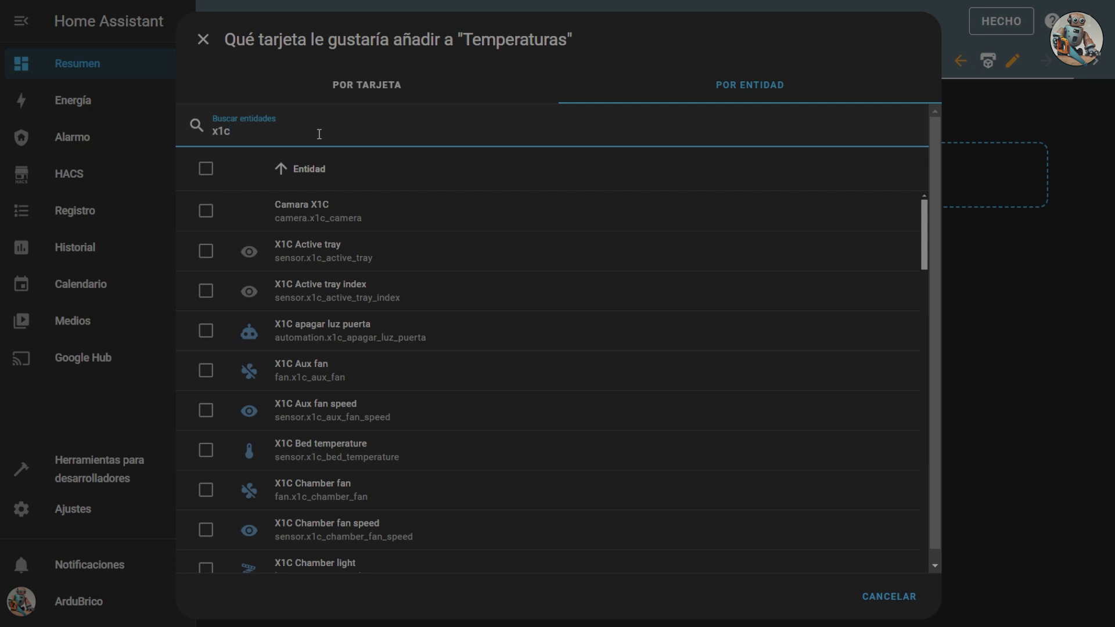
{"action": "left_click", "coordinate": [204, 453]}
{"action": "scroll", "coordinate": [203, 457], "scroll_direction": "down", "scroll_amount": 3}
{"action": "left_click", "coordinate": [204, 456]}
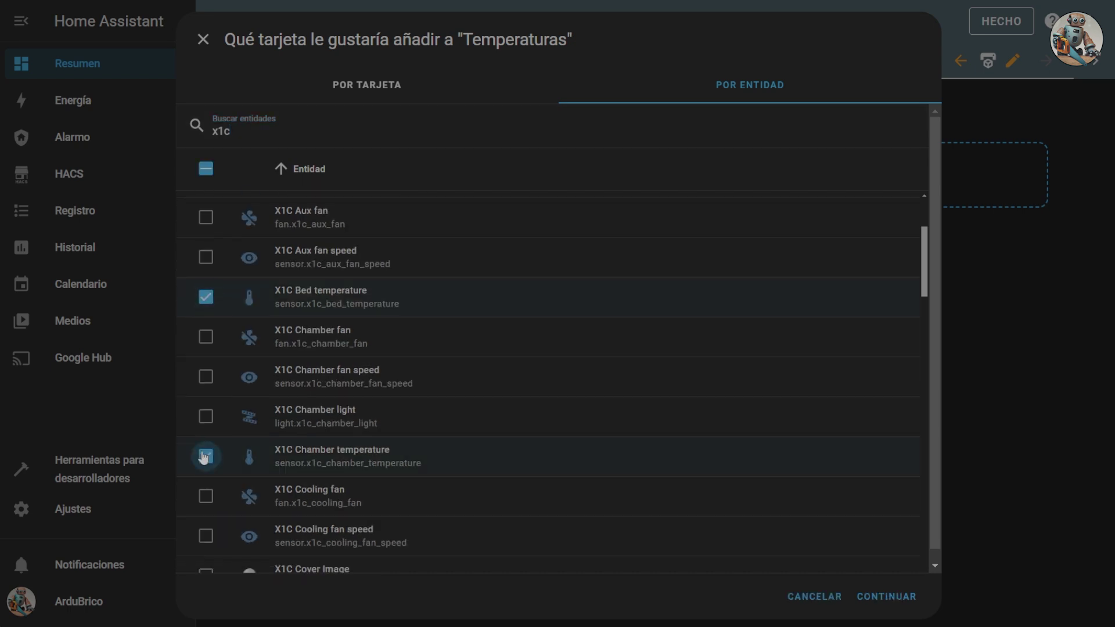
Also select the X1C Nozzle target temperature and X1C Nozzle temperature entities
{"action": "scroll", "coordinate": [203, 456], "scroll_direction": "down", "scroll_amount": 4}
{"action": "scroll", "coordinate": [203, 457], "scroll_direction": "down", "scroll_amount": 8}
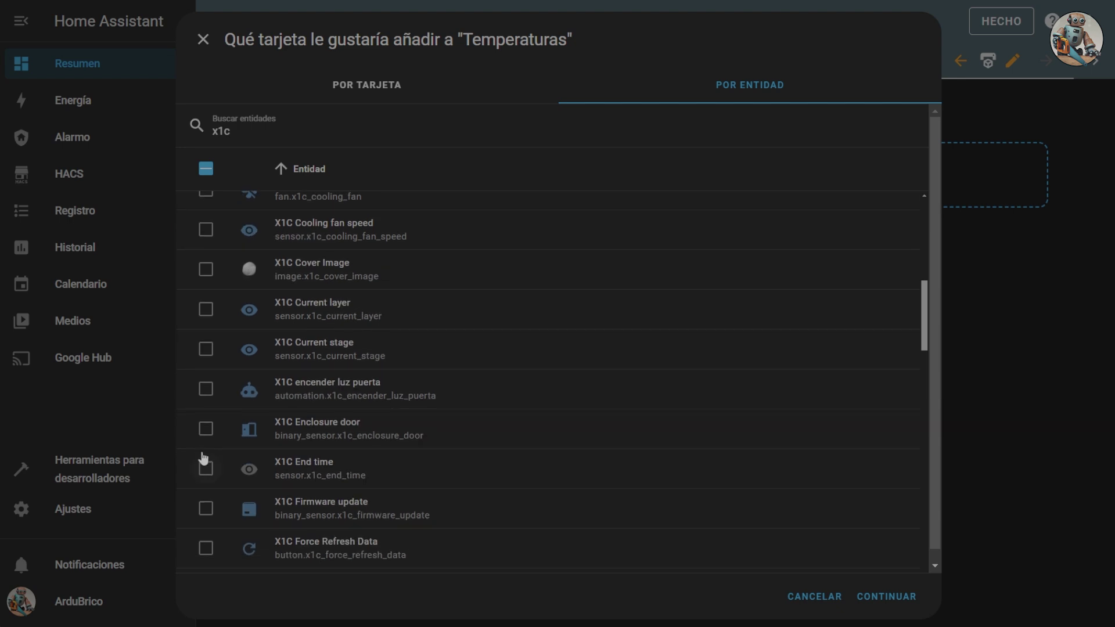
{"action": "scroll", "coordinate": [203, 458], "scroll_direction": "up", "scroll_amount": 1}
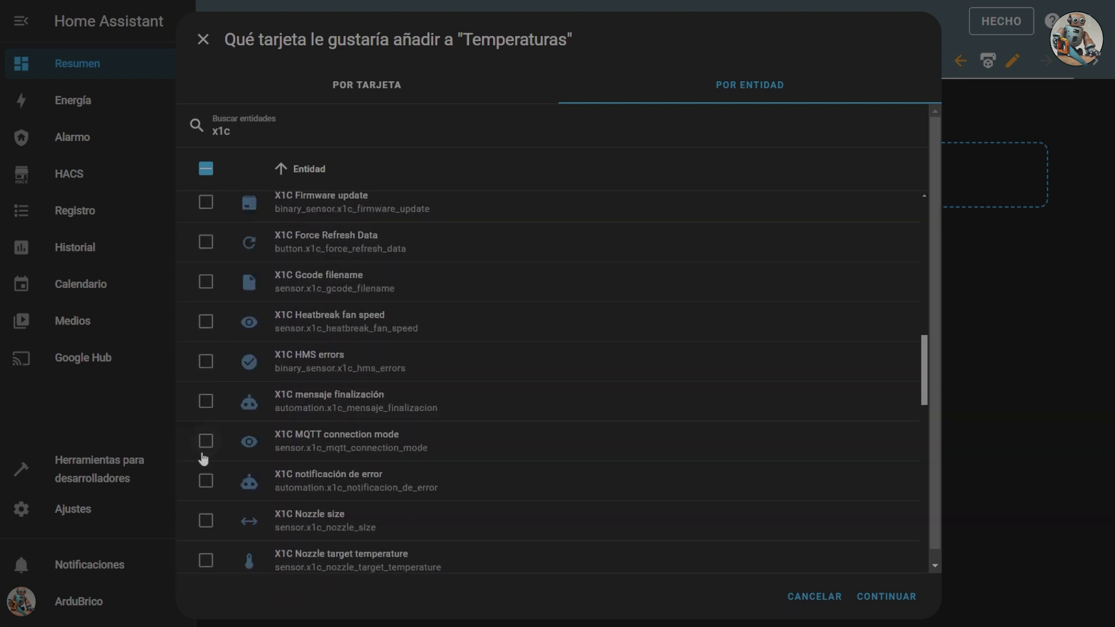
{"action": "scroll", "coordinate": [203, 459], "scroll_direction": "down", "scroll_amount": 2}
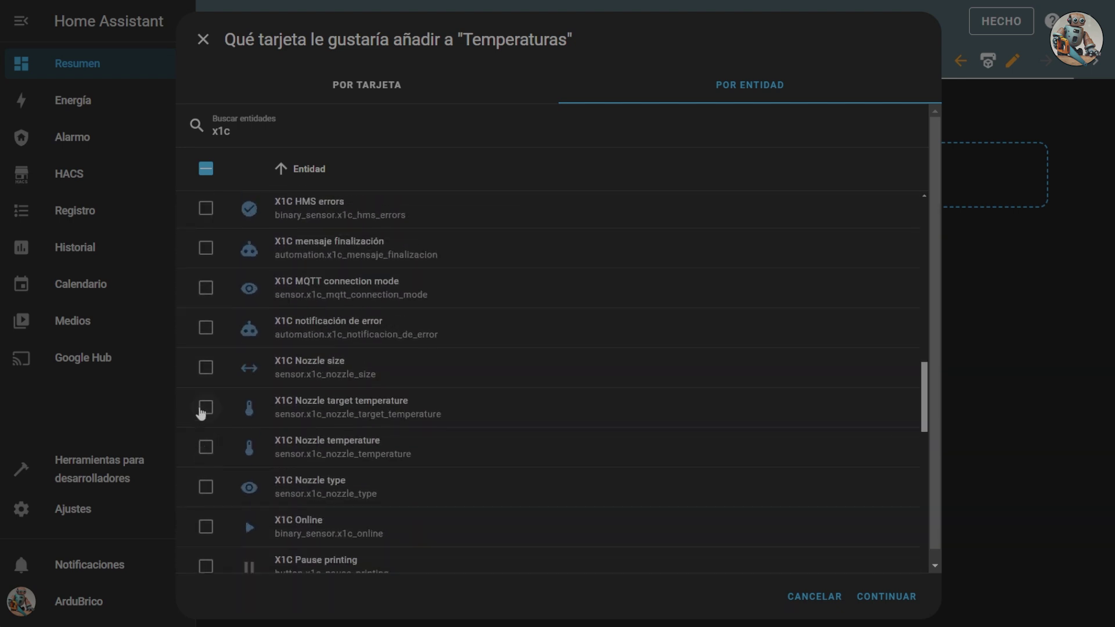
{"action": "left_click", "coordinate": [204, 408]}
{"action": "left_click", "coordinate": [204, 447]}
Include X1C Target Bed temperature in the selection and add the suggested cards to the dashboard
{"action": "scroll", "coordinate": [204, 450], "scroll_direction": "down", "scroll_amount": 3}
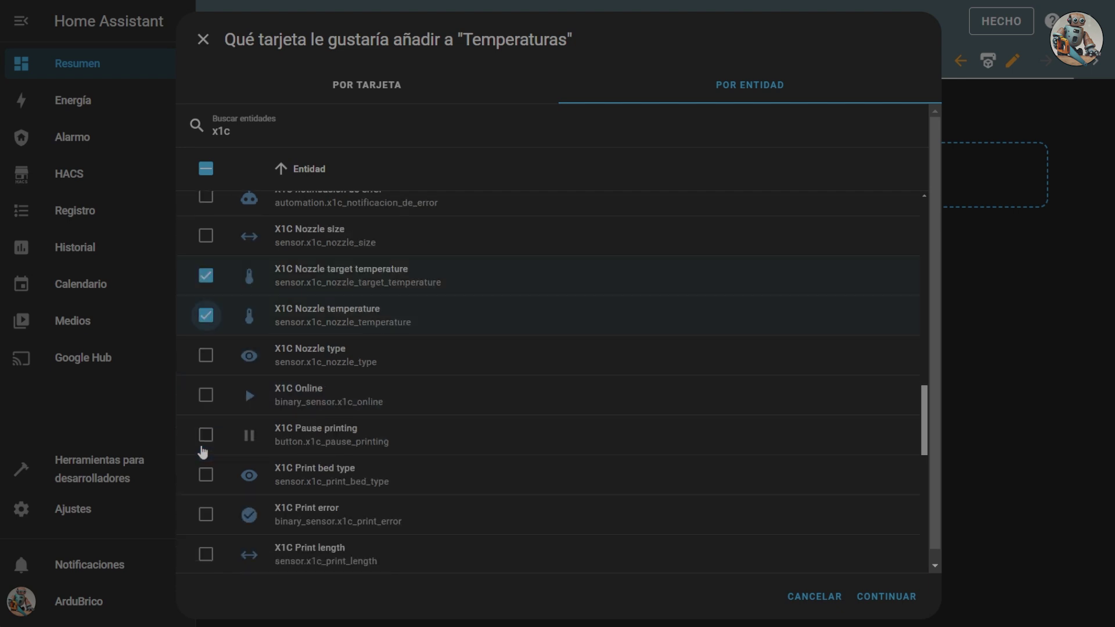
{"action": "scroll", "coordinate": [202, 452], "scroll_direction": "down", "scroll_amount": 8}
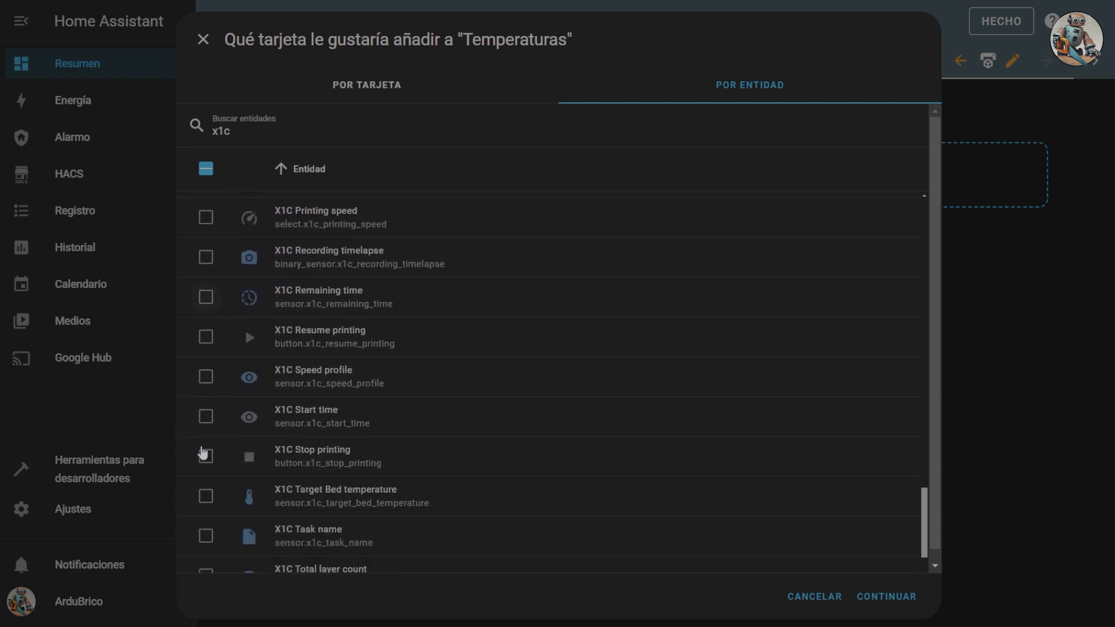
{"action": "left_click", "coordinate": [206, 395]}
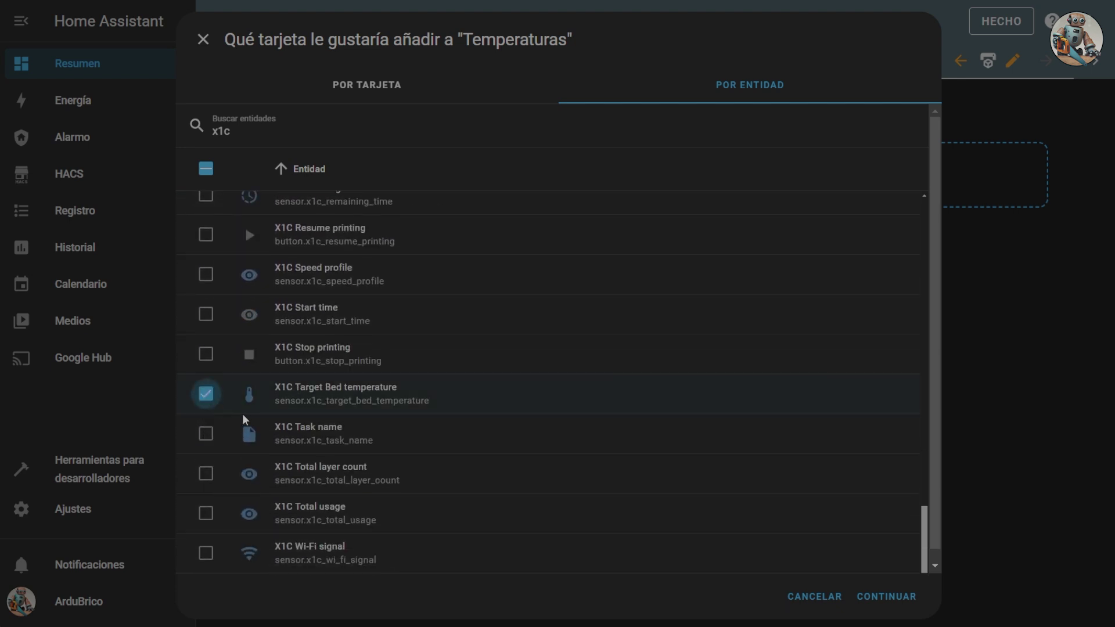
{"action": "left_click", "coordinate": [891, 596]}
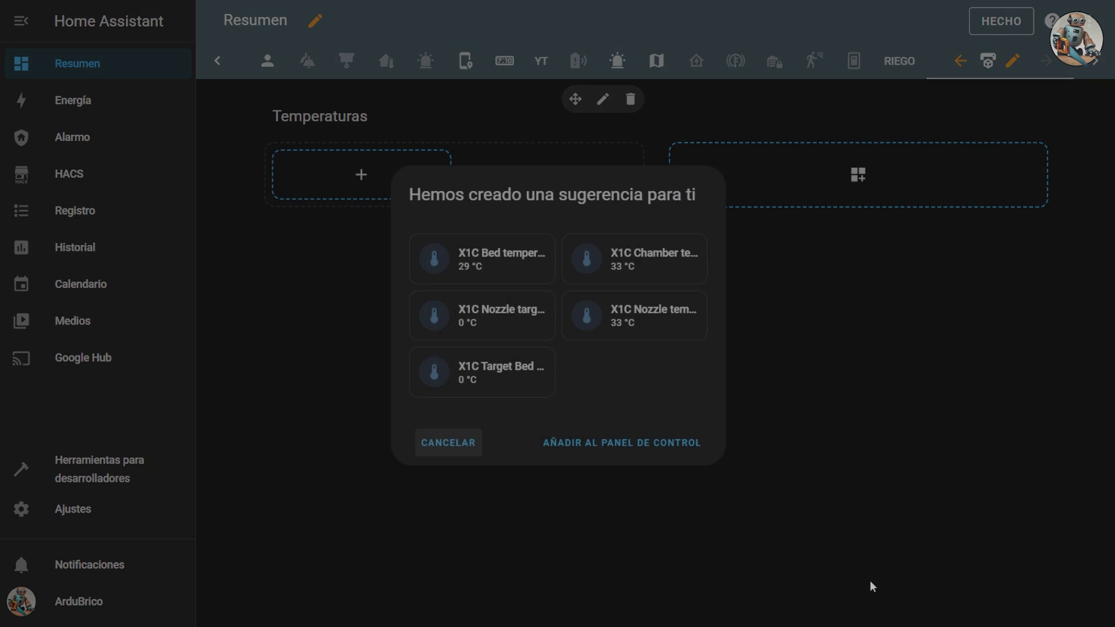
{"action": "left_click", "coordinate": [621, 443]}
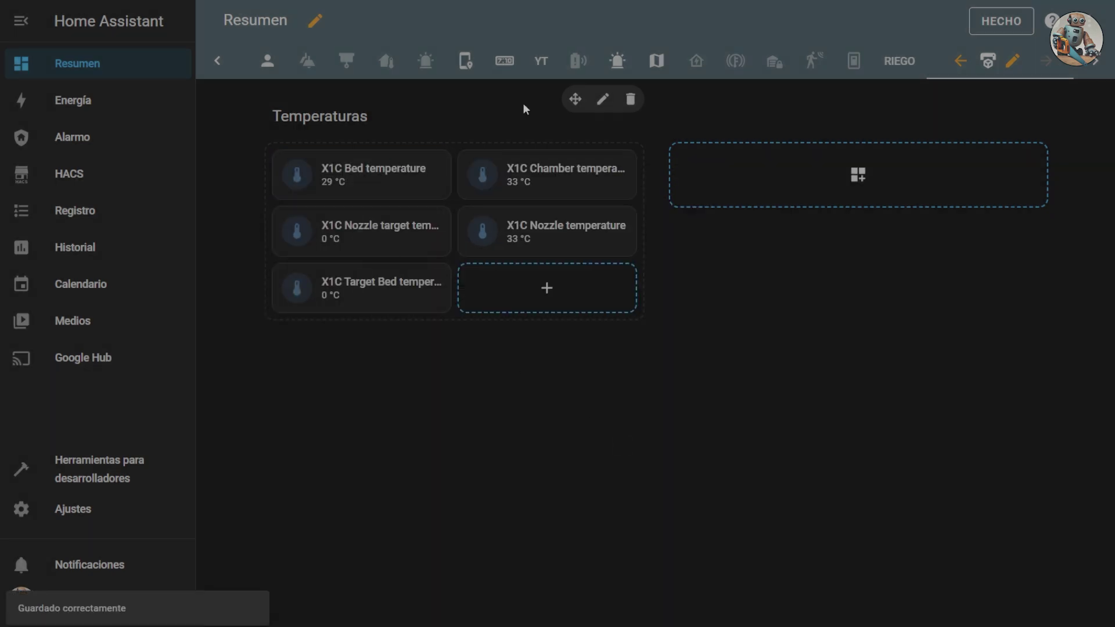
Create a new section beside Temperaturas and save an Imagen card in it that uses the X1C Cover Image entity
{"action": "left_click", "coordinate": [863, 183]}
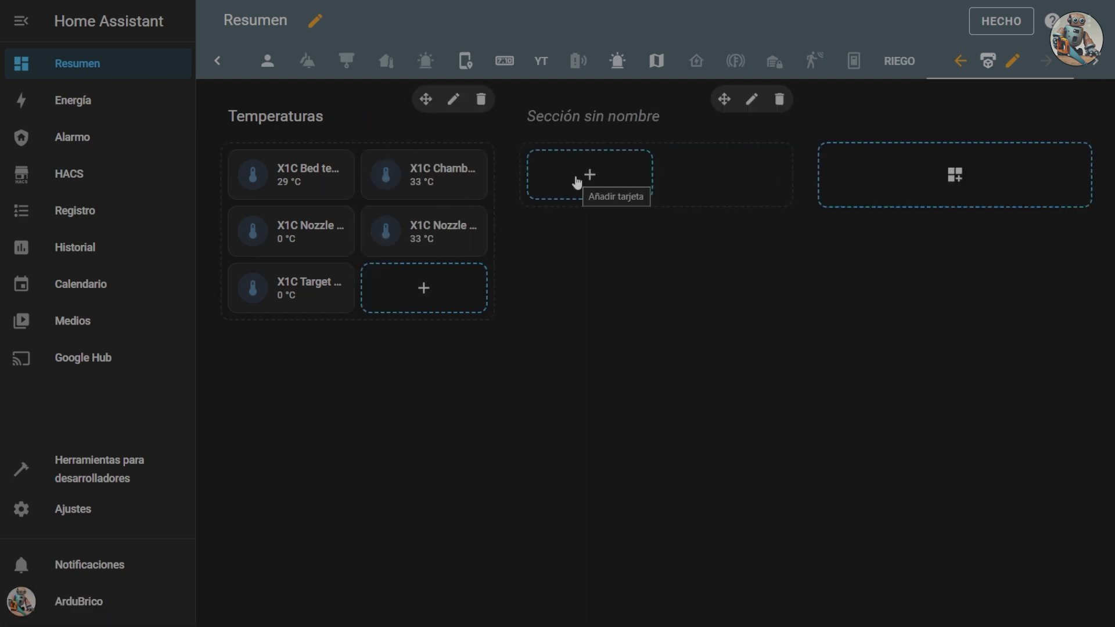
{"action": "left_click", "coordinate": [577, 180]}
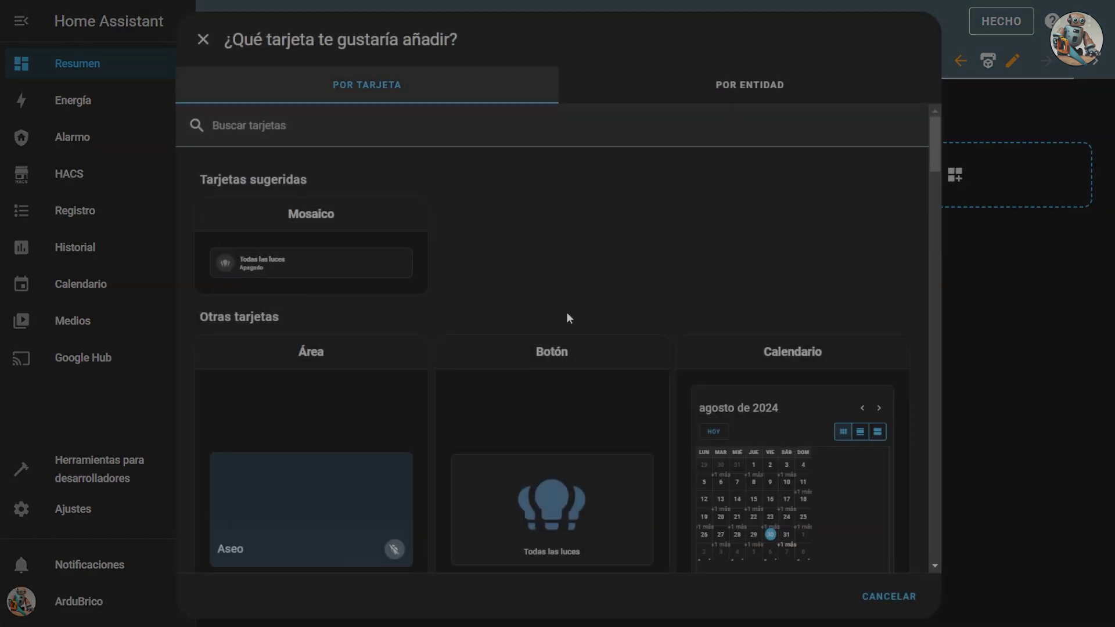
{"action": "scroll", "coordinate": [567, 313], "scroll_direction": "down", "scroll_amount": 9}
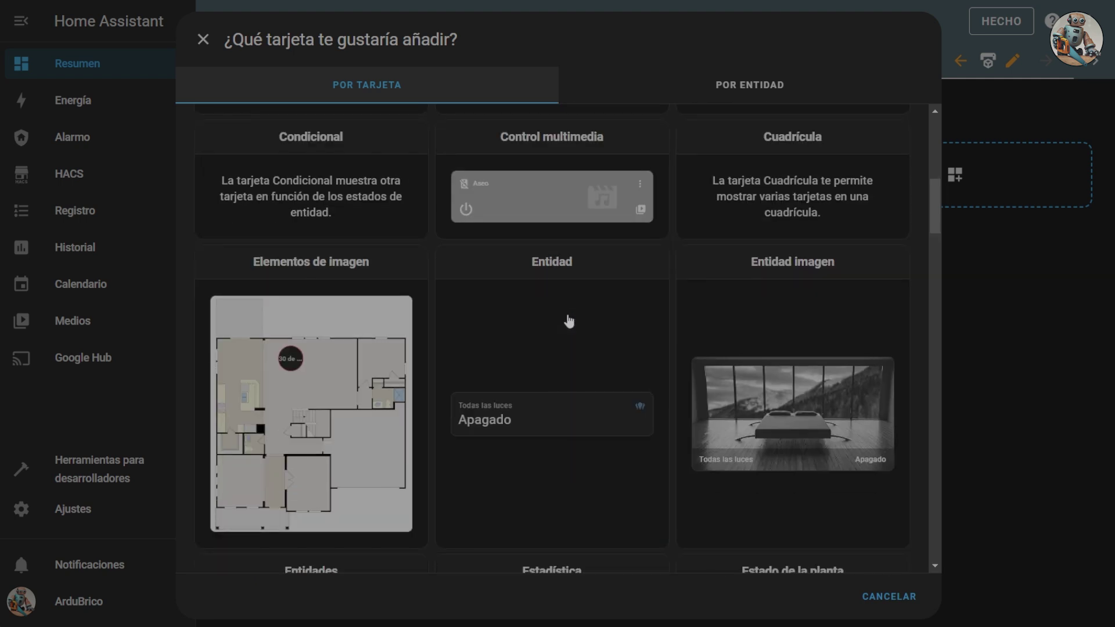
{"action": "scroll", "coordinate": [568, 321], "scroll_direction": "down", "scroll_amount": 11}
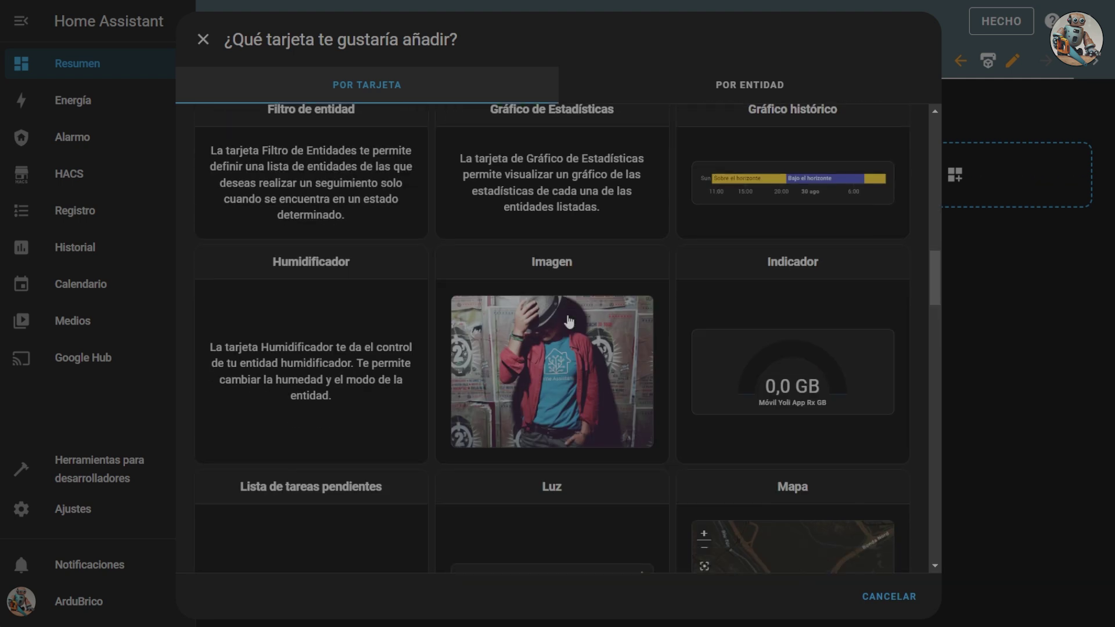
{"action": "left_click", "coordinate": [557, 357]}
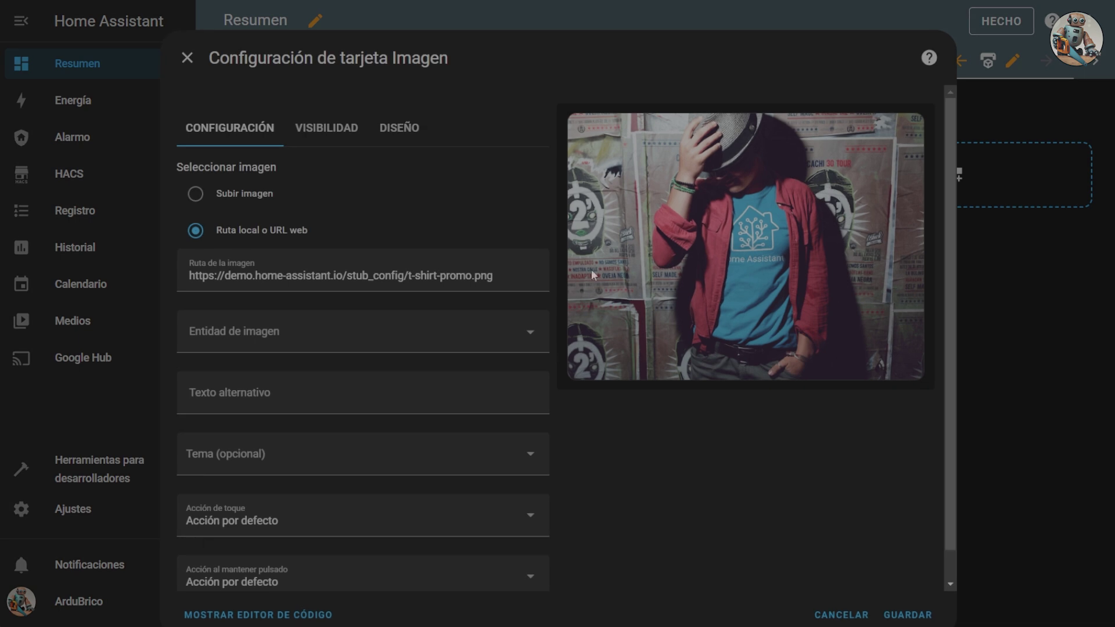
{"action": "left_click", "coordinate": [443, 344]}
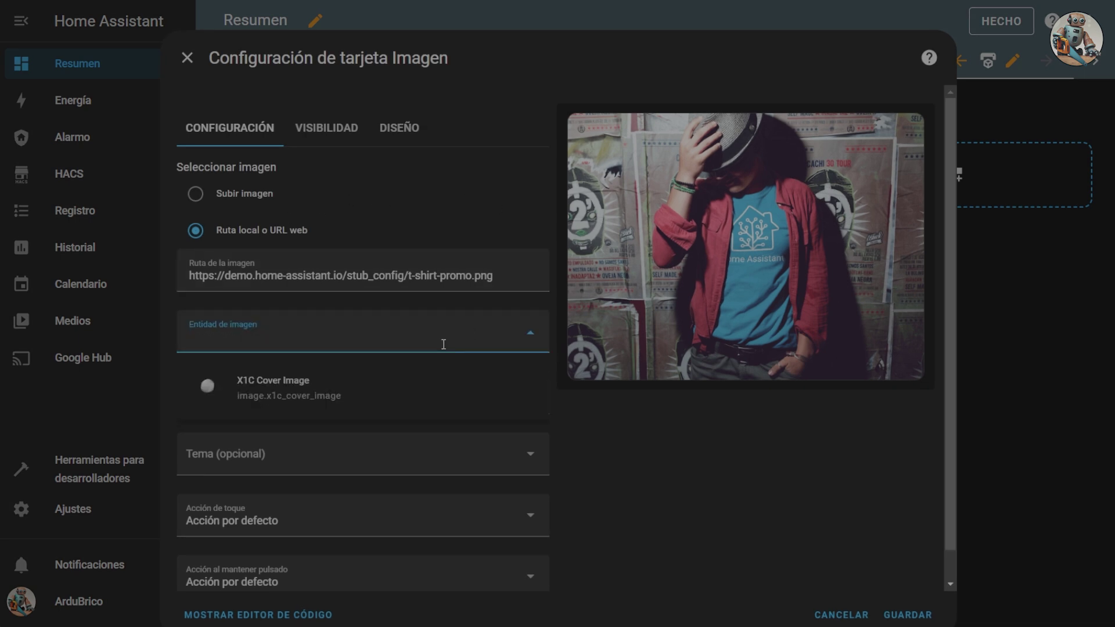
{"action": "left_click", "coordinate": [292, 387]}
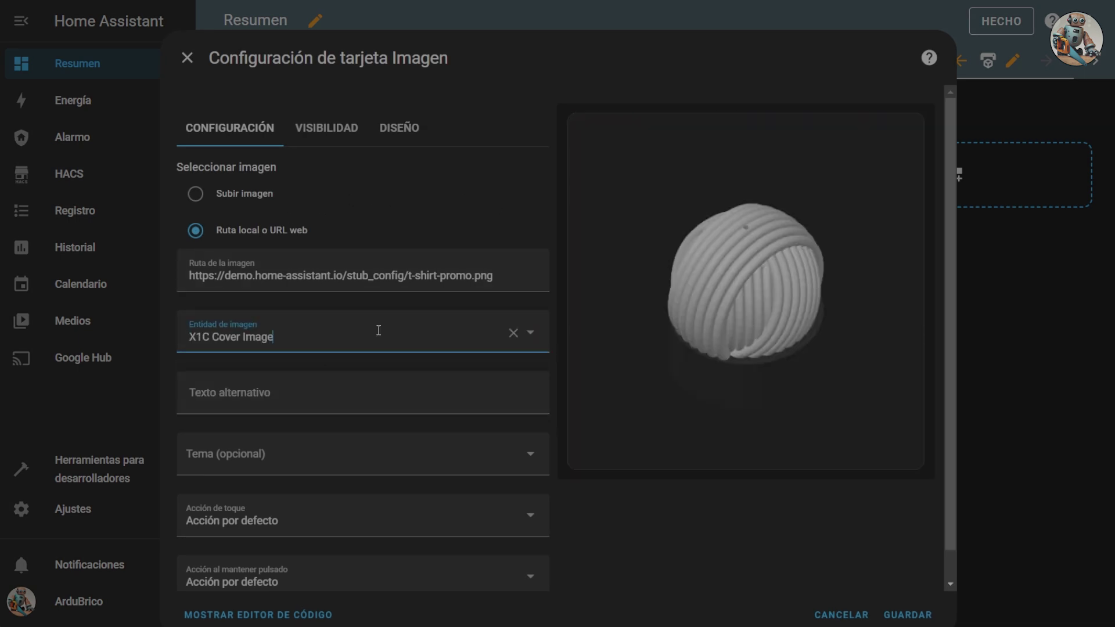
{"action": "left_click", "coordinate": [907, 614]}
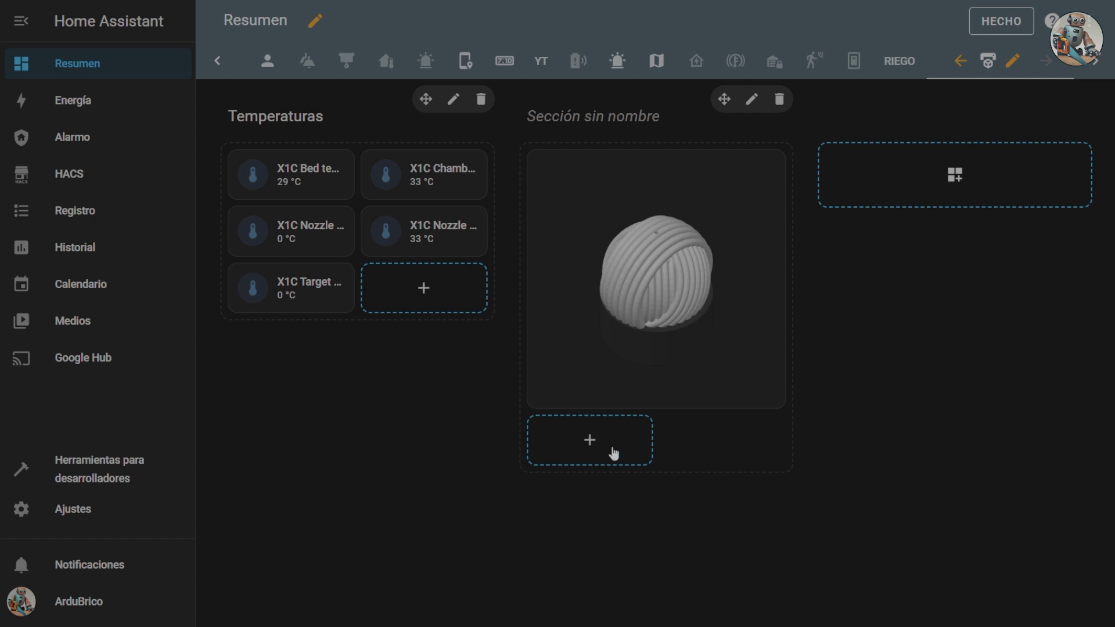
Add the suggested card for the X1C Print progress entity below the cover image, filtering entities by "progr"
{"action": "left_click", "coordinate": [590, 441]}
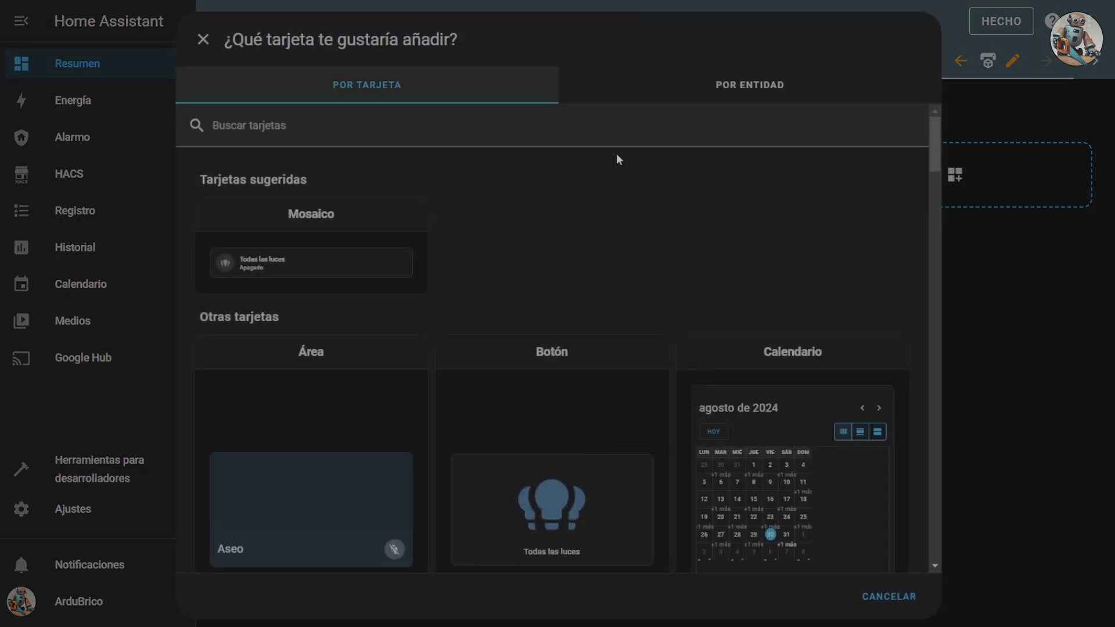
{"action": "left_click", "coordinate": [748, 85]}
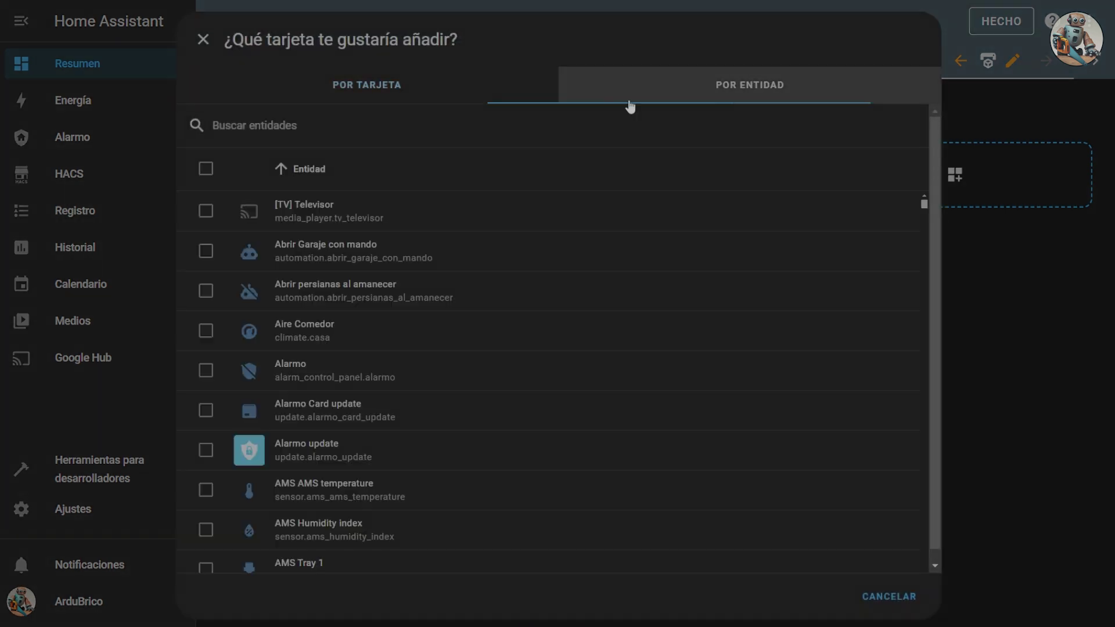
{"action": "left_click", "coordinate": [294, 132]}
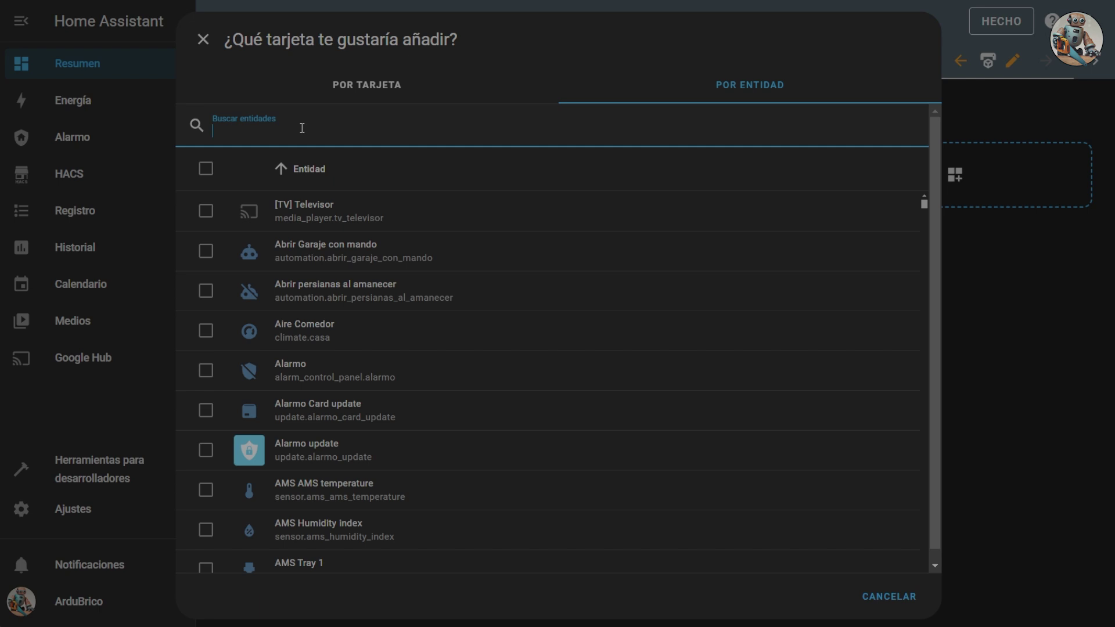
{"action": "type", "text": "progr"}
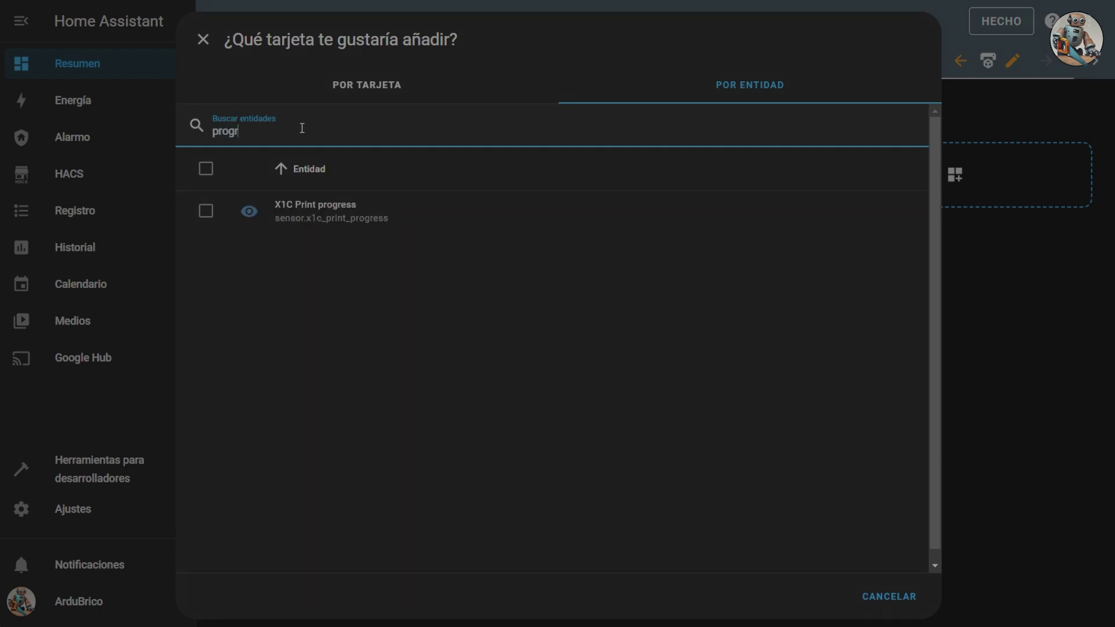
{"action": "left_click", "coordinate": [206, 212]}
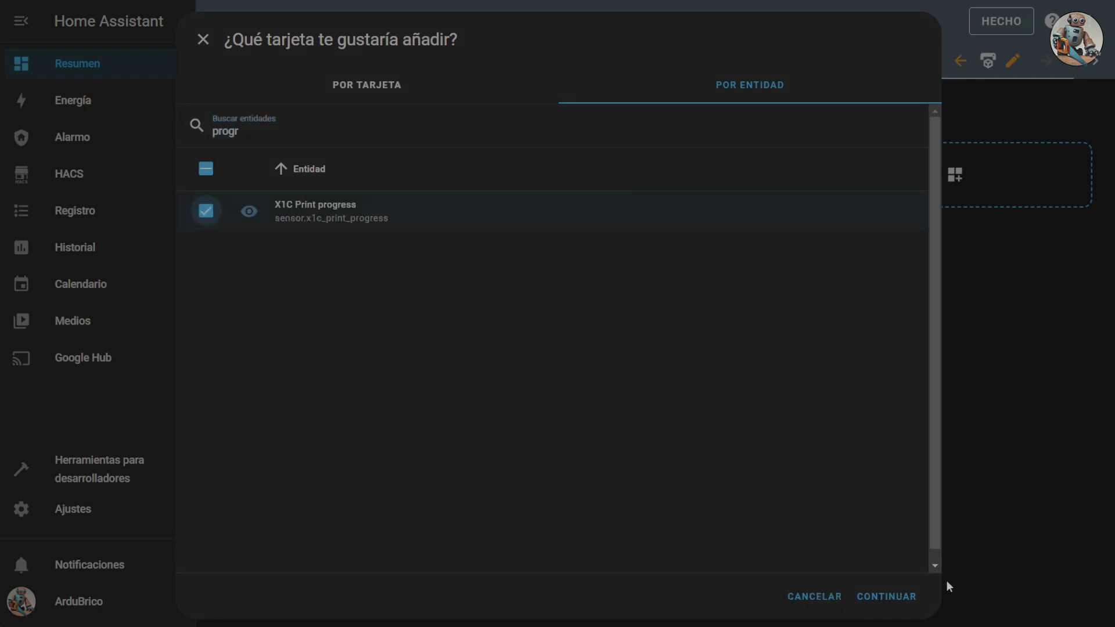
{"action": "left_click", "coordinate": [898, 592]}
{"action": "left_click", "coordinate": [620, 387]}
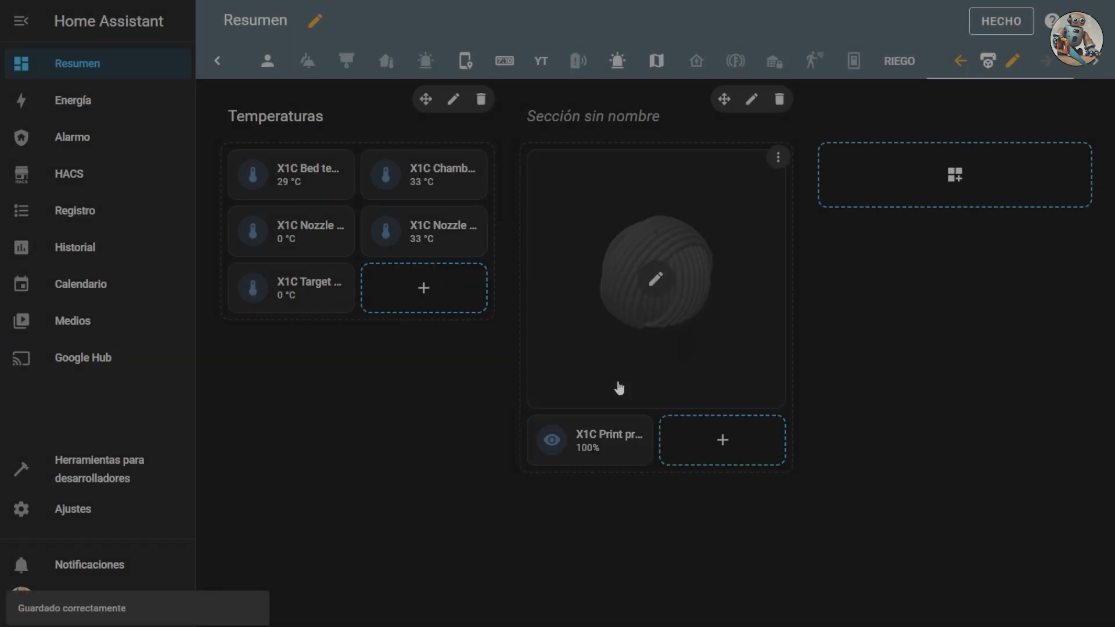
Create a third section and start a Luz card in it
{"action": "left_click", "coordinate": [952, 177]}
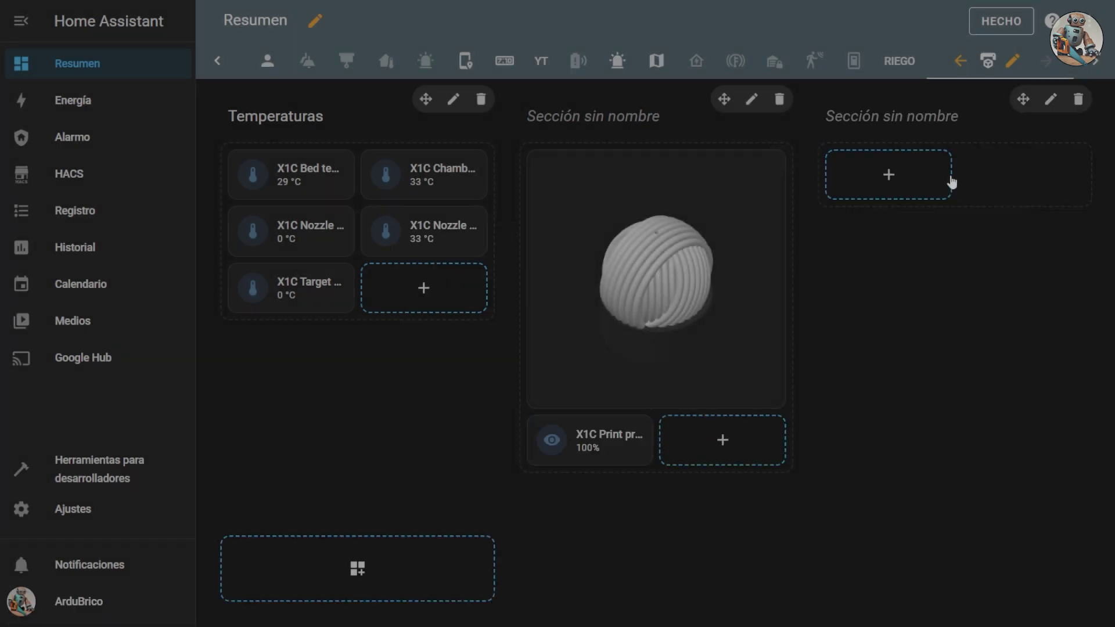
{"action": "left_click", "coordinate": [888, 174]}
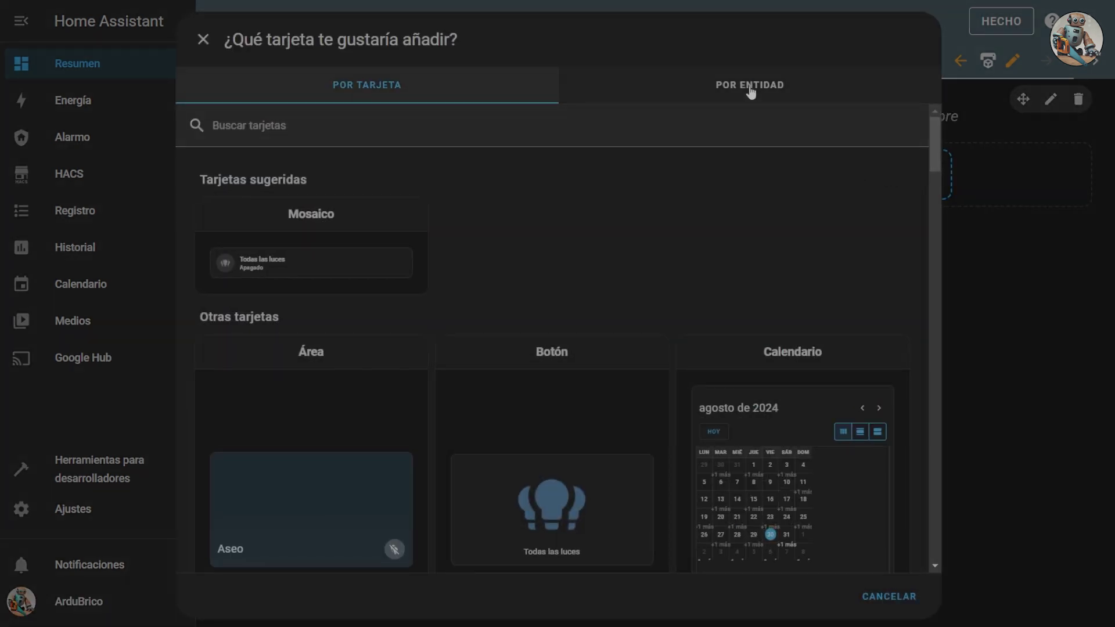
{"action": "scroll", "coordinate": [577, 447], "scroll_direction": "down", "scroll_amount": 1}
{"action": "scroll", "coordinate": [576, 447], "scroll_direction": "down", "scroll_amount": 12}
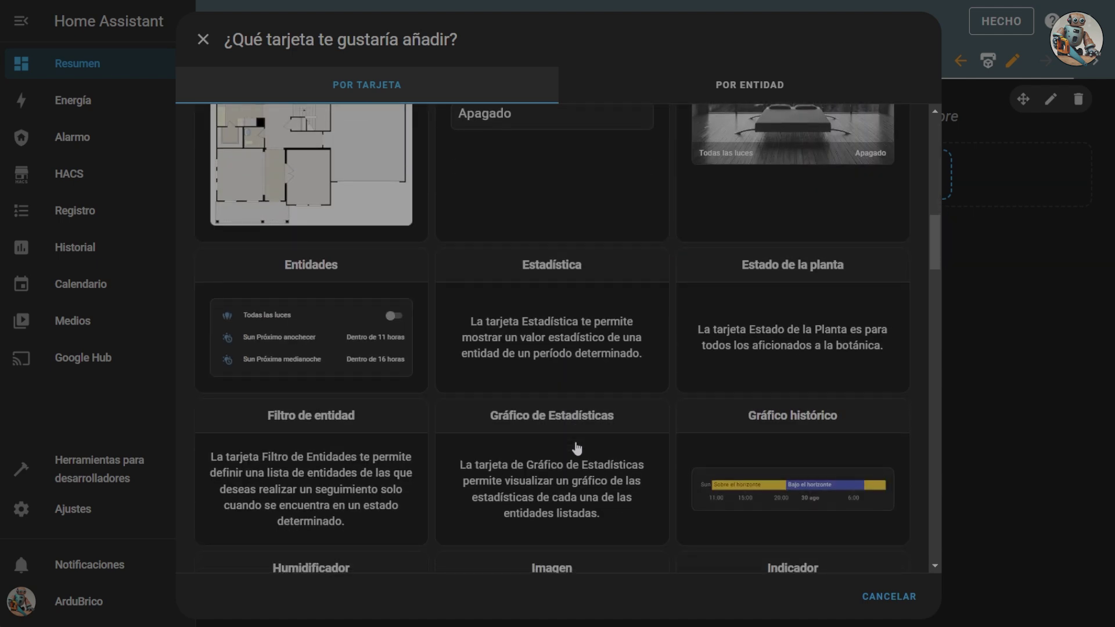
{"action": "scroll", "coordinate": [576, 447], "scroll_direction": "down", "scroll_amount": 6}
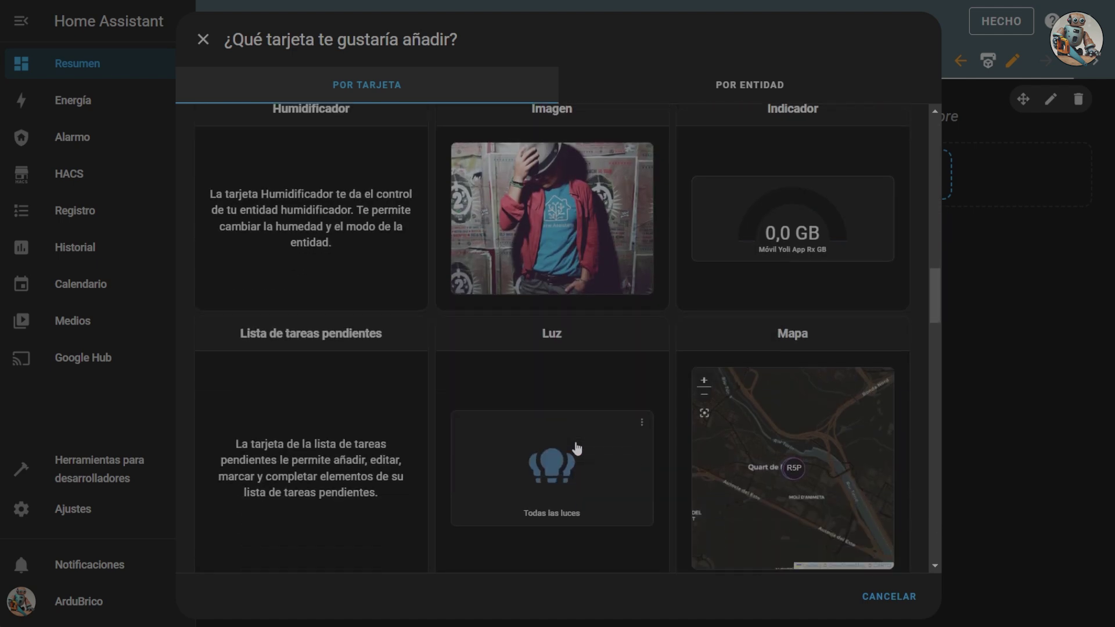
{"action": "left_click", "coordinate": [525, 456]}
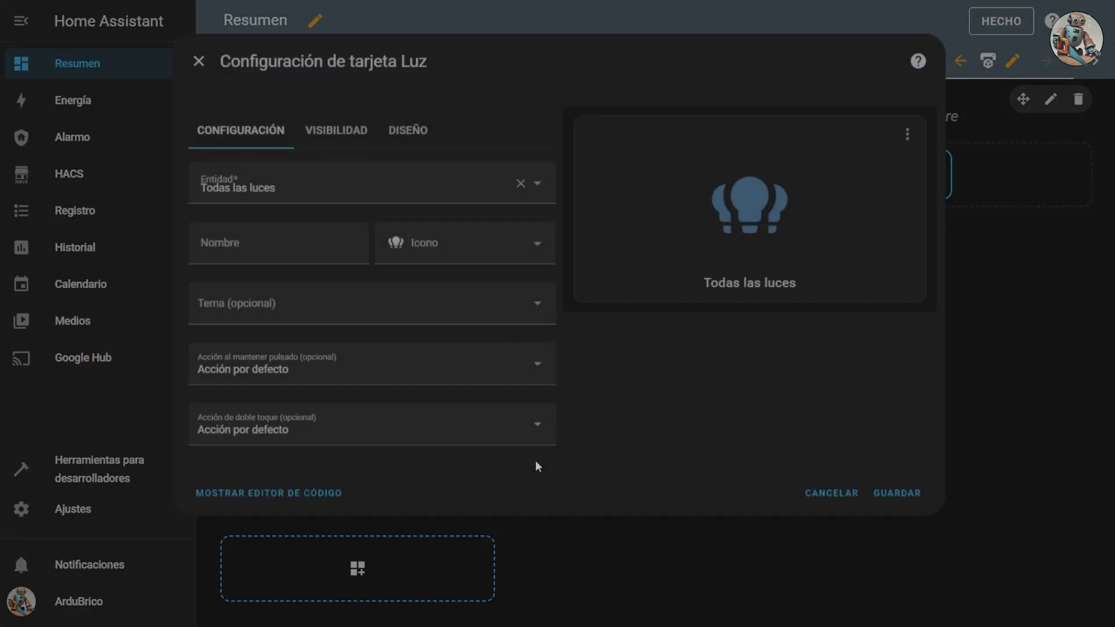
Replace the light card's entity with X1C Chamber light
{"action": "left_click", "coordinate": [519, 182]}
{"action": "left_click", "coordinate": [348, 186]}
{"action": "type", "text": "x1c"}
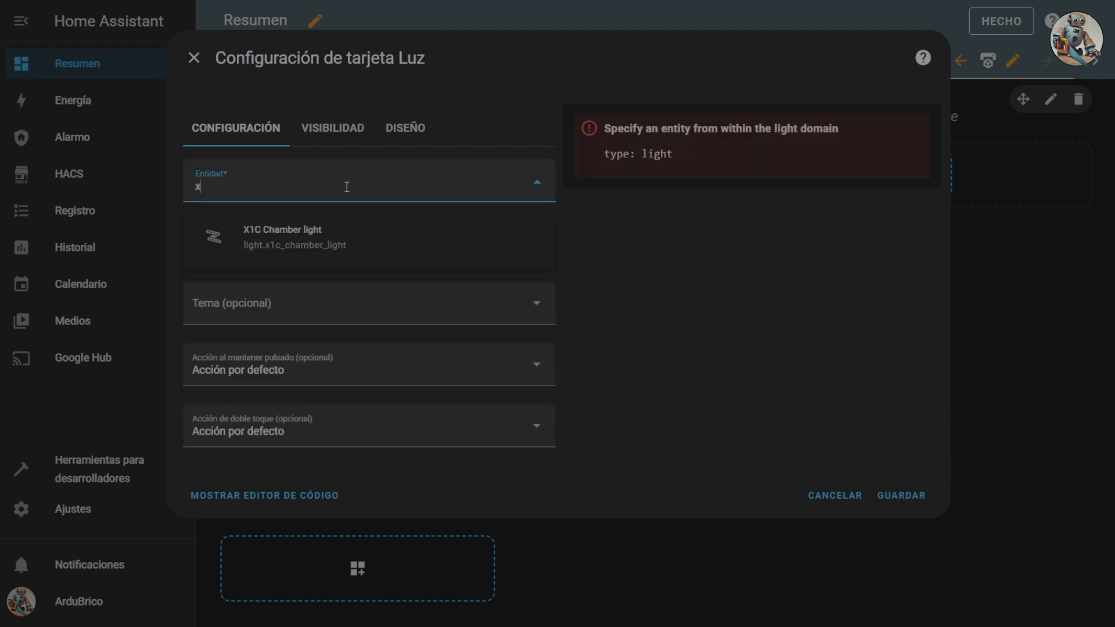
{"action": "left_click", "coordinate": [289, 242]}
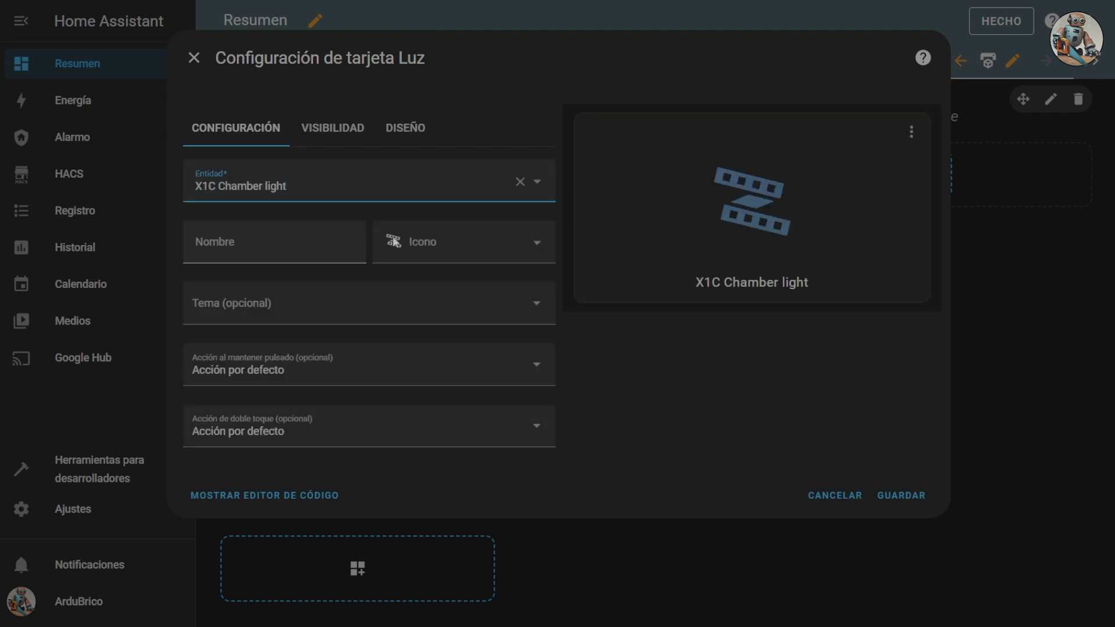
Set the light card's icon to mdi:light-flood-down, save the card and finish editing the dashboard
{"action": "left_click", "coordinate": [538, 246]}
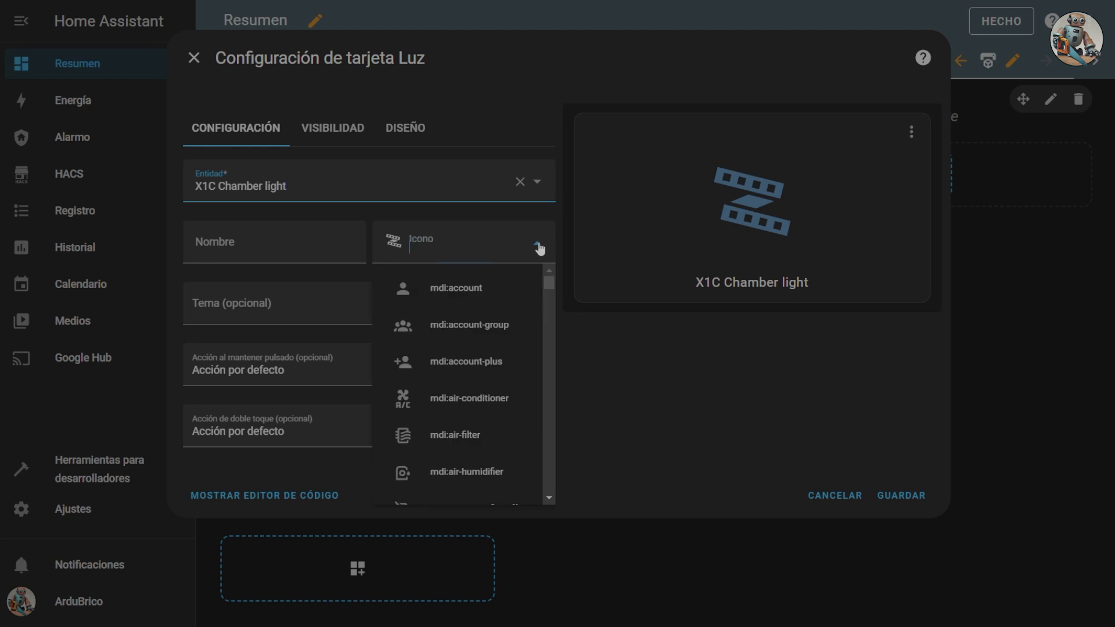
{"action": "type", "text": "light"}
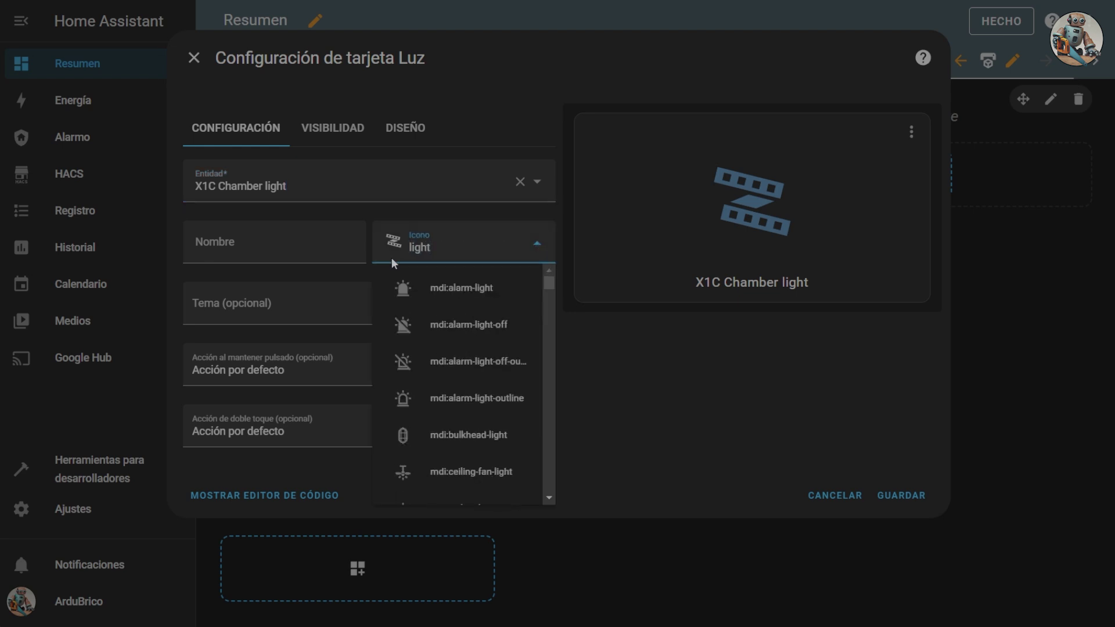
{"action": "scroll", "coordinate": [430, 340], "scroll_direction": "down", "scroll_amount": 5}
{"action": "scroll", "coordinate": [430, 343], "scroll_direction": "down", "scroll_amount": 1}
{"action": "scroll", "coordinate": [430, 342], "scroll_direction": "down", "scroll_amount": 1}
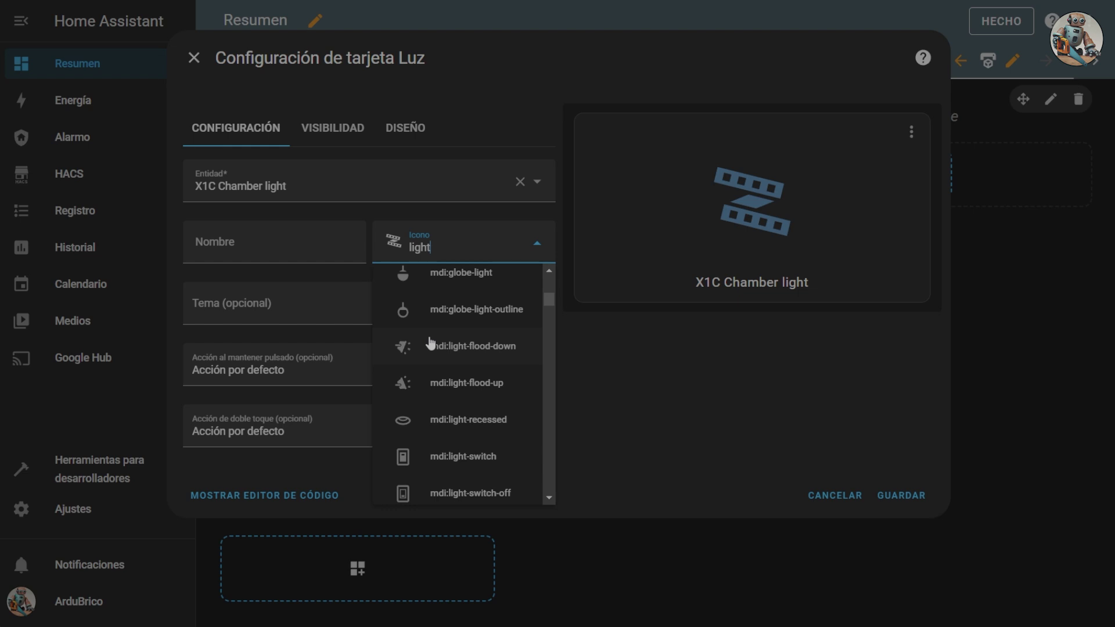
{"action": "left_click", "coordinate": [442, 345]}
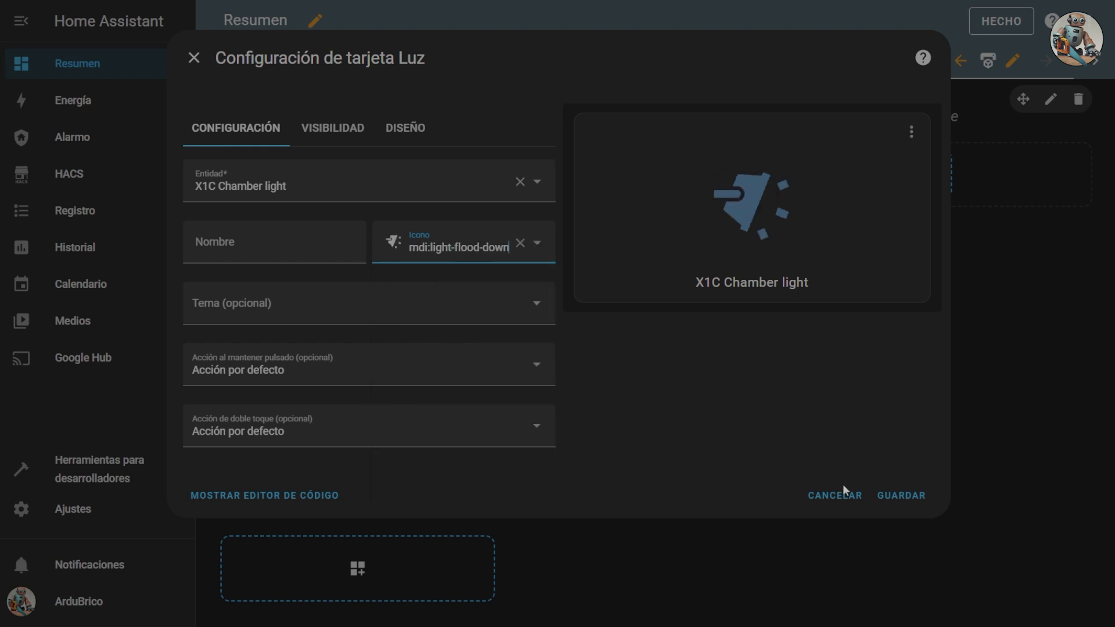
{"action": "left_click", "coordinate": [900, 496]}
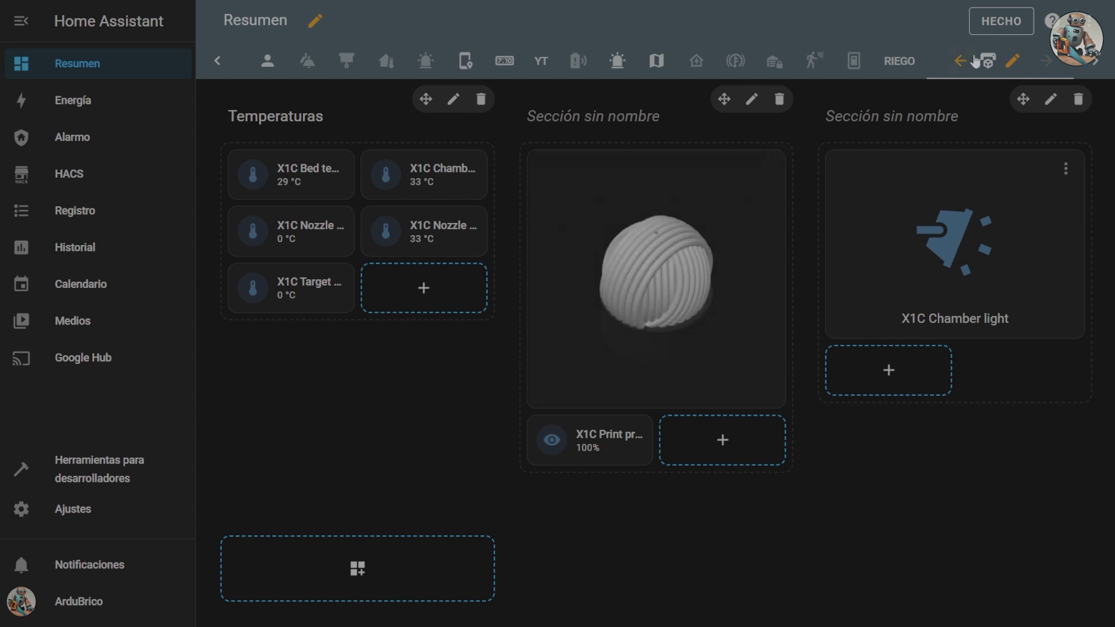
{"action": "left_click", "coordinate": [1001, 24]}
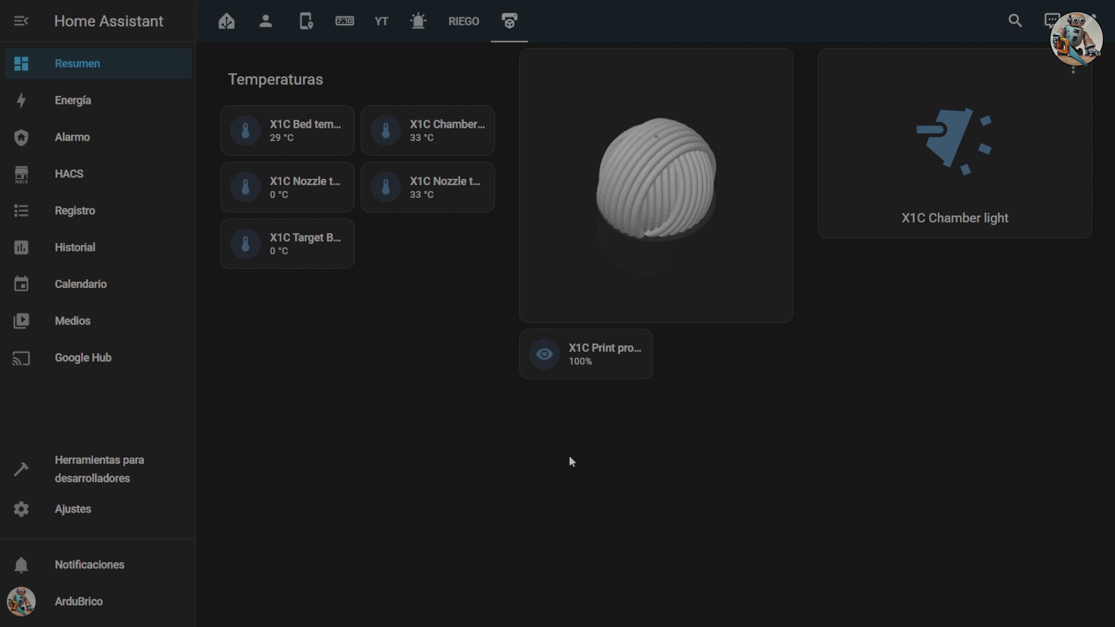
Open the X1C device page from the devices list in the settings
{"action": "left_click", "coordinate": [88, 512]}
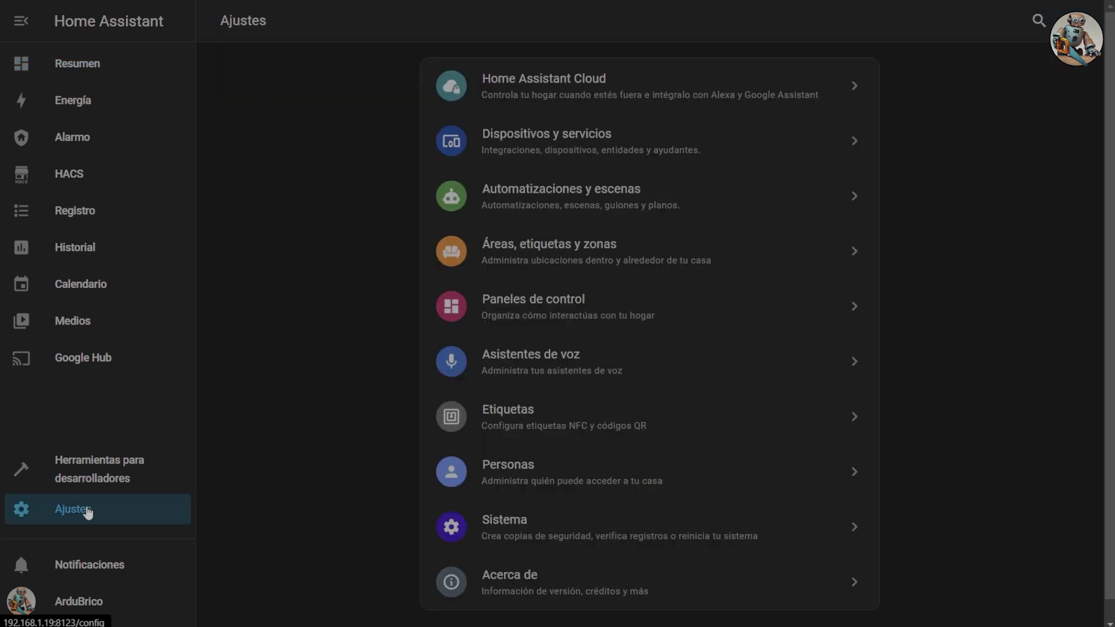
{"action": "left_click", "coordinate": [552, 145]}
{"action": "left_click", "coordinate": [633, 38]}
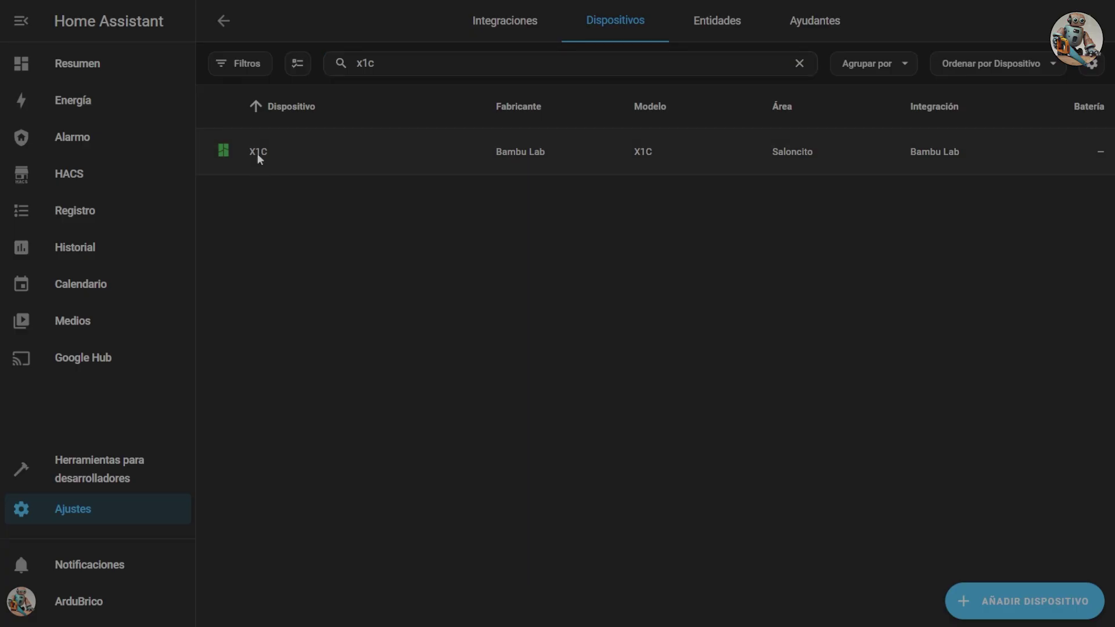
{"action": "left_click", "coordinate": [257, 154]}
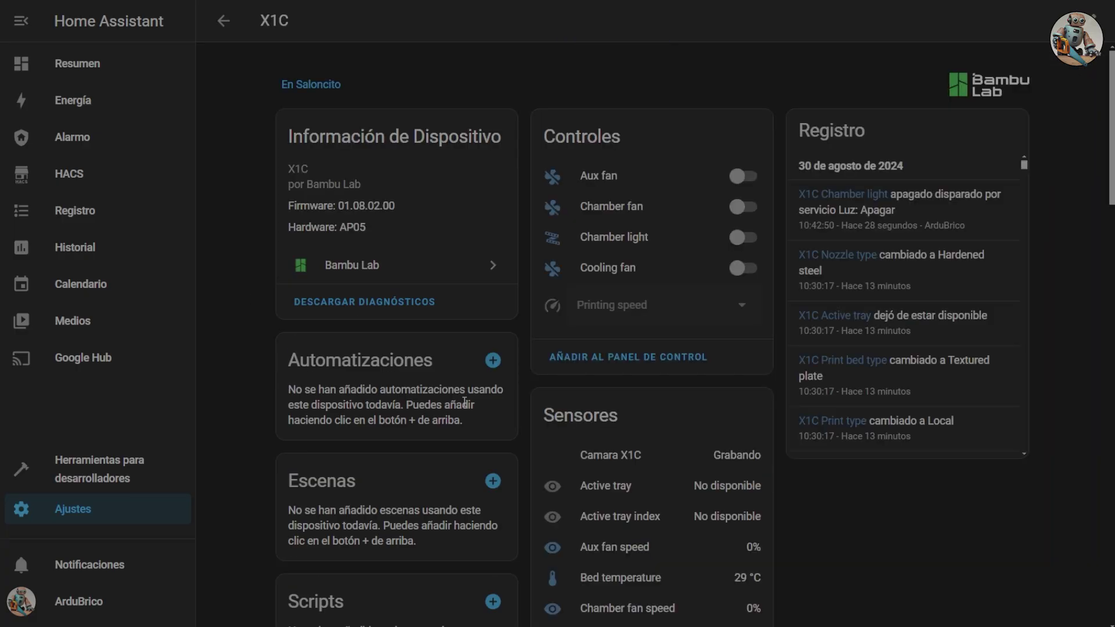
Create an automation from the X1C device with the trigger "X1C Enclosure door abierto"
{"action": "left_click", "coordinate": [493, 361]}
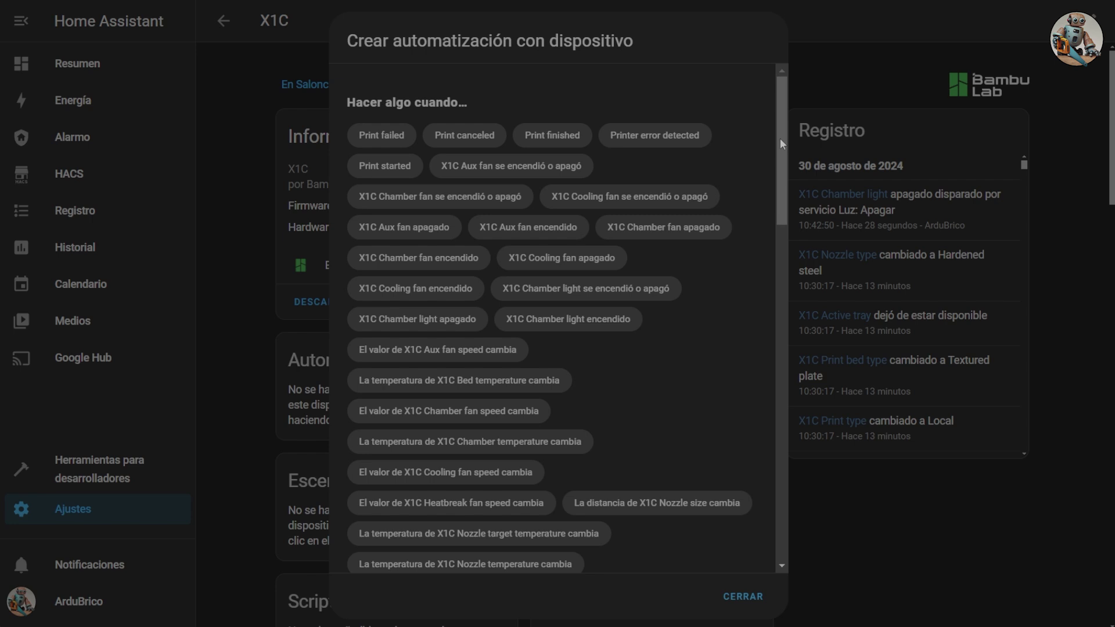
{"action": "left_click_drag", "start_coordinate": [779, 138], "coordinate": [764, 230]}
{"action": "left_click", "coordinate": [409, 458]}
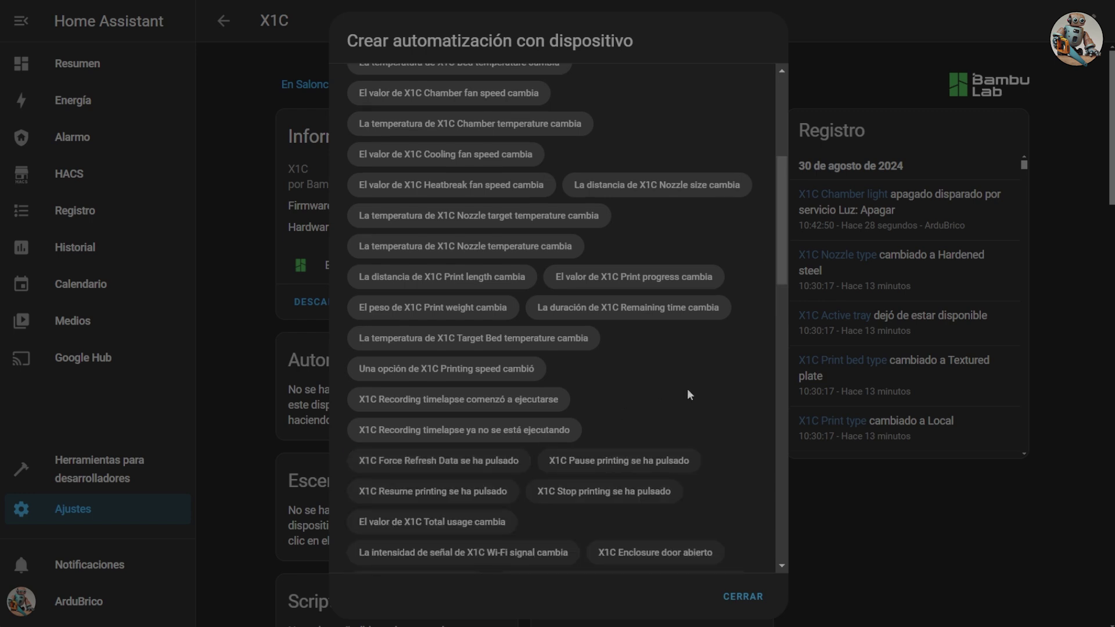
{"action": "scroll", "coordinate": [687, 388], "scroll_direction": "down", "scroll_amount": 2}
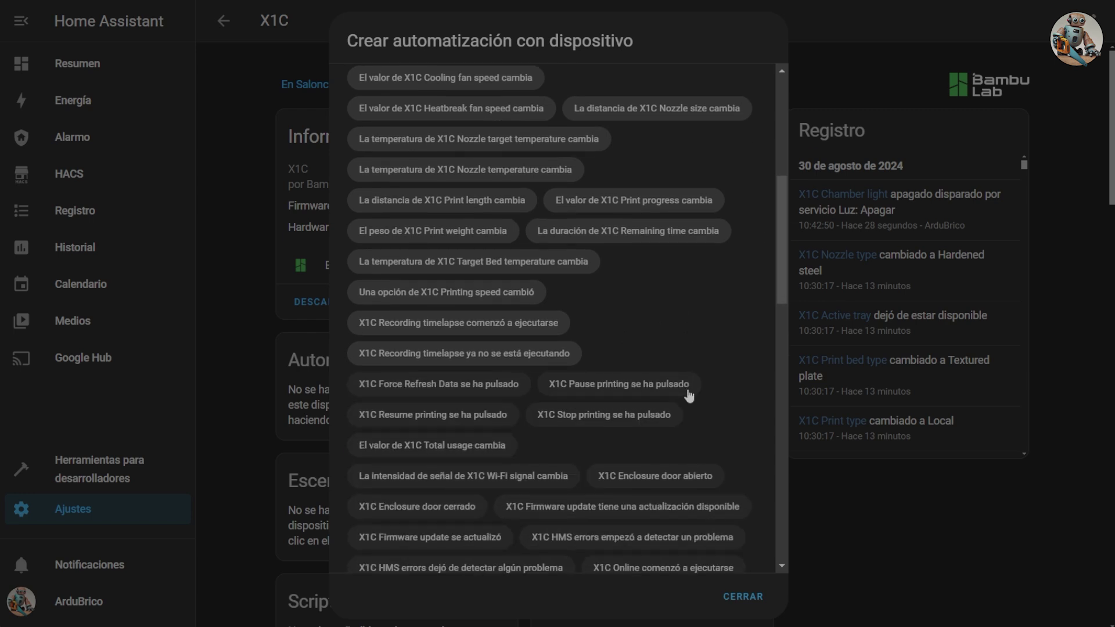
{"action": "left_click", "coordinate": [652, 477]}
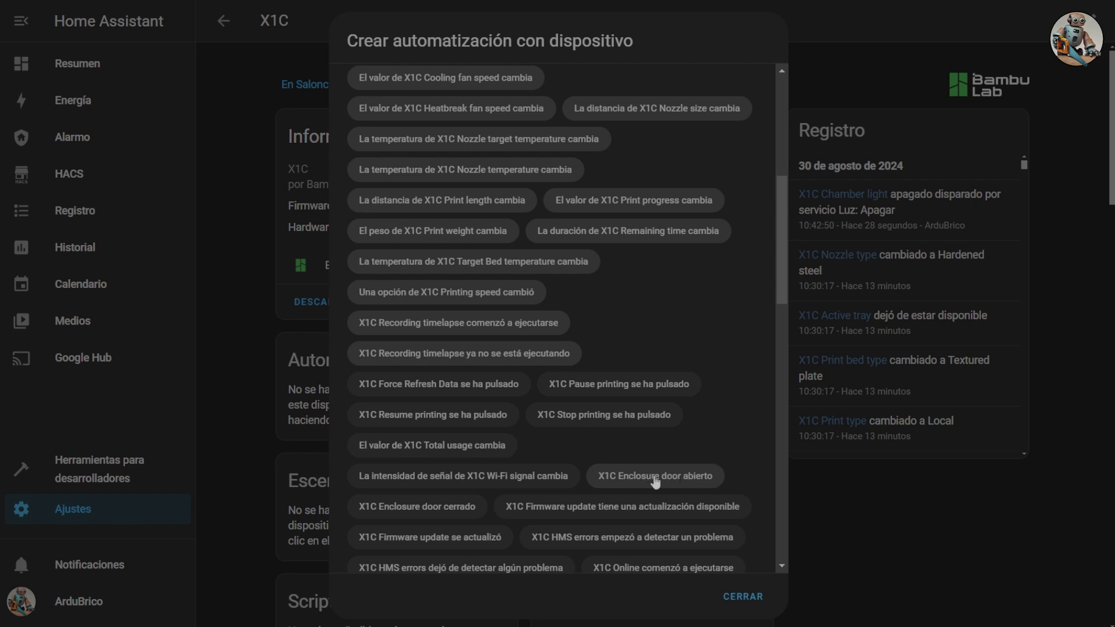
Add a device action for X1C to the automation and set it to "Encender X1C Chamber light"
{"action": "left_click", "coordinate": [300, 416]}
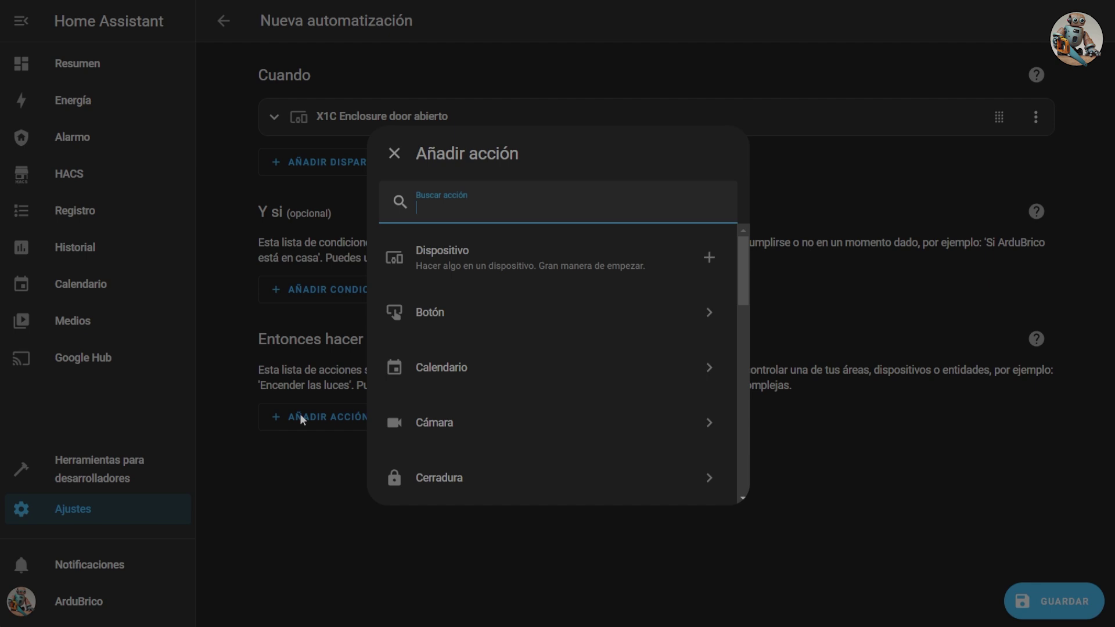
{"action": "left_click", "coordinate": [513, 253]}
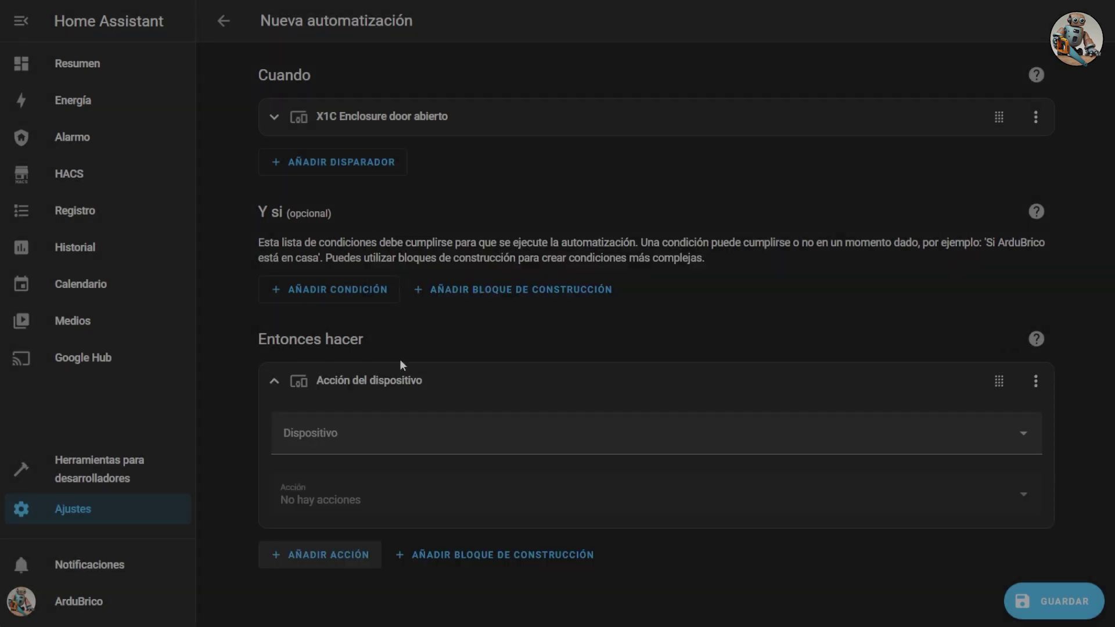
{"action": "left_click", "coordinate": [376, 434]}
{"action": "type", "text": "x1"}
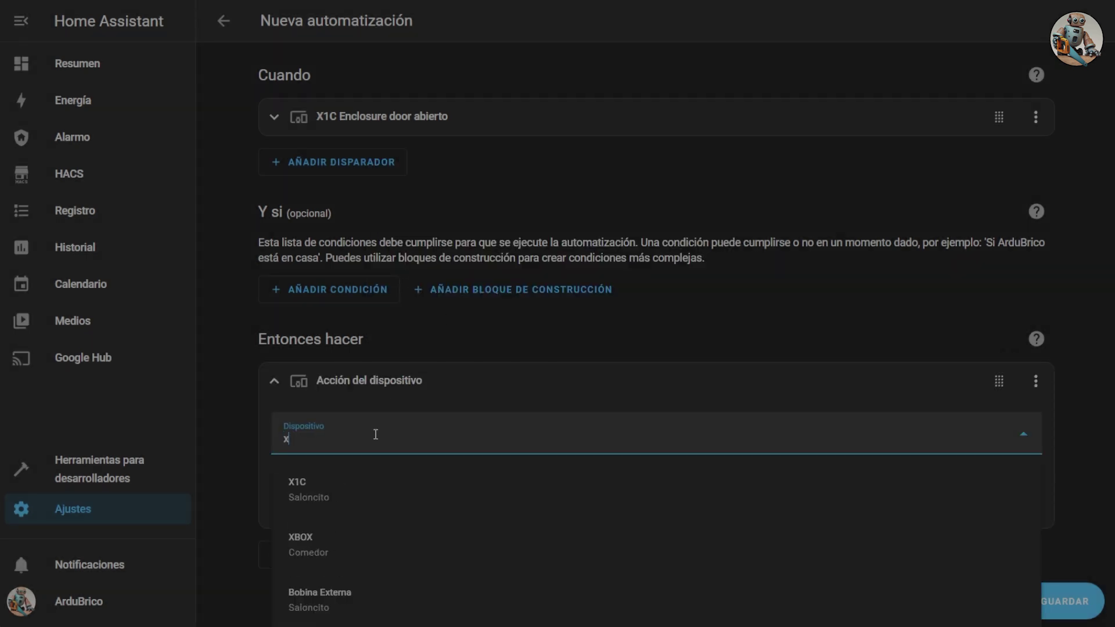
{"action": "left_click", "coordinate": [312, 494]}
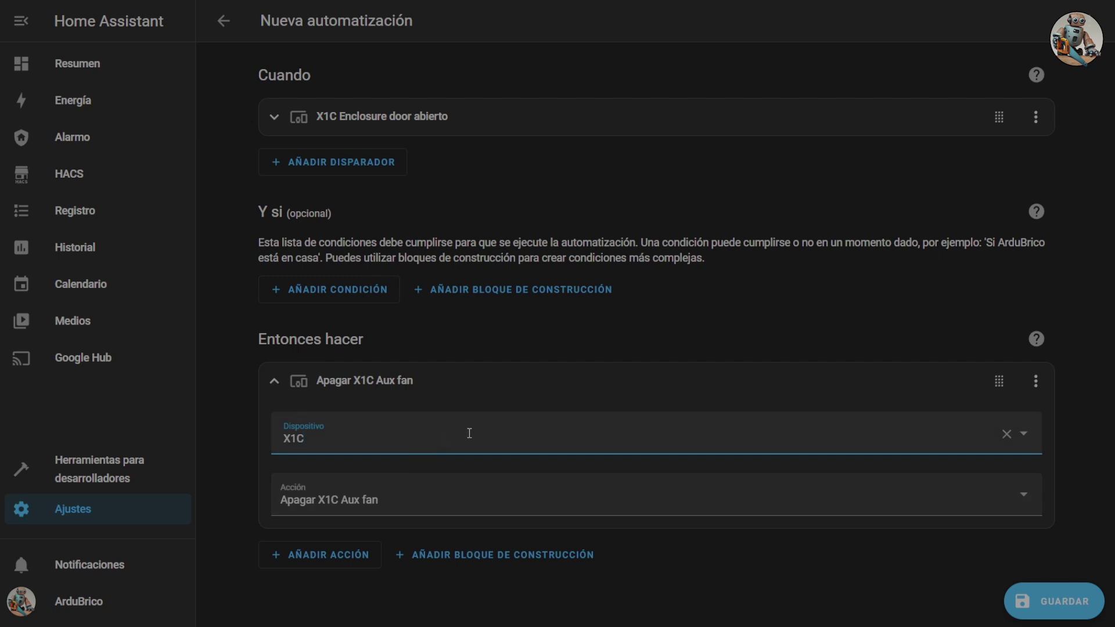
{"action": "left_click", "coordinate": [493, 494]}
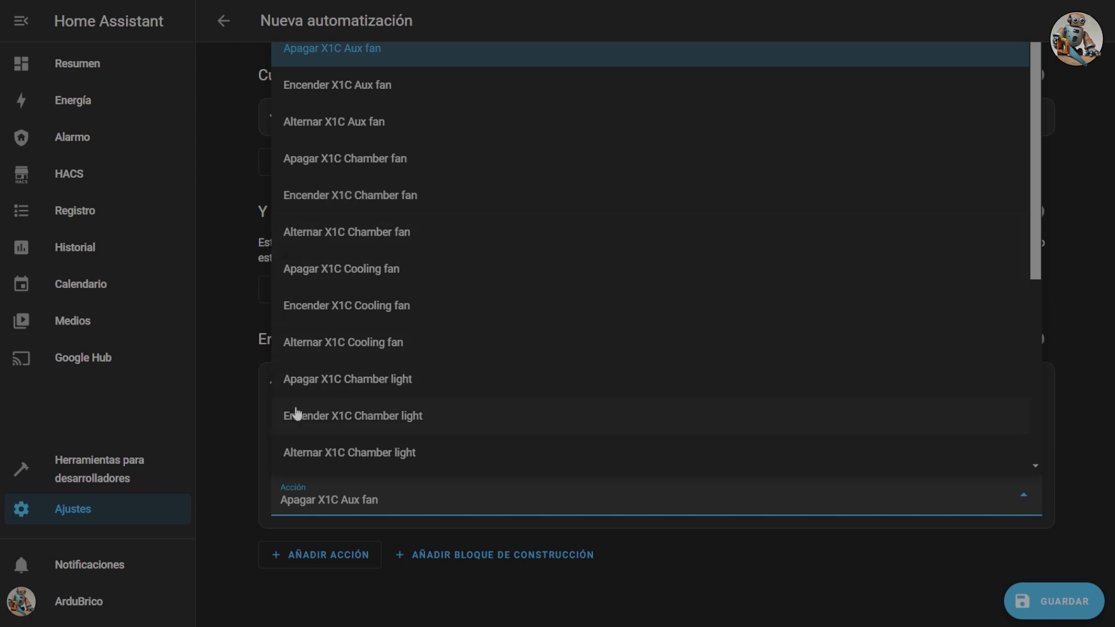
{"action": "left_click", "coordinate": [376, 417]}
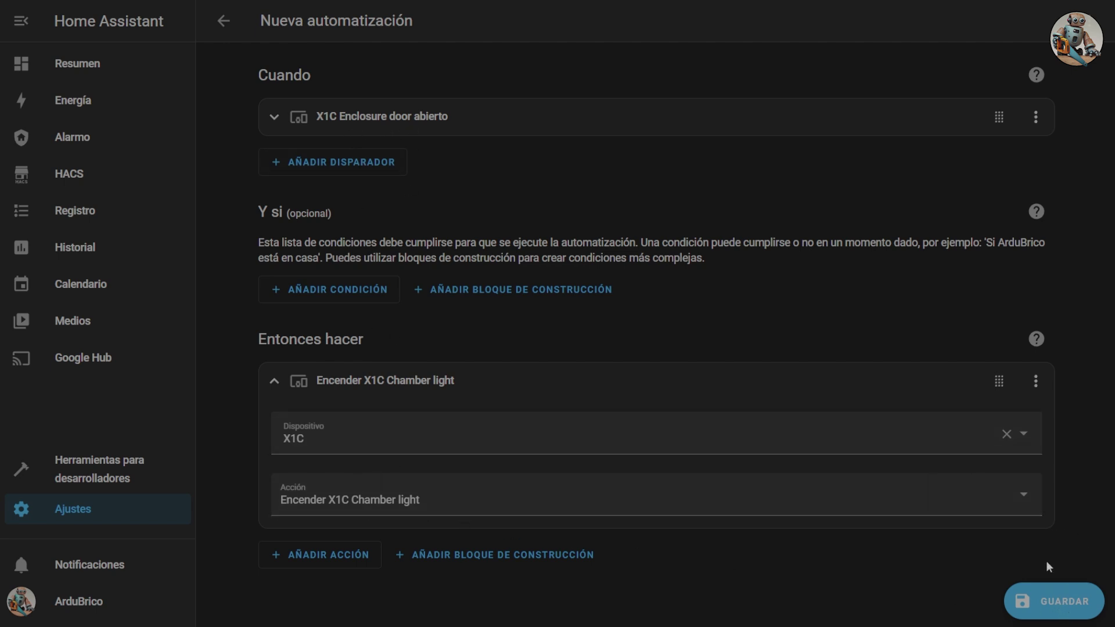
Save the door-open automation under the name "Encender luz X1C puerta"
{"action": "left_click", "coordinate": [1071, 608]}
{"action": "left_click_drag", "start_coordinate": [570, 286], "coordinate": [404, 281]}
{"action": "type", "text": "Encender luz"}
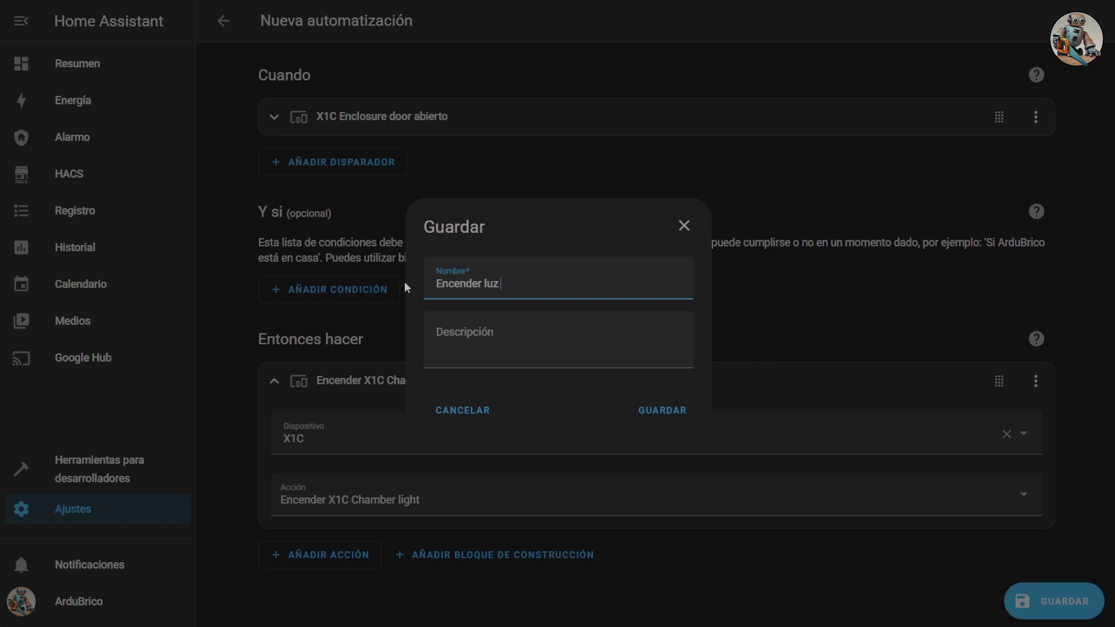
{"action": "type", "text": " X1C puerta"}
{"action": "left_click", "coordinate": [668, 413]}
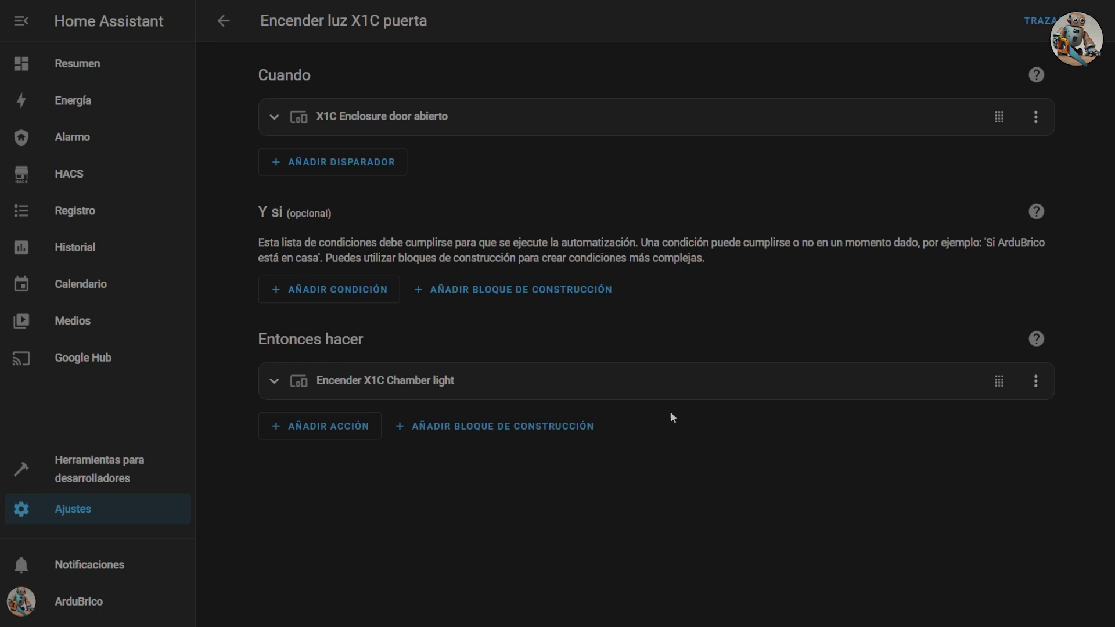
Duplicate the automation and change the copy's trigger to "X1C Enclosure door cerrado"
{"action": "left_click", "coordinate": [1097, 21]}
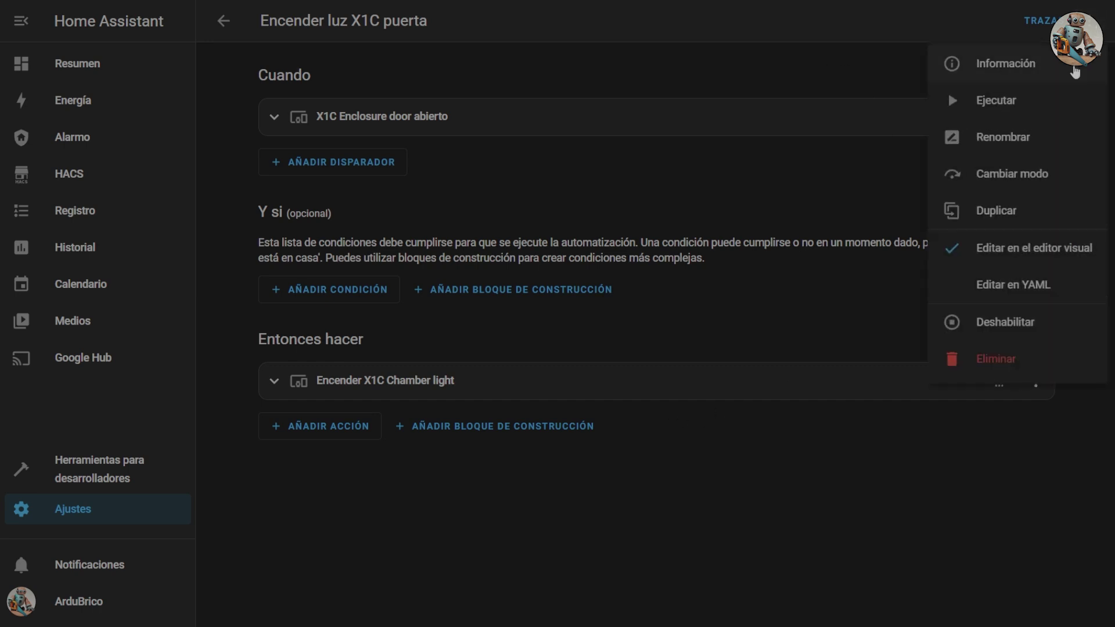
{"action": "left_click", "coordinate": [1004, 213]}
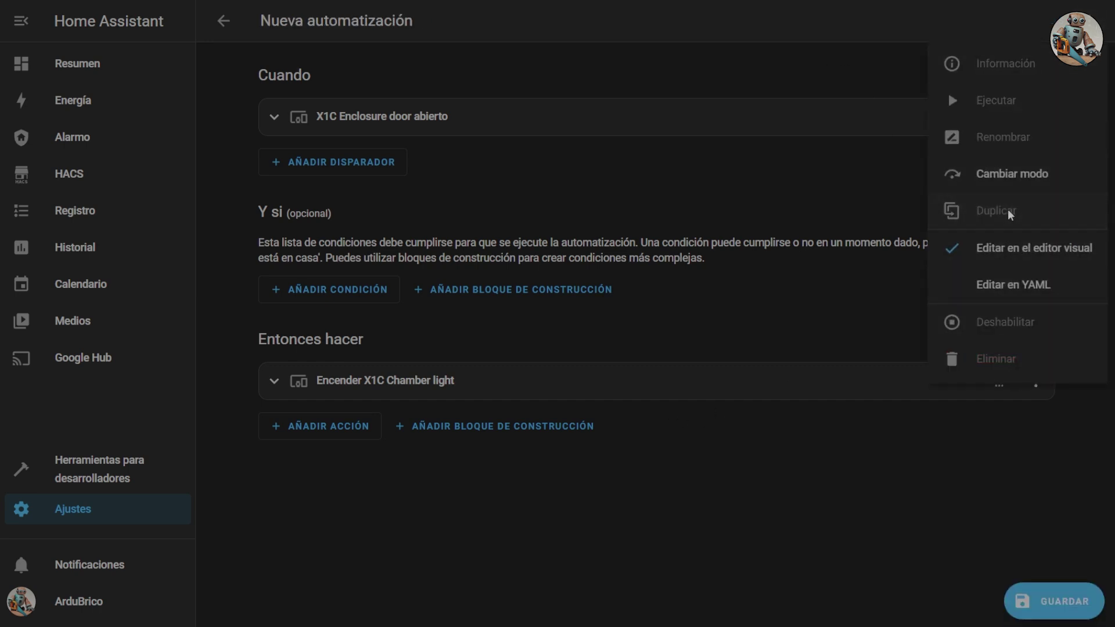
{"action": "left_click", "coordinate": [275, 120]}
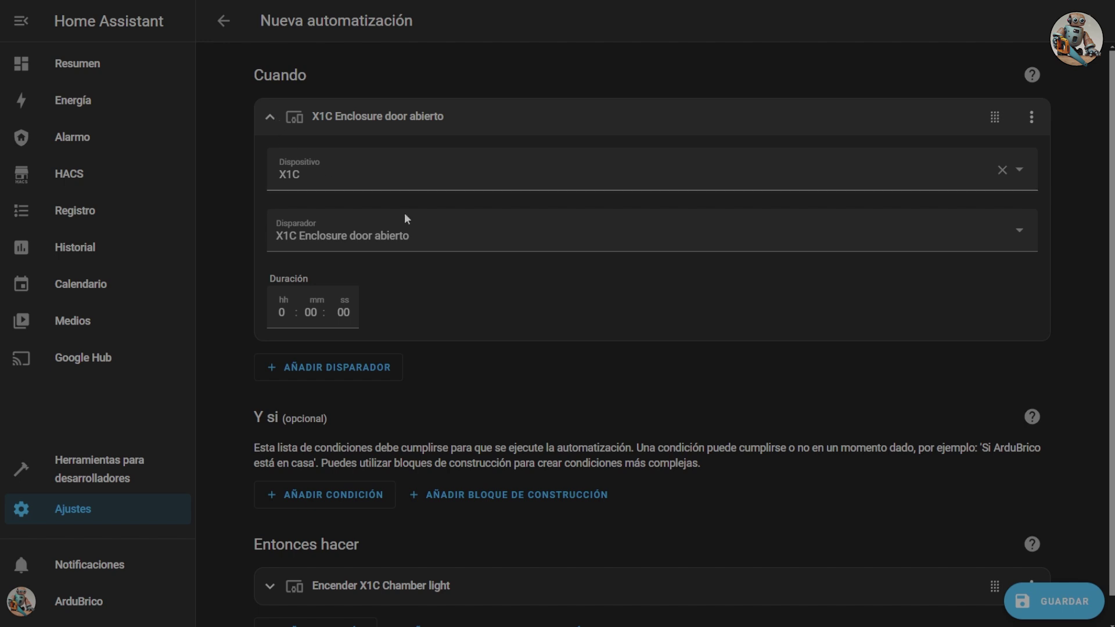
{"action": "left_click", "coordinate": [530, 237]}
{"action": "left_click", "coordinate": [394, 469]}
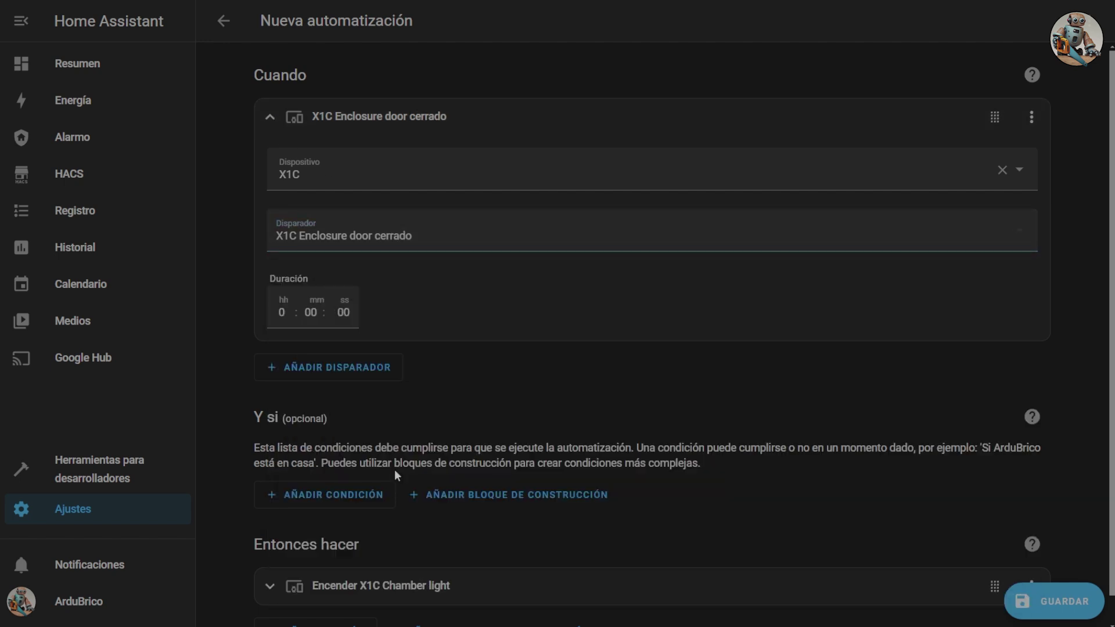
Change the duplicated automation's action to "Apagar X1C Chamber light"
{"action": "left_click", "coordinate": [483, 595]}
{"action": "scroll", "coordinate": [581, 494], "scroll_direction": "down", "scroll_amount": 3}
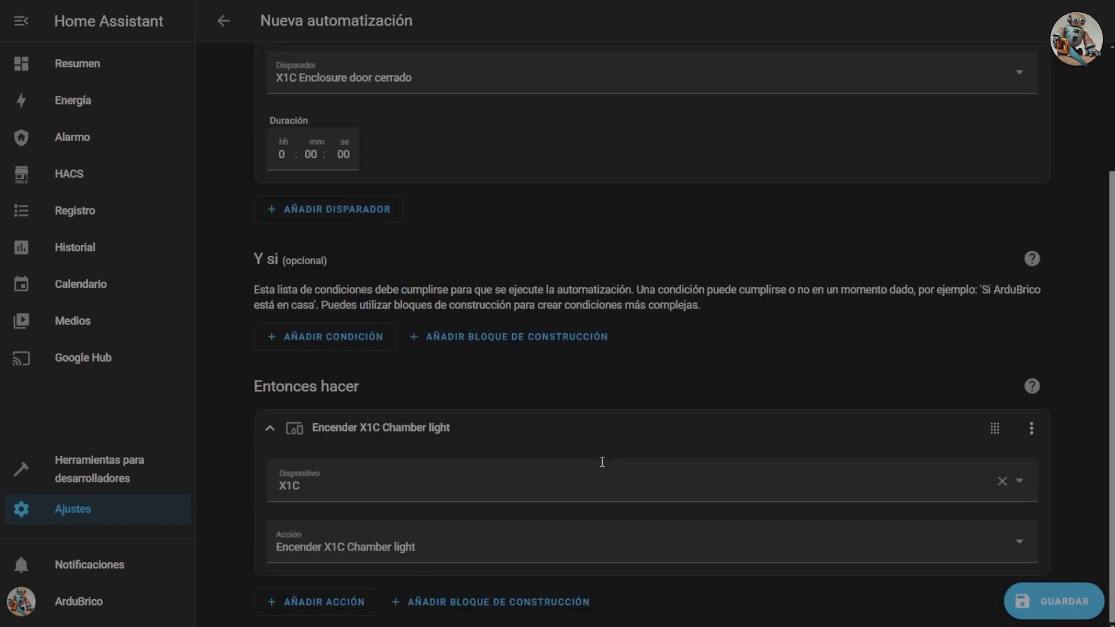
{"action": "left_click", "coordinate": [608, 531]}
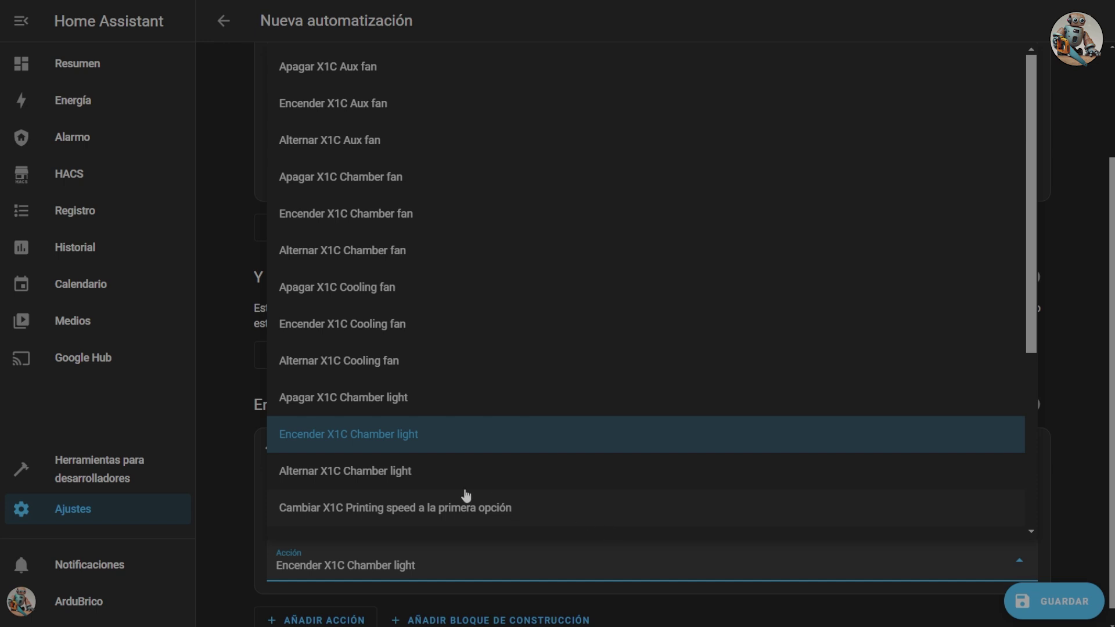
{"action": "left_click", "coordinate": [388, 399]}
Save the duplicated automation under the name "Apagar luz X1C puerta"
{"action": "left_click", "coordinate": [1069, 602]}
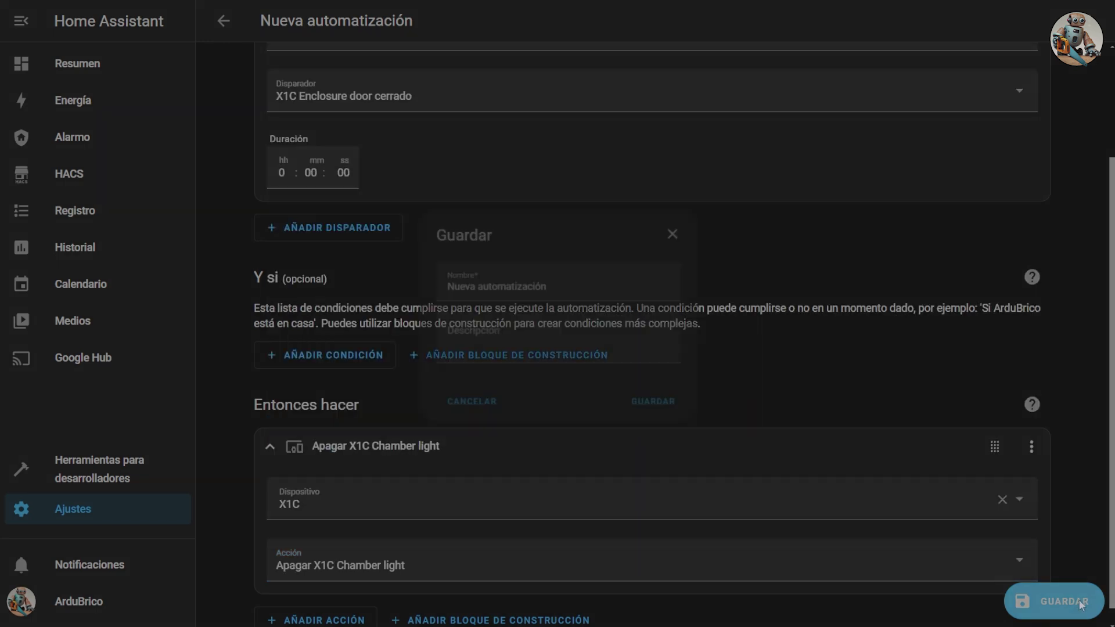
{"action": "type", "text": "Apagar luz"}
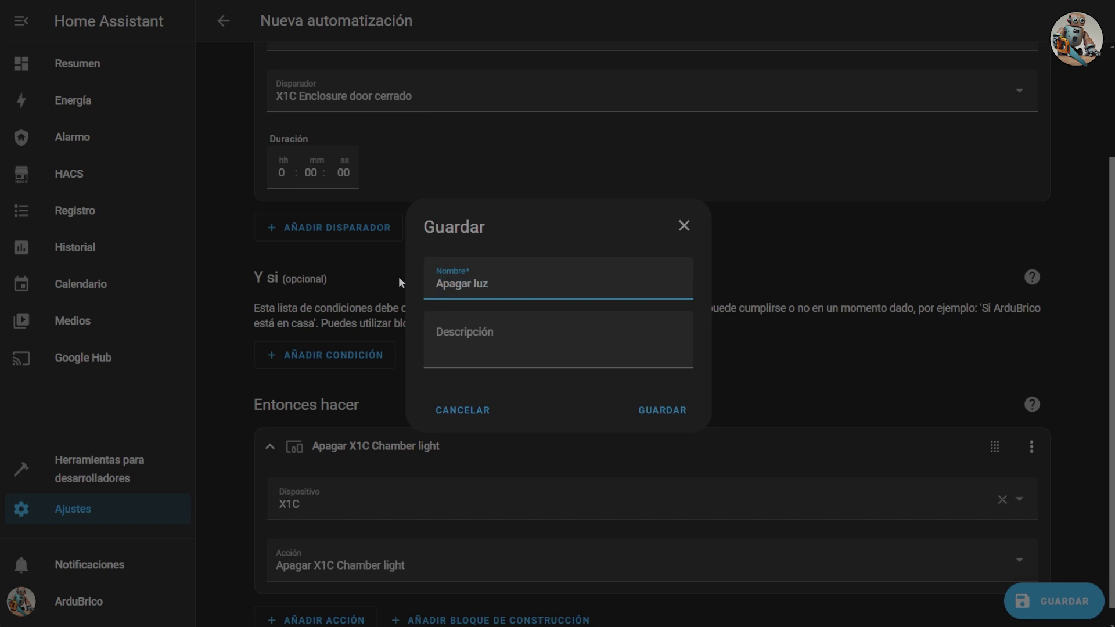
{"action": "type", "text": " X1C puerta"}
{"action": "left_click", "coordinate": [671, 415]}
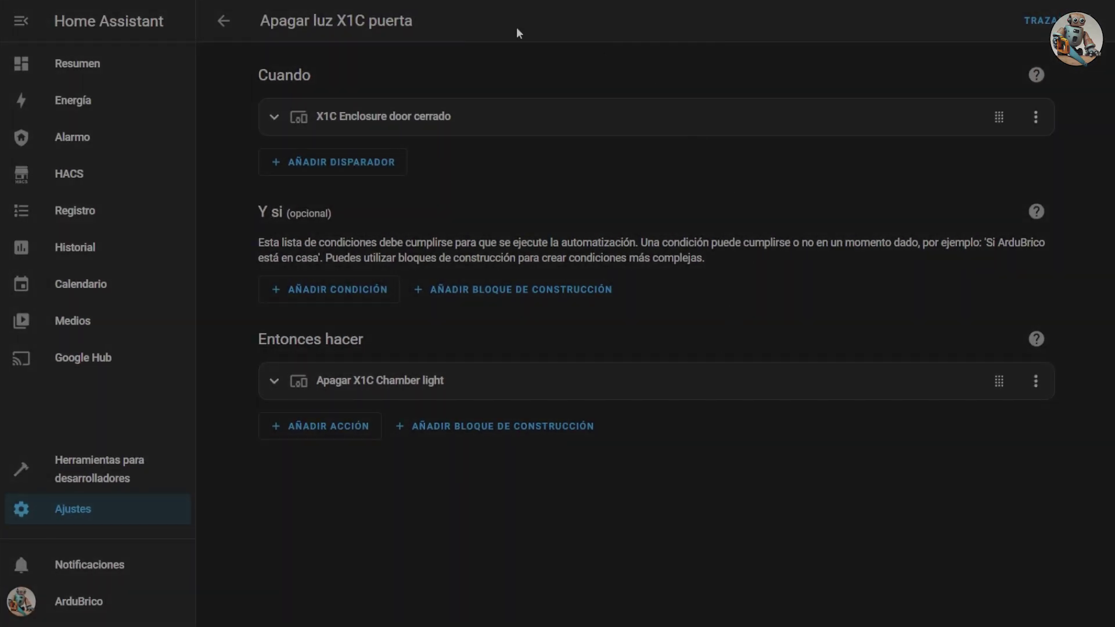
Return to the X1C device page and create a new automation with the trigger "Print finished"
{"action": "left_click", "coordinate": [223, 21]}
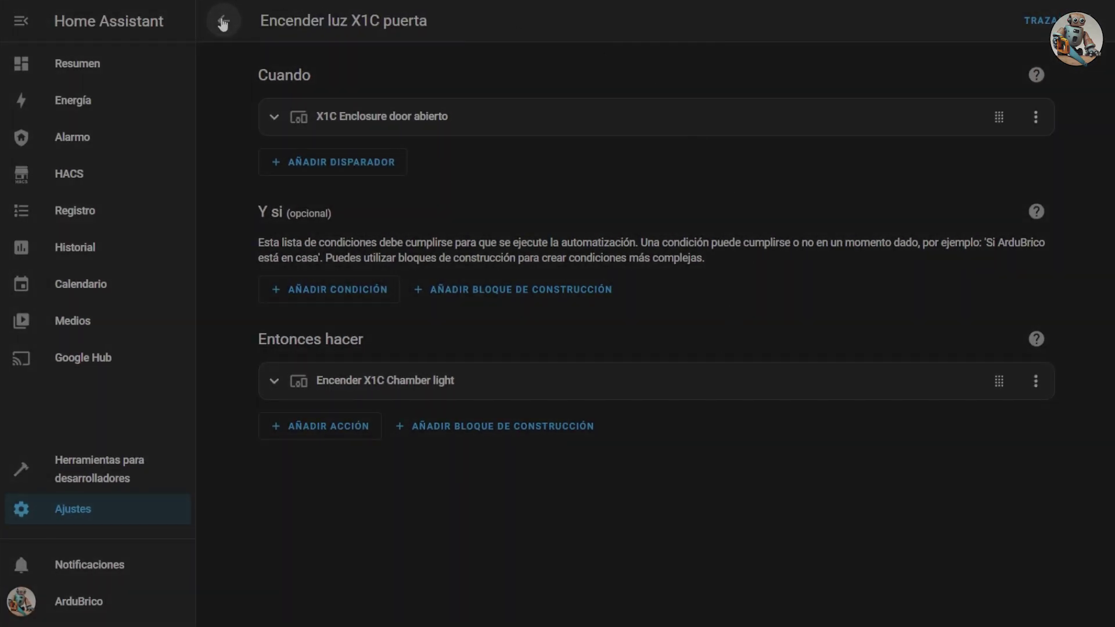
{"action": "left_click", "coordinate": [223, 21]}
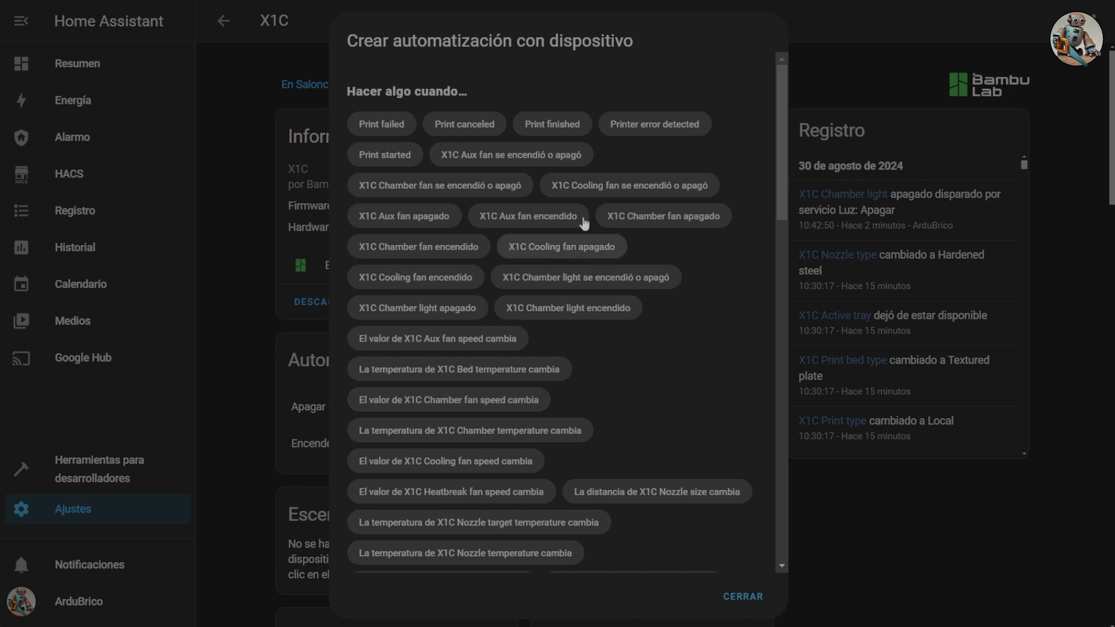
{"action": "left_click", "coordinate": [543, 126]}
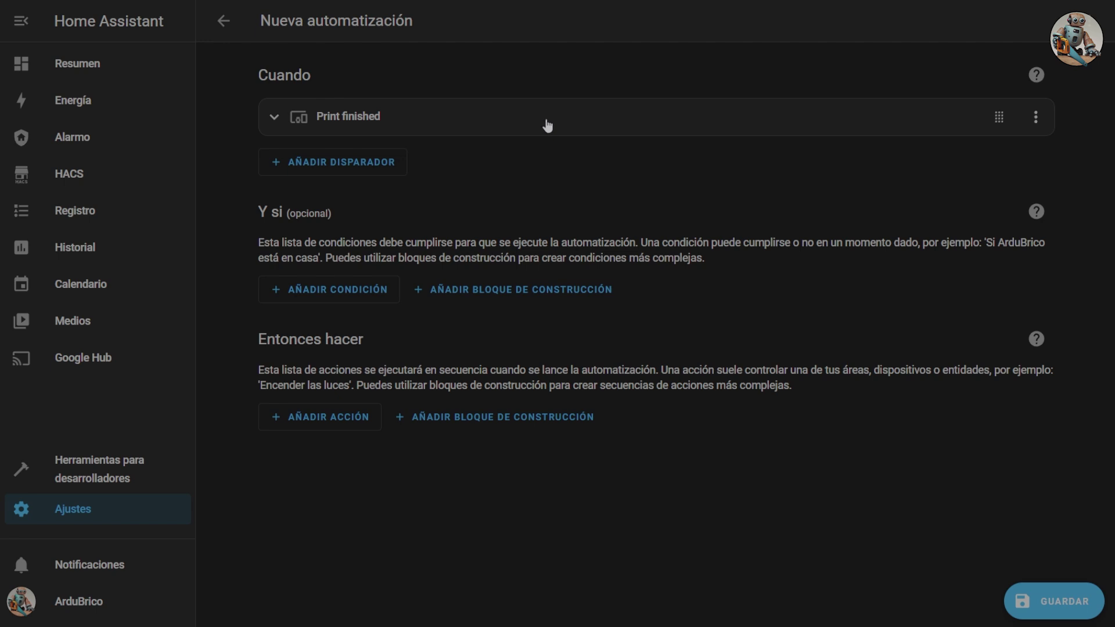
Search the actions for "notif" and add the one that sends a notification with the owner's Telegram service
{"action": "left_click", "coordinate": [330, 415]}
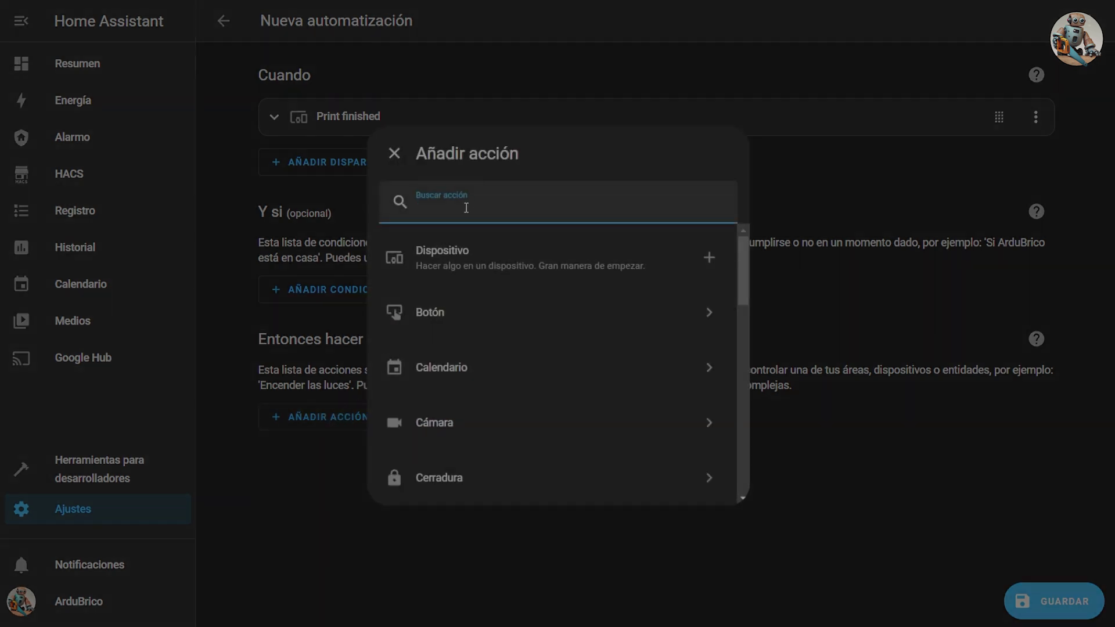
{"action": "type", "text": "notif"}
{"action": "scroll", "coordinate": [580, 321], "scroll_direction": "down", "scroll_amount": 3}
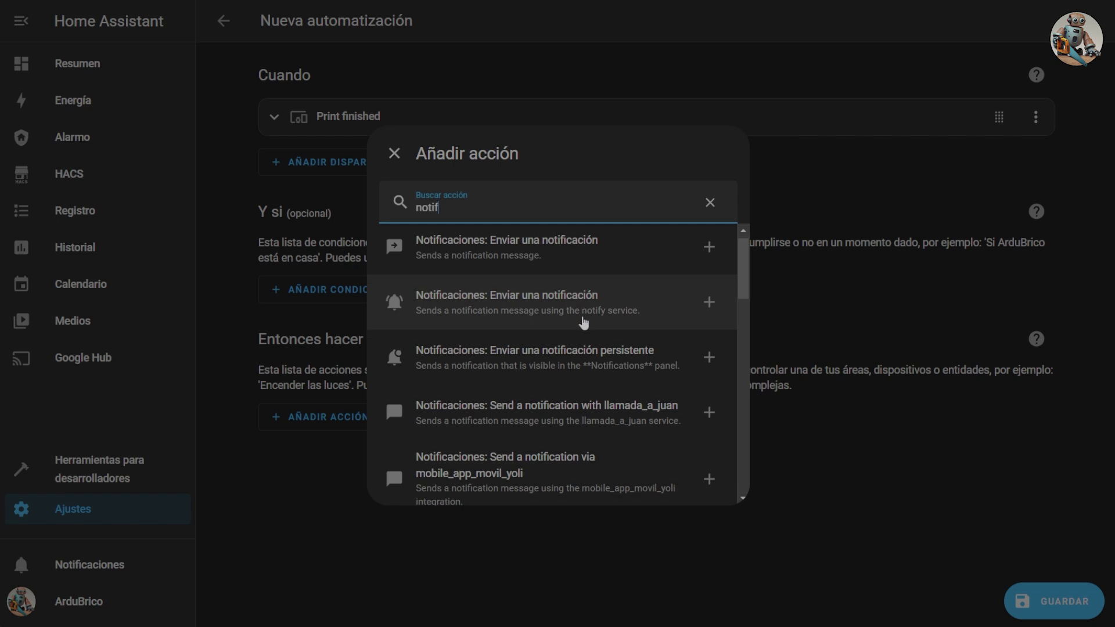
{"action": "scroll", "coordinate": [583, 322], "scroll_direction": "down", "scroll_amount": 4}
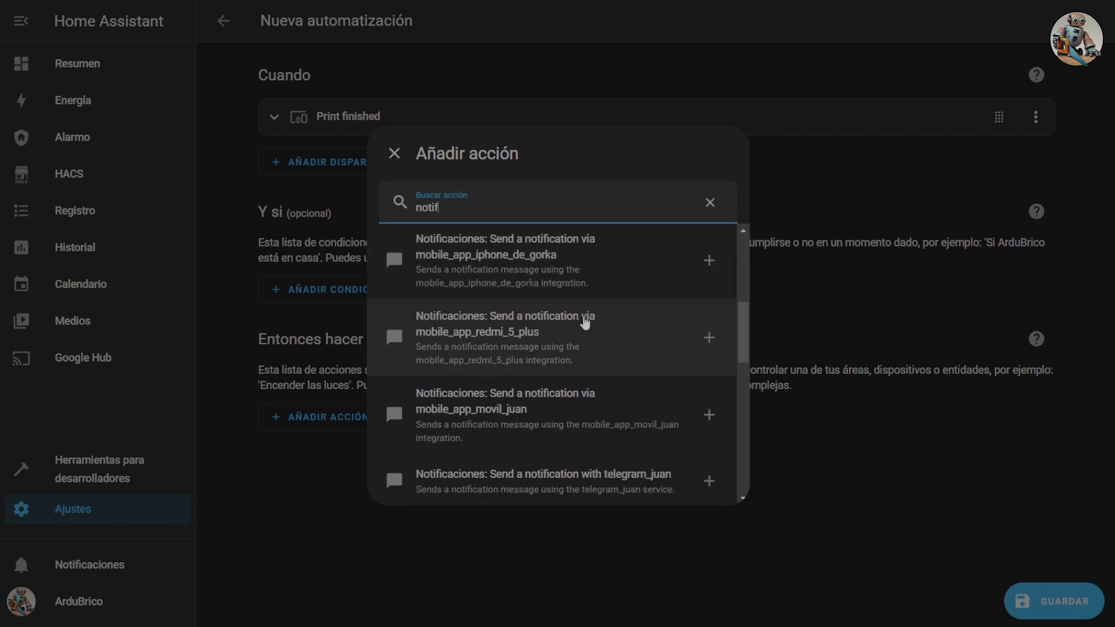
{"action": "scroll", "coordinate": [584, 323], "scroll_direction": "down", "scroll_amount": 1}
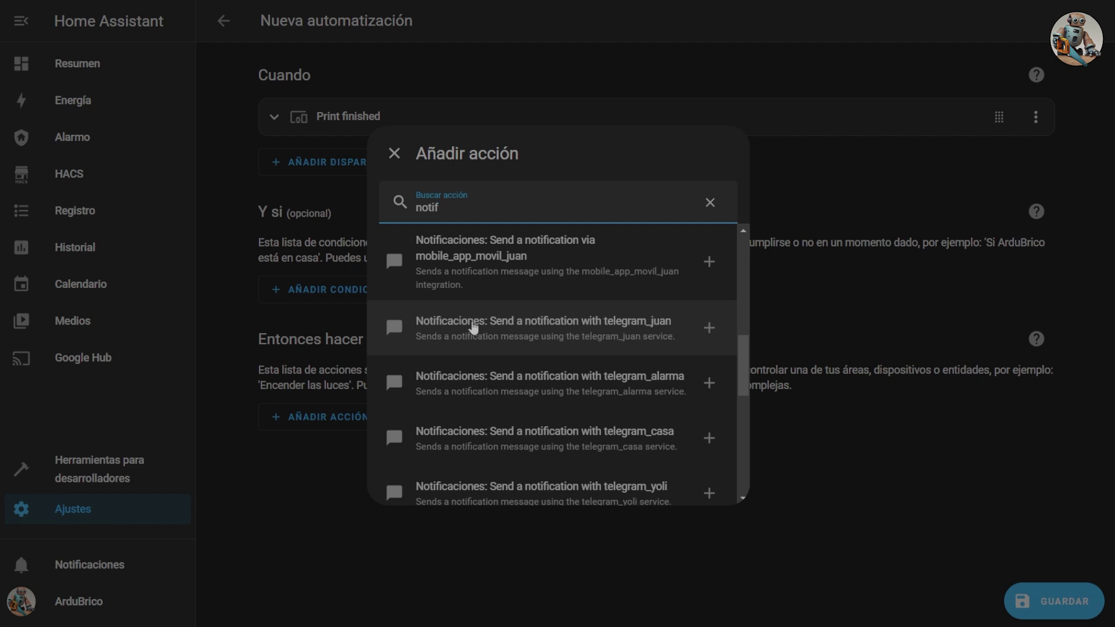
{"action": "left_click", "coordinate": [581, 327]}
Set the Telegram notification's message to "La impresión ha finalizado"
{"action": "left_click", "coordinate": [721, 332]}
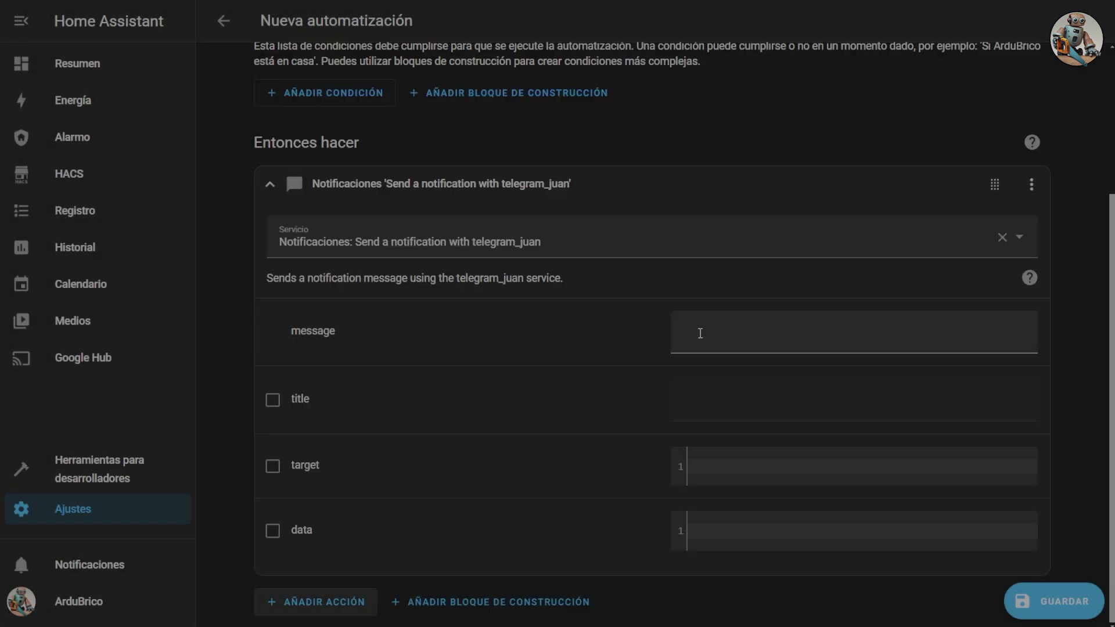
{"action": "type", "text": "La"}
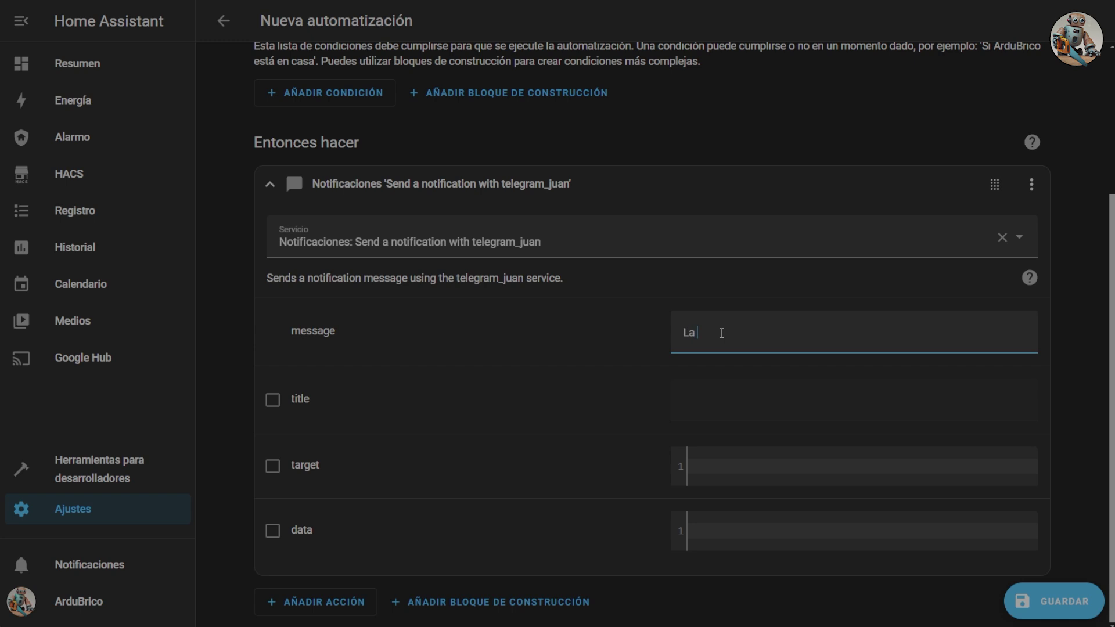
{"action": "type", "text": " impreson ha finalizado"}
{"action": "left_click", "coordinate": [730, 334]}
{"action": "type", "text": "i"}
Save the print-finished automation under the name "Aviso impresión finalizada X1C"
{"action": "left_click", "coordinate": [1057, 597]}
{"action": "left_click_drag", "start_coordinate": [574, 286], "coordinate": [438, 292]}
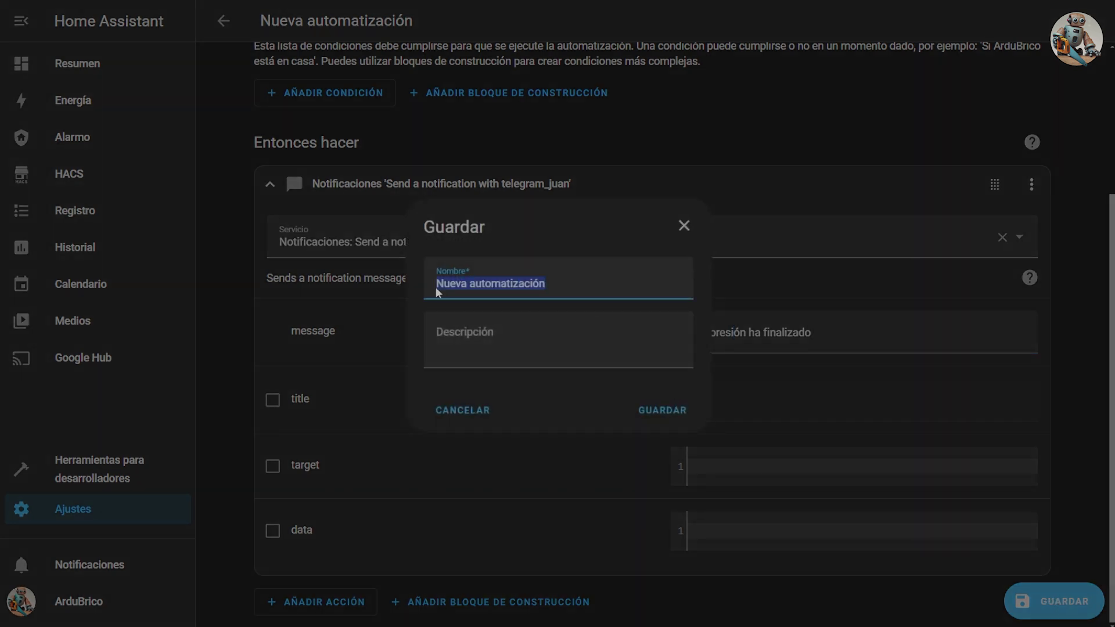
{"action": "type", "text": "Aviso"}
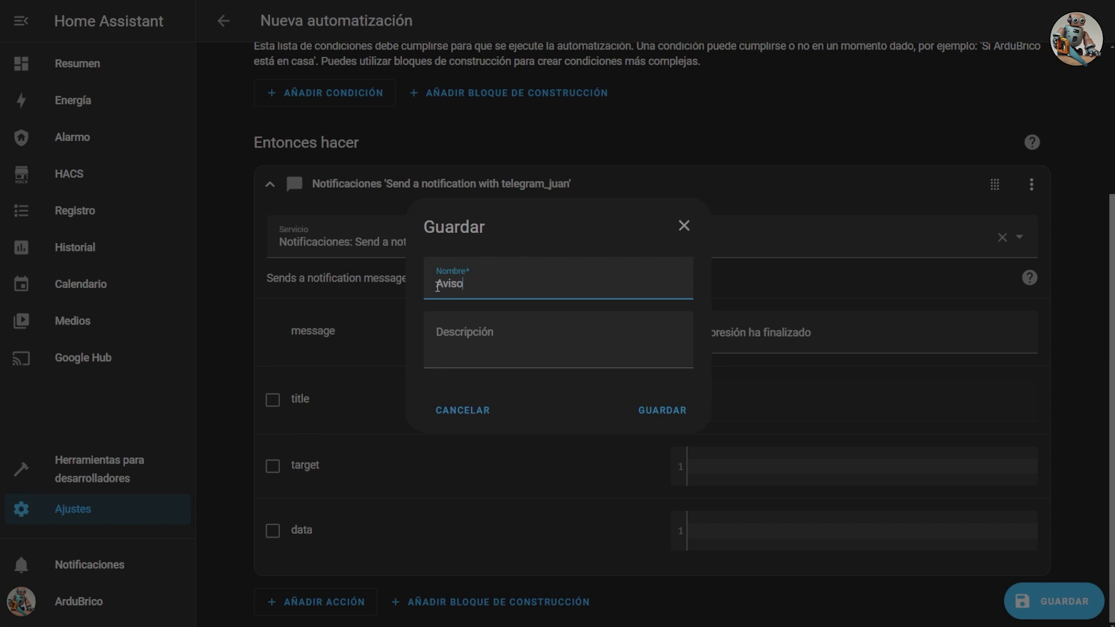
{"action": "type", "text": " impresión finalizada "}
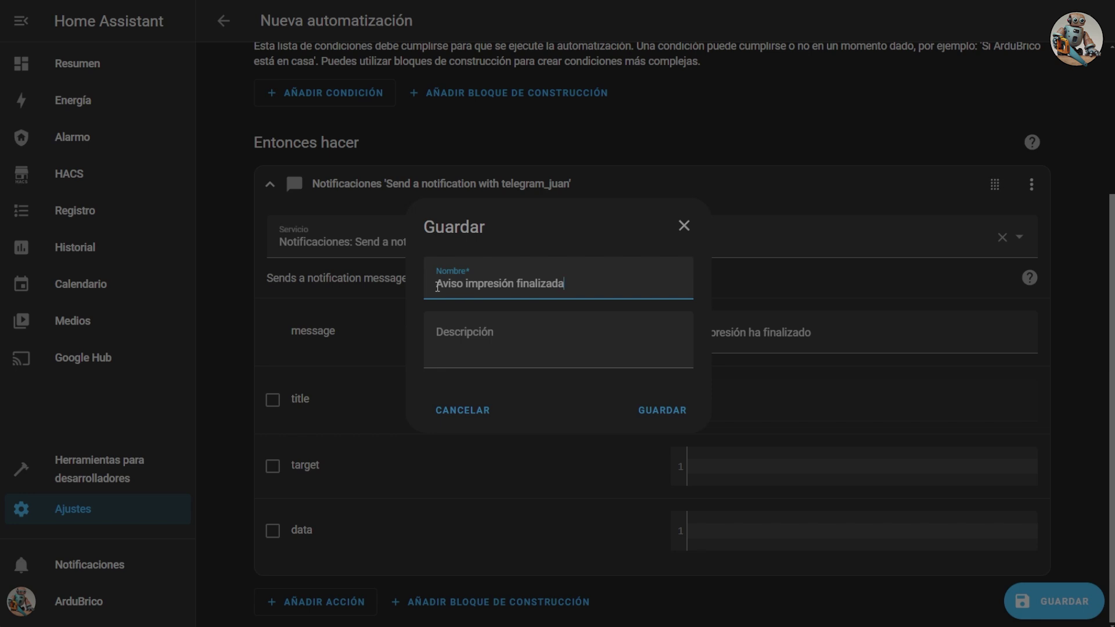
{"action": "type", "text": "X1C"}
{"action": "left_click", "coordinate": [662, 411]}
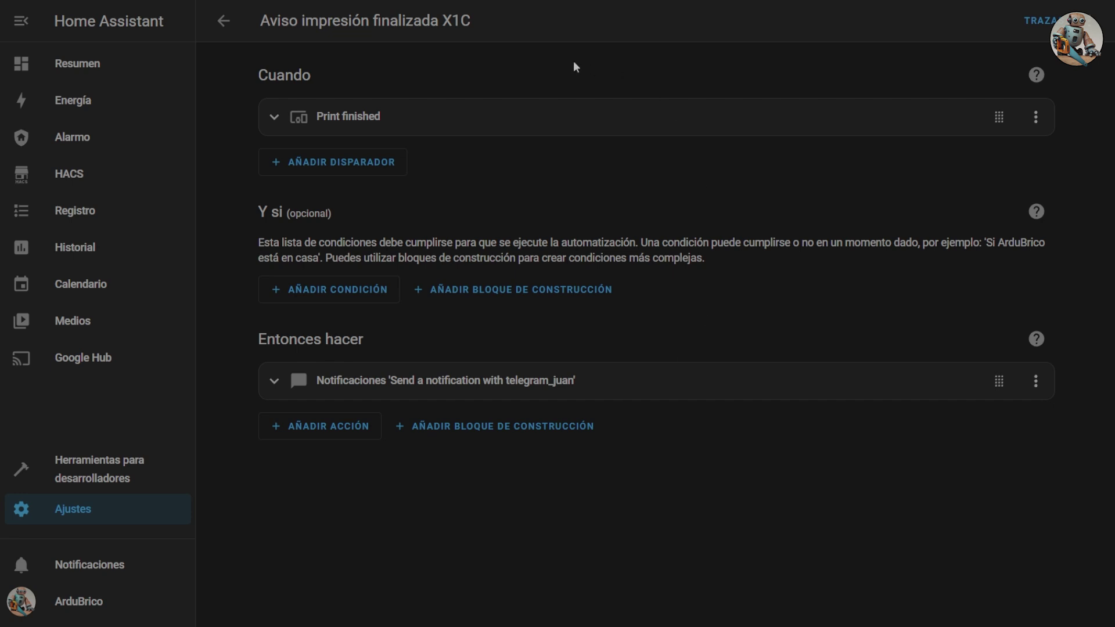
Create another X1C device automation with the trigger "Printer error detected" and a notification action using the owner's Telegram service
{"action": "left_click", "coordinate": [220, 22]}
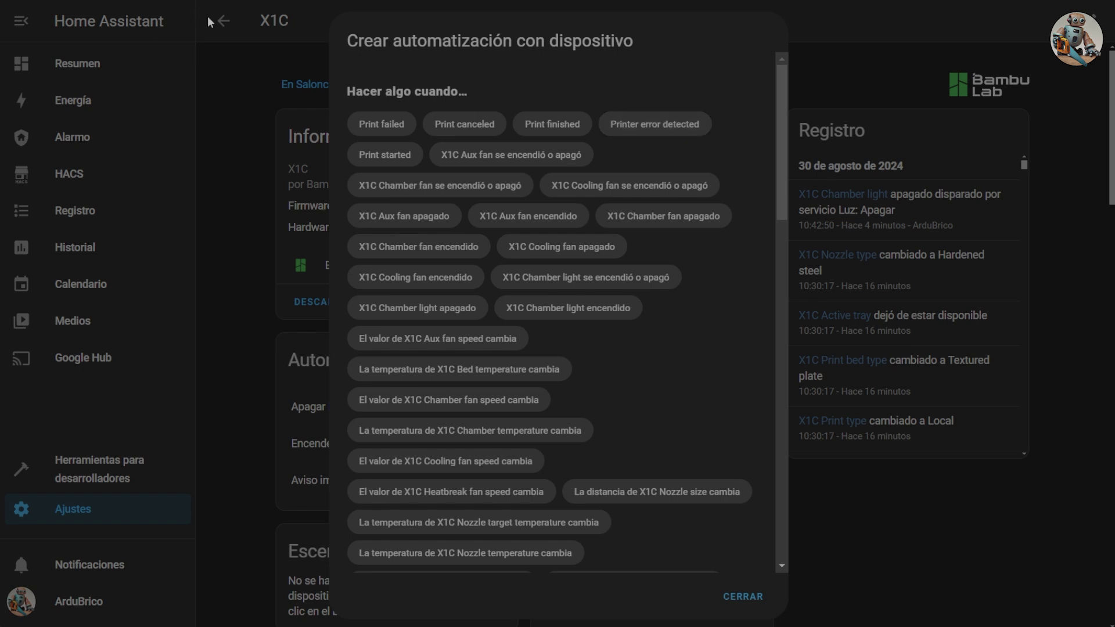
{"action": "left_click", "coordinate": [666, 127]}
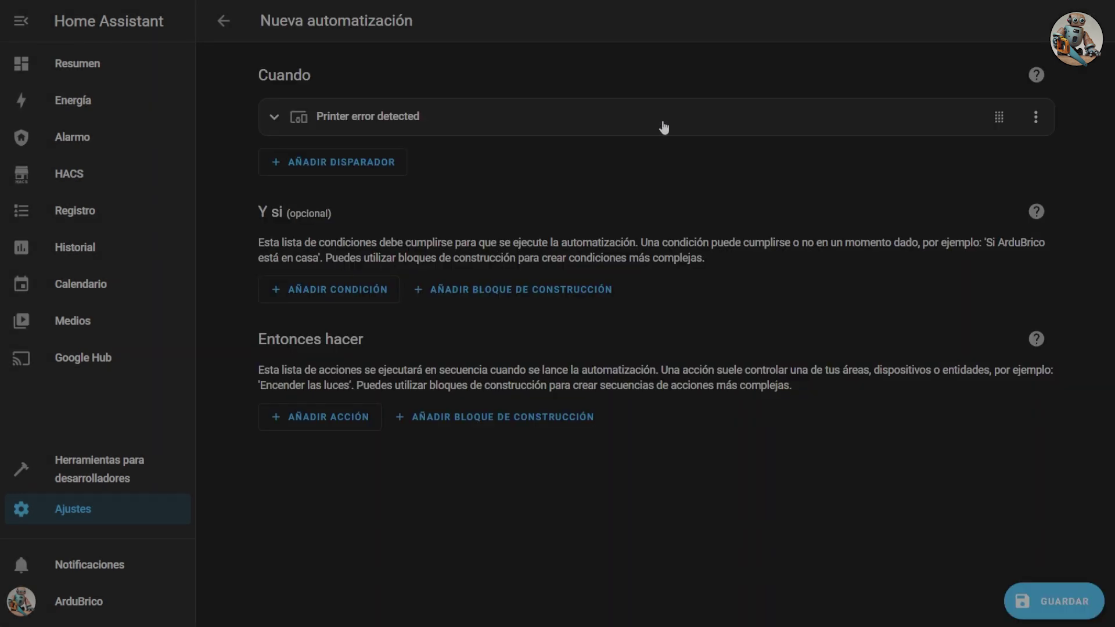
{"action": "left_click", "coordinate": [342, 425]}
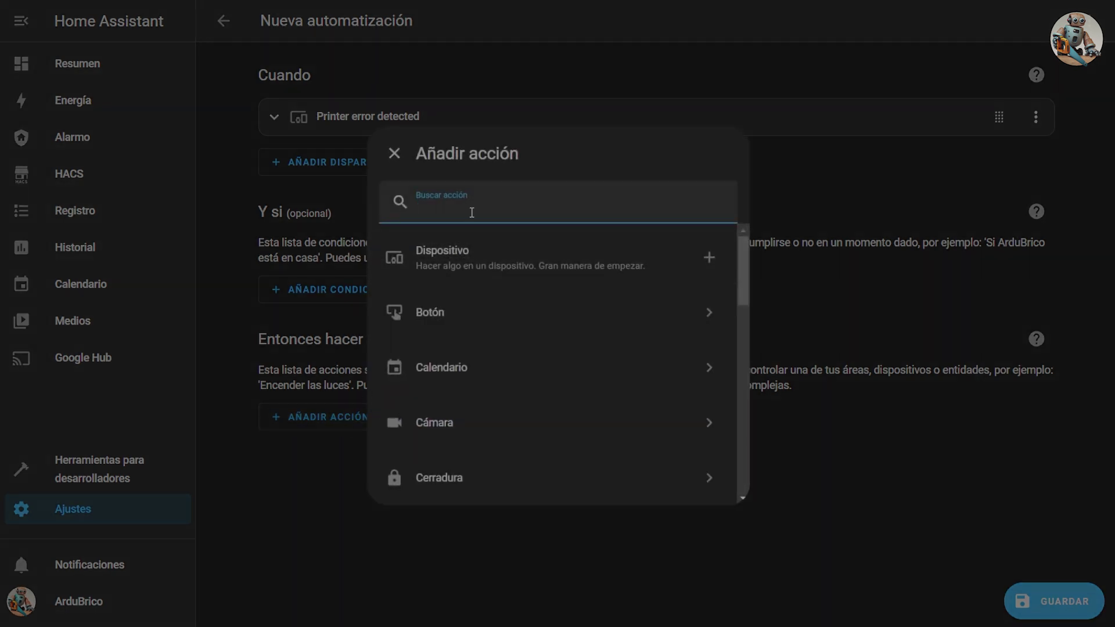
{"action": "type", "text": "noti"}
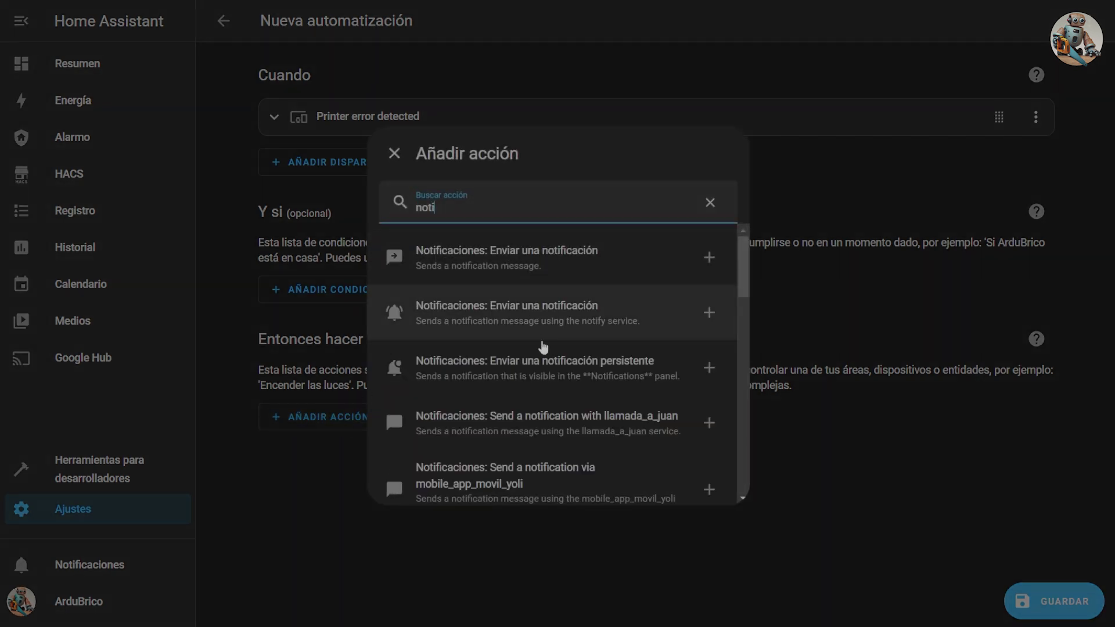
{"action": "scroll", "coordinate": [548, 429], "scroll_direction": "down", "scroll_amount": 1}
{"action": "scroll", "coordinate": [548, 430], "scroll_direction": "down", "scroll_amount": 5}
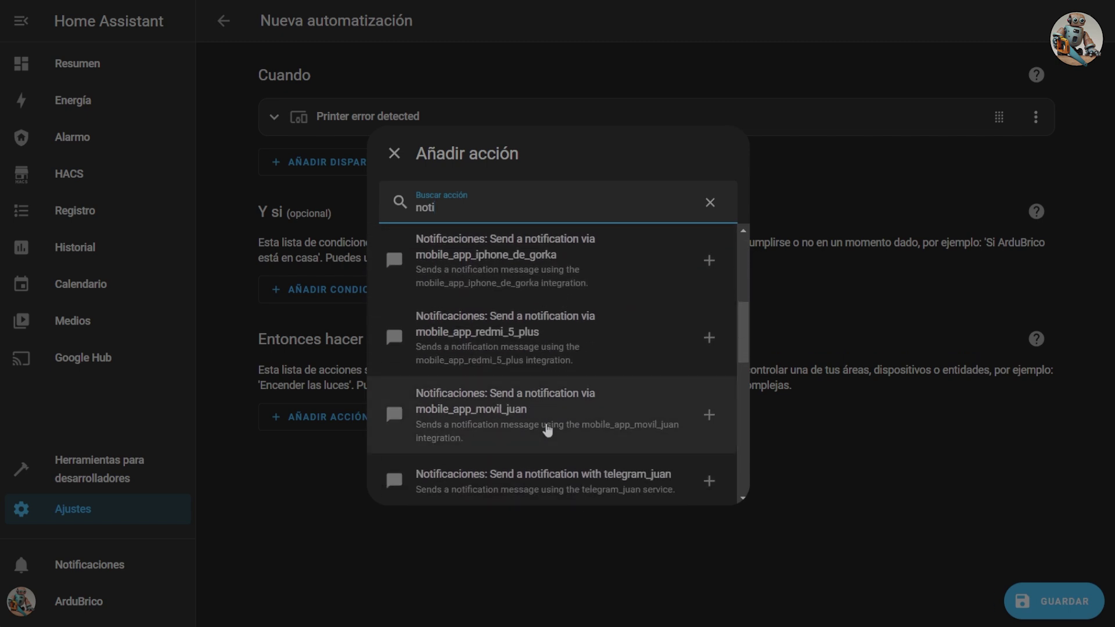
{"action": "left_click", "coordinate": [535, 474]}
Set the error notification's message to "Error detectado en X1C"
{"action": "left_click", "coordinate": [721, 343]}
{"action": "type", "text": "Eror"}
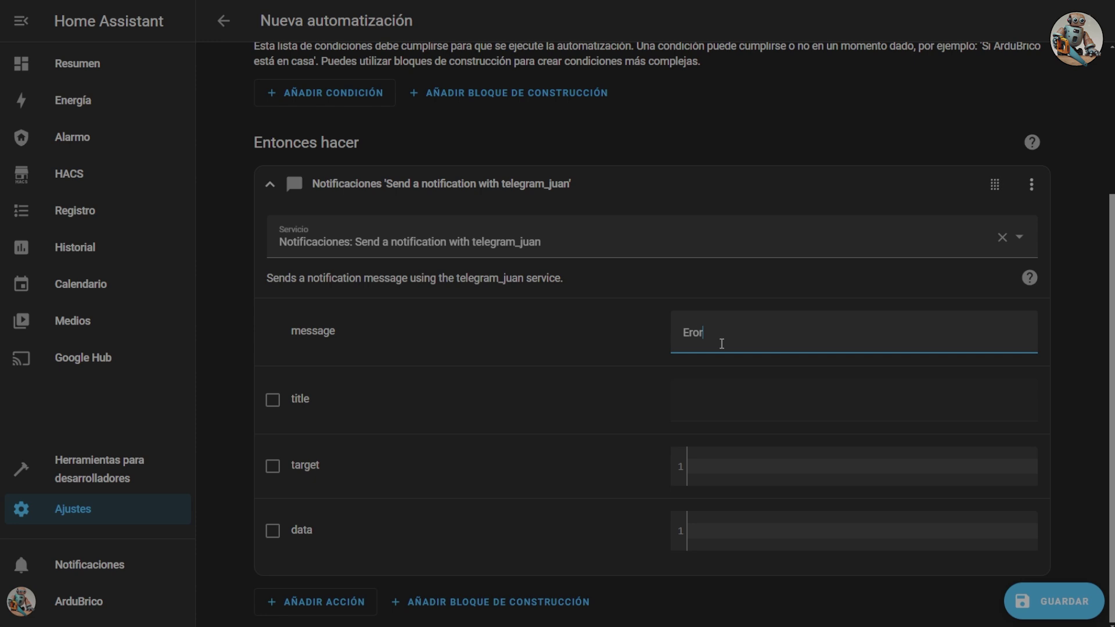
{"action": "type", "text": "or detectado en X1C"}
Save the printer-error automation under the name "Aviso error X1C"
{"action": "left_click", "coordinate": [1061, 604]}
{"action": "left_click_drag", "start_coordinate": [549, 284], "coordinate": [409, 284]}
{"action": "type", "text": "Aviso e"}
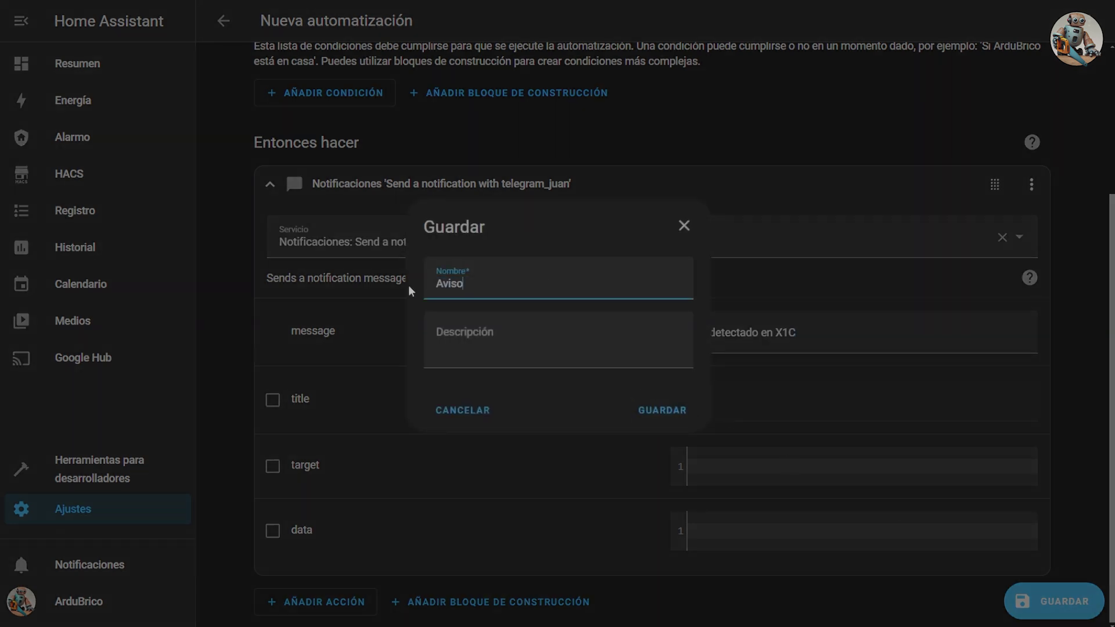
{"action": "type", "text": "rror X1C"}
{"action": "left_click", "coordinate": [660, 412]}
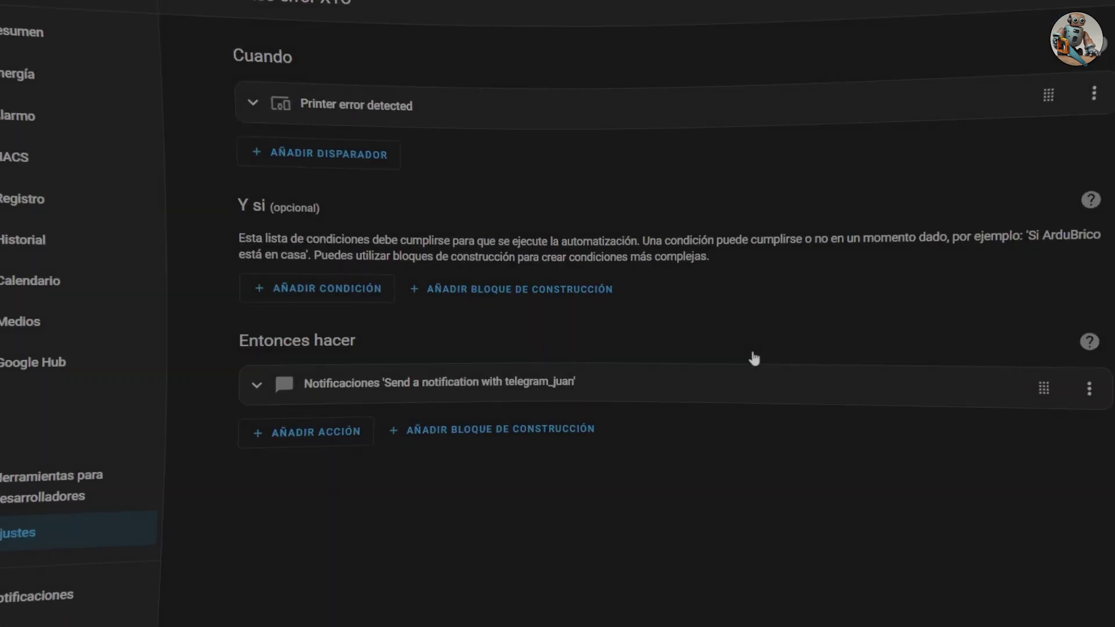